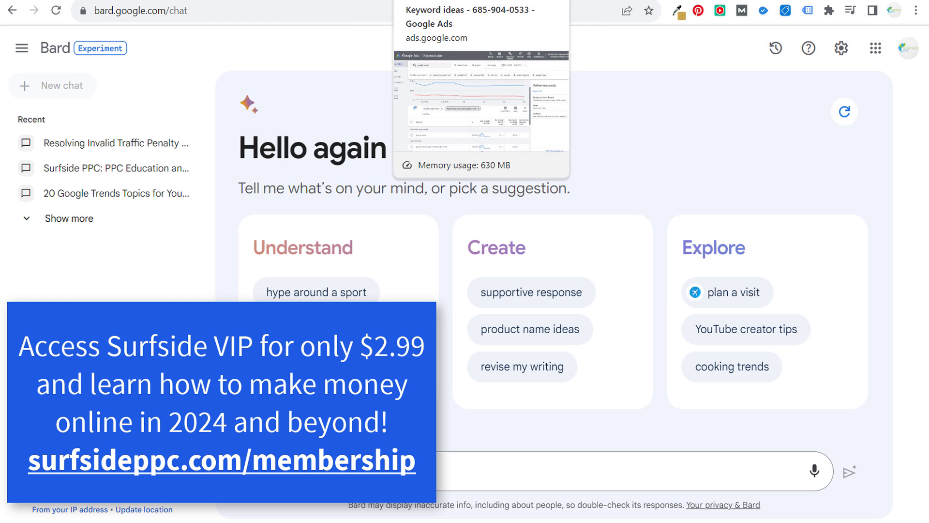
# Look over the Keyword Planner ideas for google trends and the start pages of ChatGPT and Bard.
pyautogui.click(435, 0)
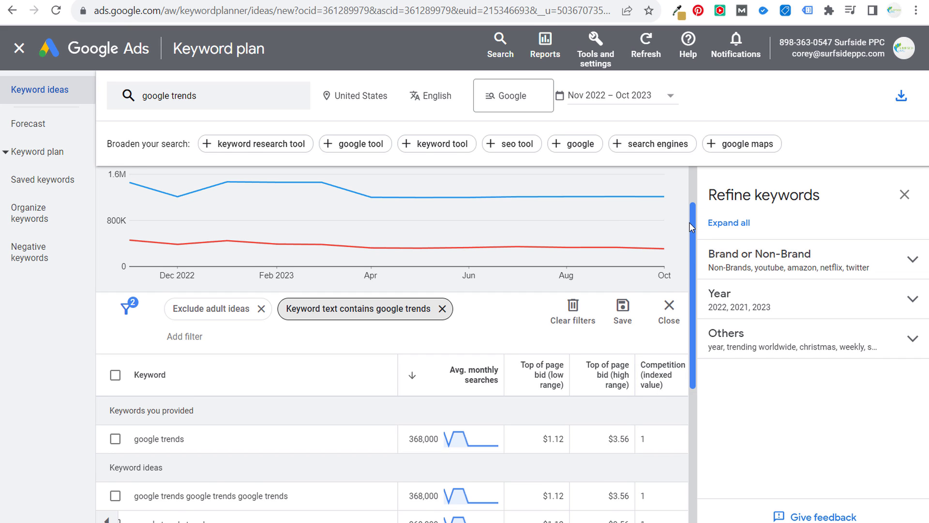
pyautogui.moveTo(691, 226); pyautogui.dragTo(698, 332)
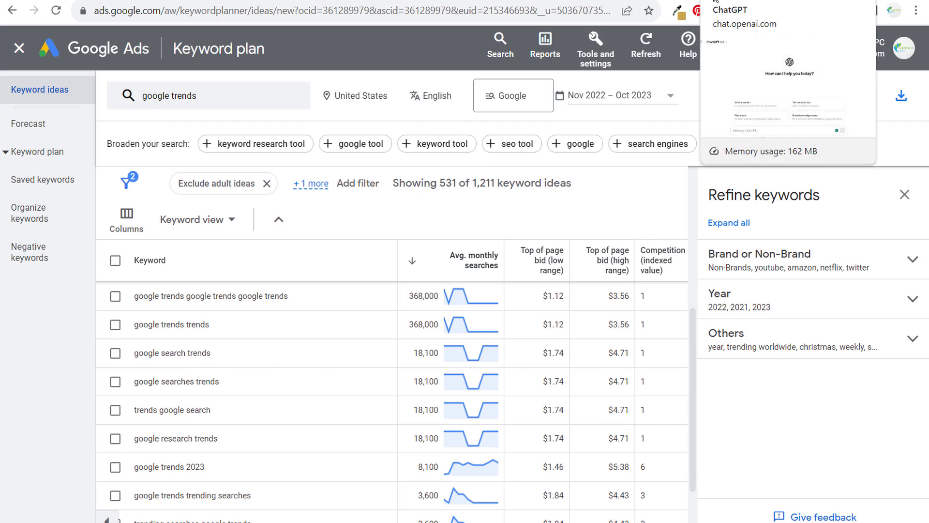
pyautogui.click(715, 1)
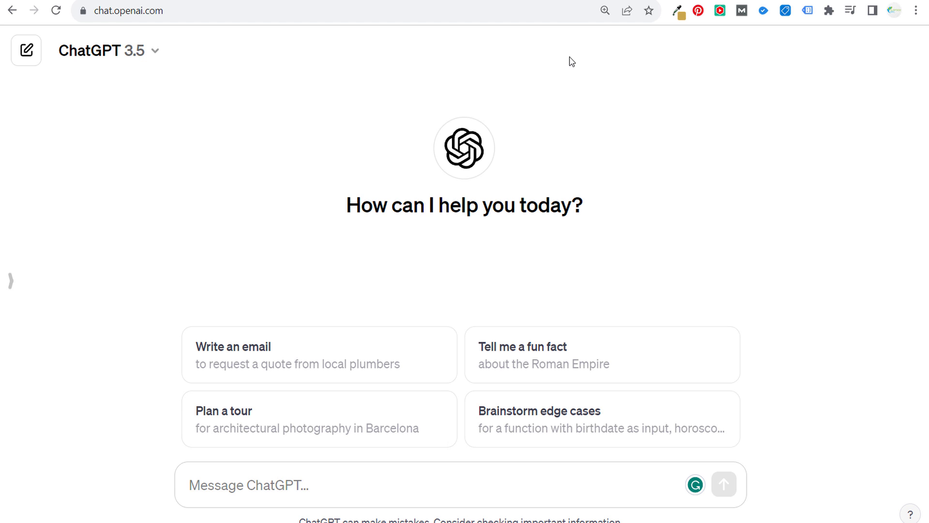
pyautogui.click(659, 1)
pyautogui.hotkey('ctrl', 'Tab')
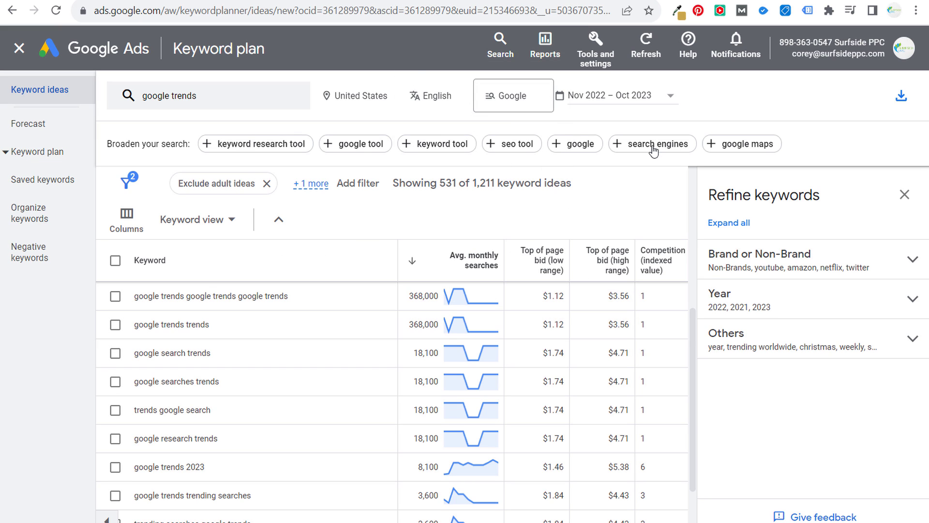
pyautogui.click(663, 1)
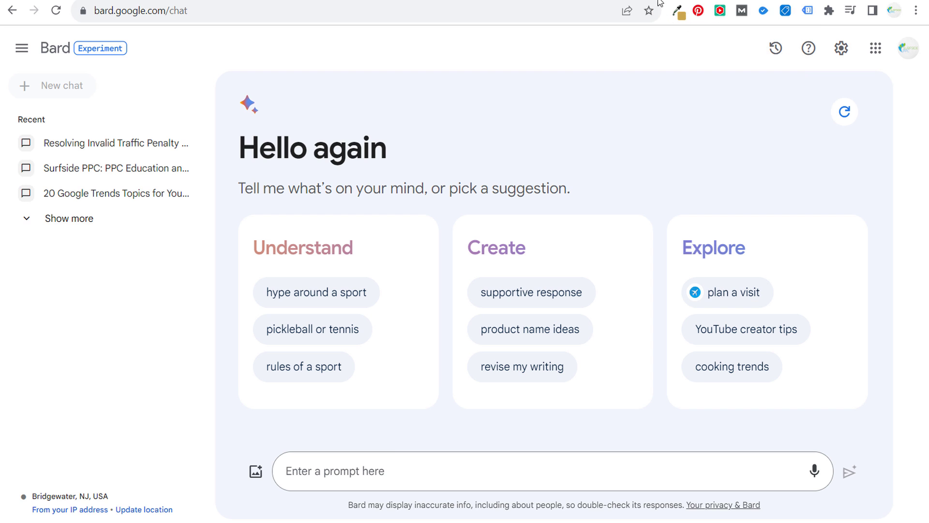
pyautogui.click(339, 476)
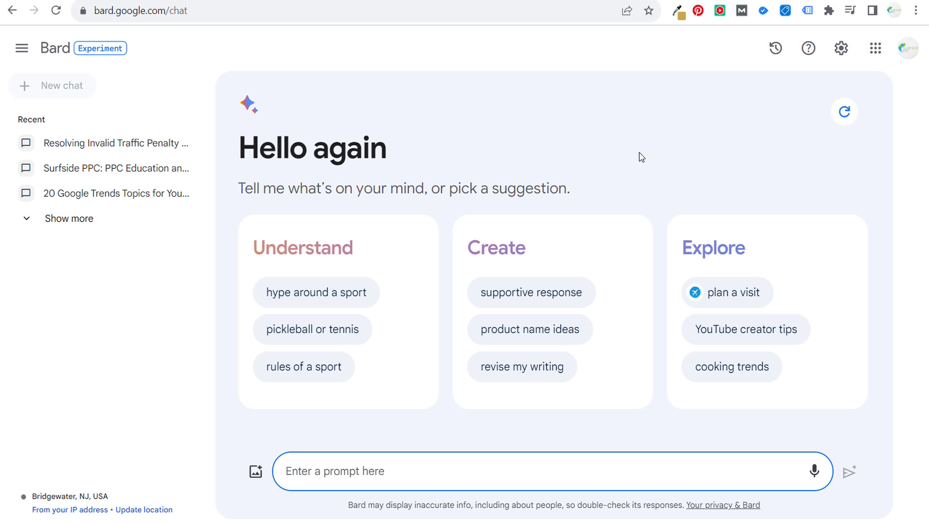
# Return to Google Ads and show 500 rows per page in the keyword ideas table.
pyautogui.click(427, 1)
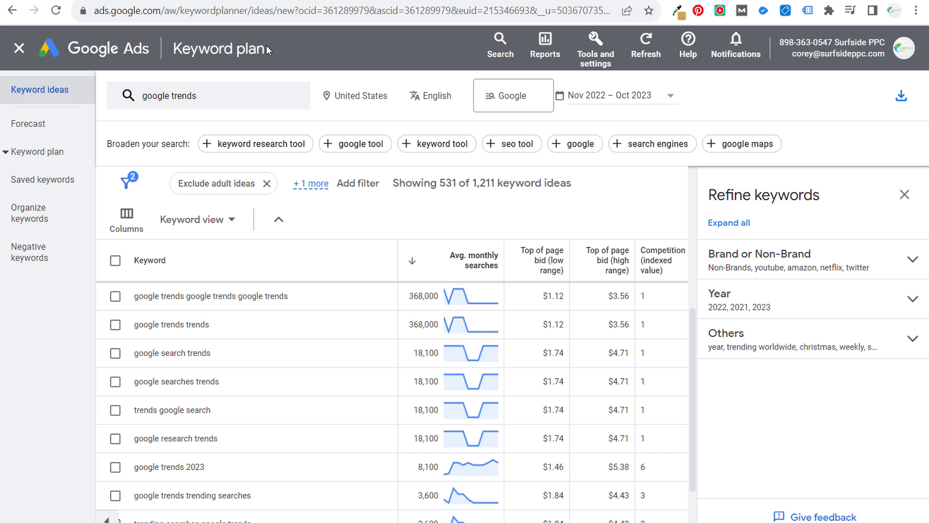
pyautogui.scroll(-2, 318, 358)
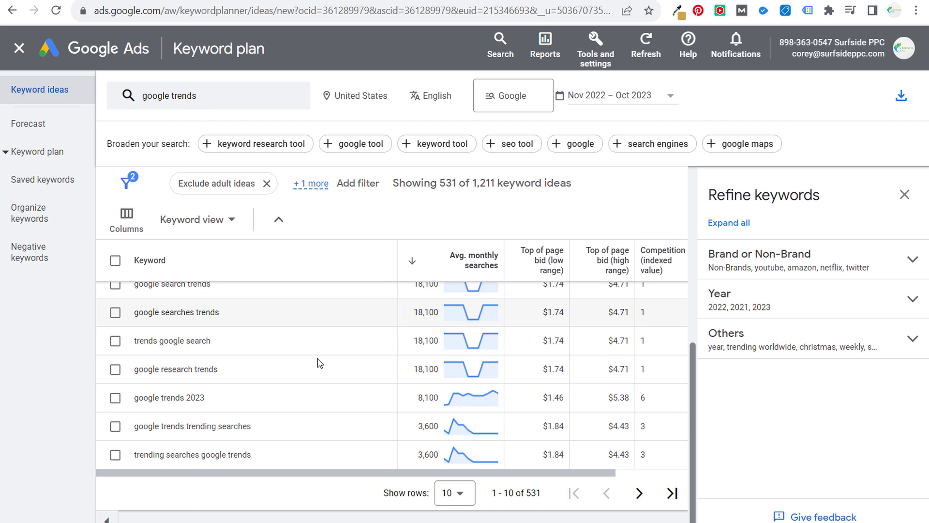
pyautogui.click(455, 477)
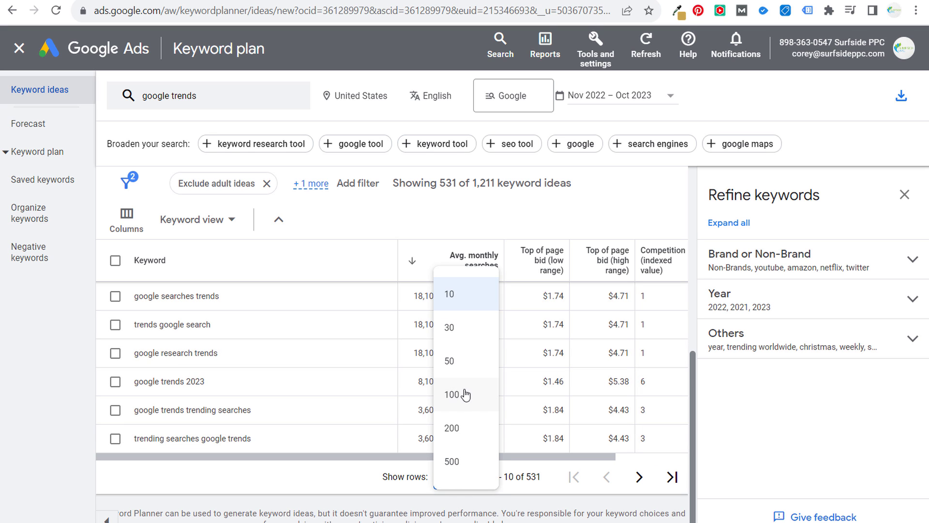
pyautogui.click(452, 460)
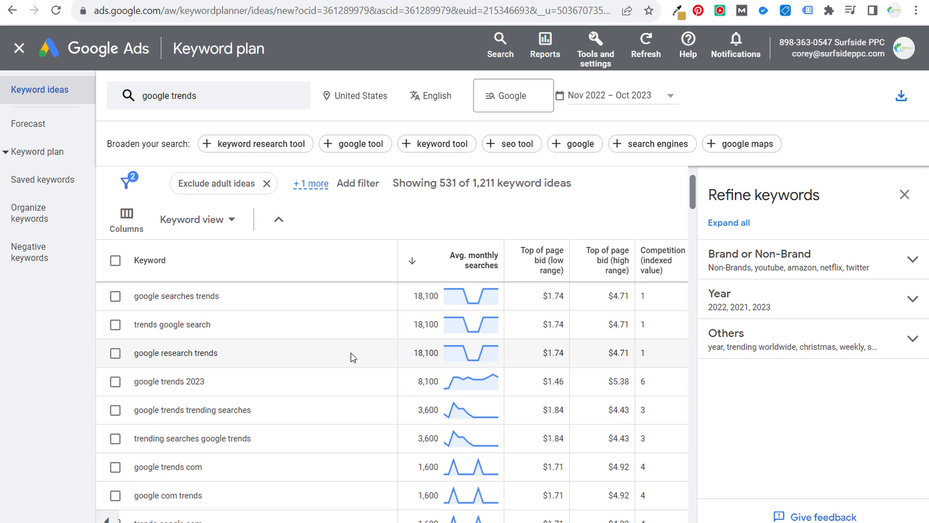
# Check the additional keyword text filter applied to the keyword ideas, keeping it in place.
pyautogui.scroll(5, 339, 279)
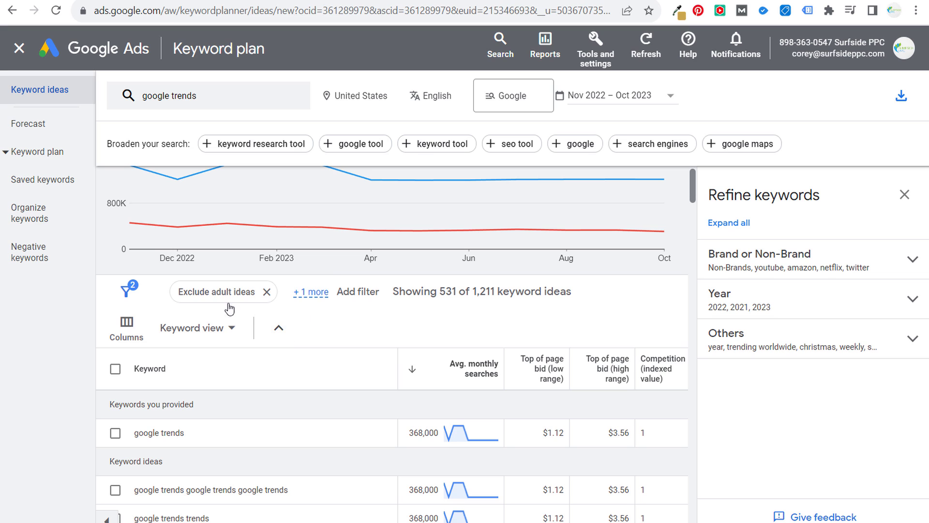
pyautogui.click(310, 293)
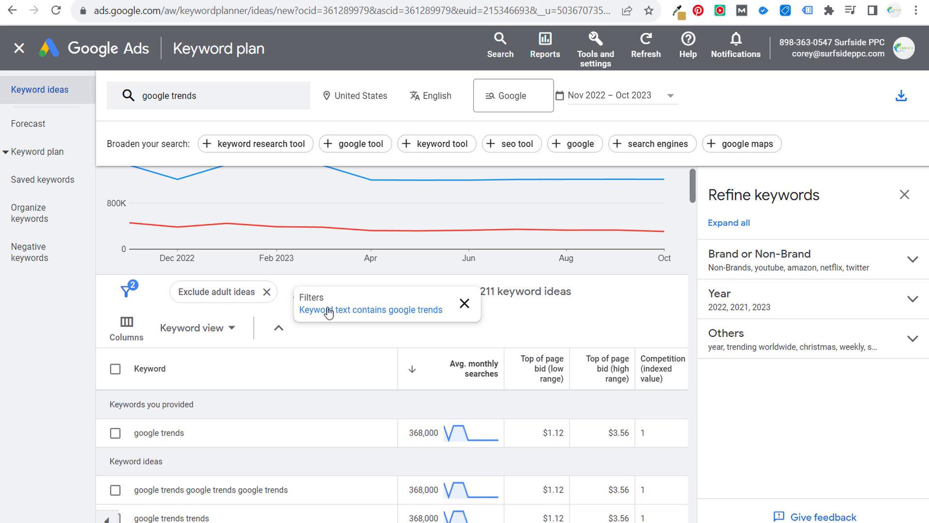
pyautogui.click(464, 304)
pyautogui.scroll(-5, 350, 383)
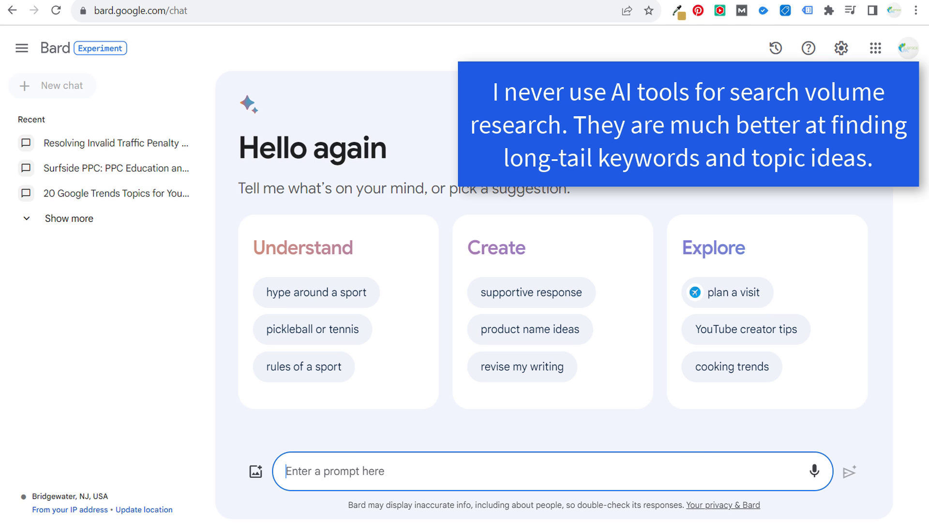
# In Bard, enter a prompt for the top 30 long-tail Google Trends keywords with difficulty scores and average cost per click, ranked by average search volume.
pyautogui.write('You are an expert at keyword research, keyword search volume statistics, and keyword difficulty. In addition, you are an expert at know the average cost per click for keywords in Google Ads. I am putting together an SEO strategy and I want to create content related to Google Trends. I want you to produce a list of the top 30 long-tail keywords for the short-tail keyword Google Trends. For each keyword, give me the average search volume, a keyword difficulty score in terms of ranking in Google, and the average cost per click bid. I want you to rank the keywords by average search volume. The keyword text must contain Google Trends.')
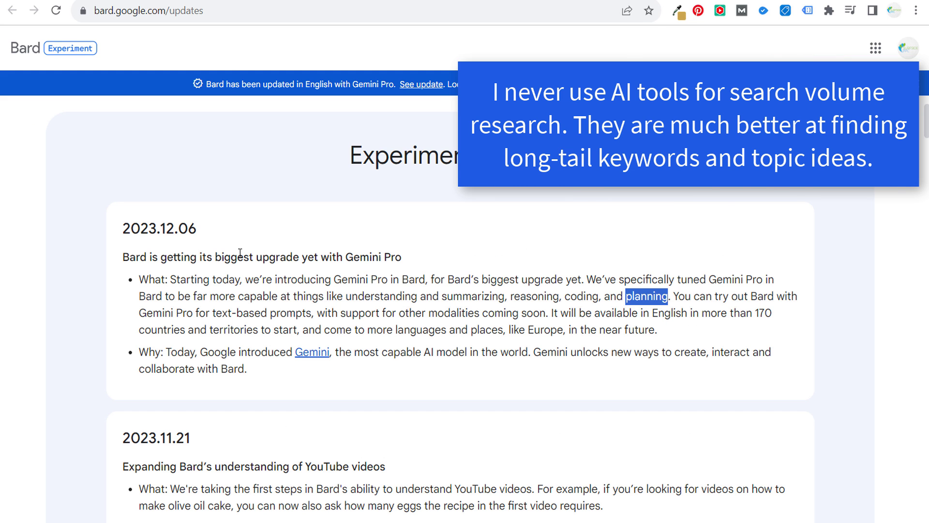
# Read the 2023.12.06 entry on Bard's Experiment updates page about the Gemini Pro upgrade and its improved capabilities.
pyautogui.moveTo(226, 256); pyautogui.dragTo(336, 259)
pyautogui.click(362, 262)
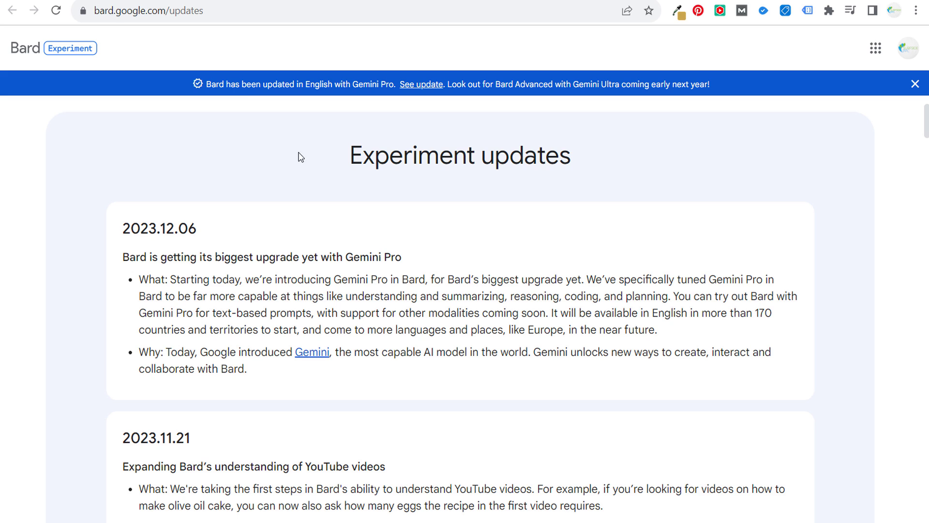
pyautogui.moveTo(215, 83); pyautogui.dragTo(380, 79)
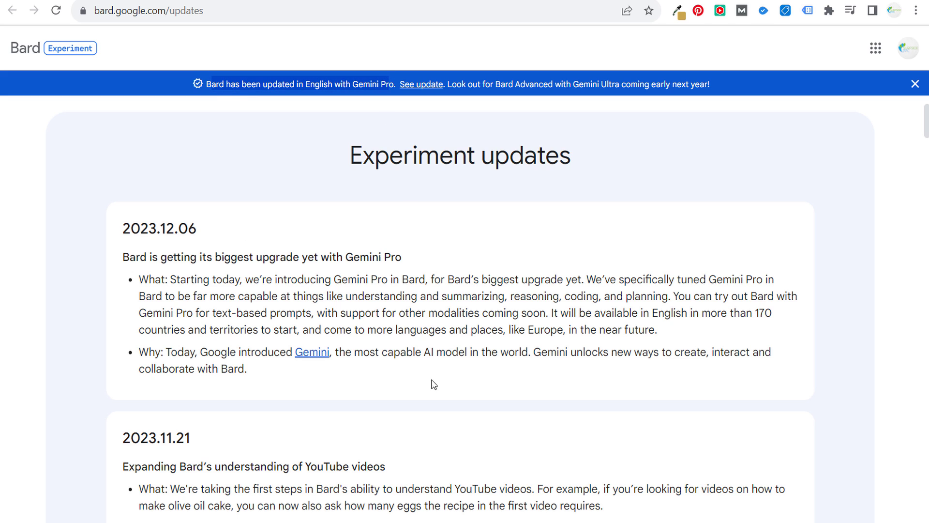
pyautogui.click(408, 310)
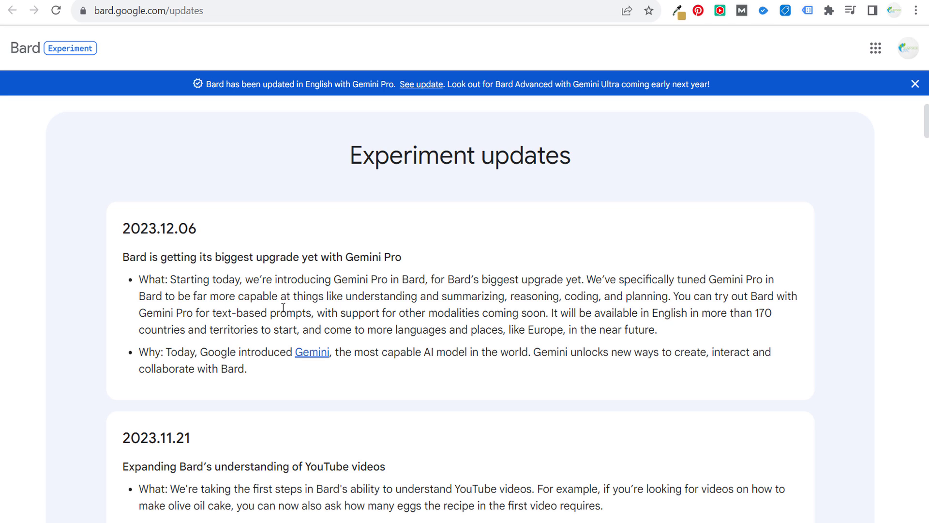
pyautogui.doubleClick(399, 296)
pyautogui.doubleClick(463, 296)
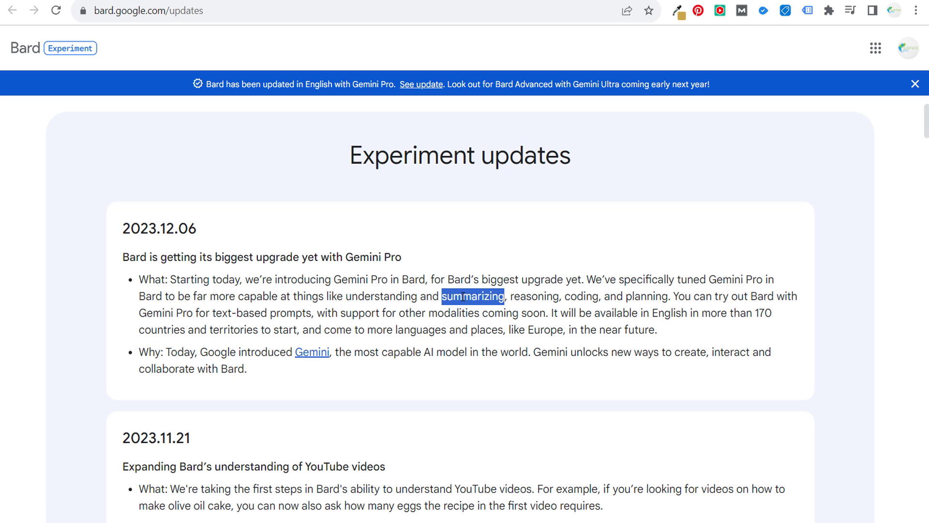
pyautogui.doubleClick(544, 297)
pyautogui.doubleClick(585, 297)
pyautogui.doubleClick(634, 296)
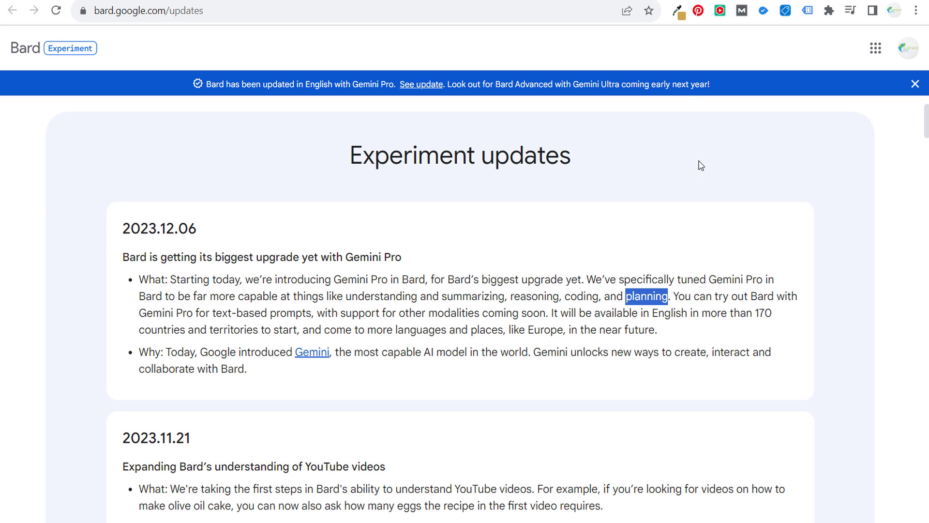
# Examine the text benchmark table comparing Gemini Ultra with GPT-4 in Google's Gemini blog article.
pyautogui.click(685, 2)
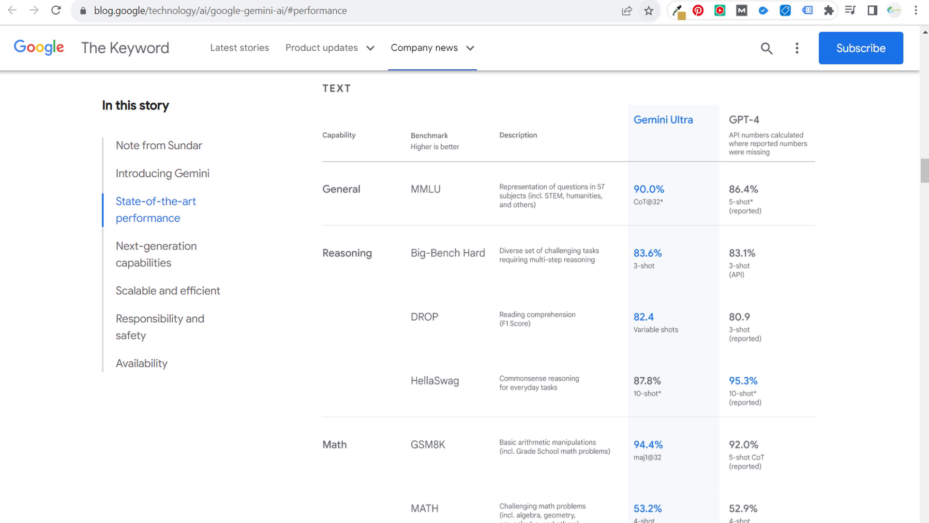
pyautogui.click(673, 1)
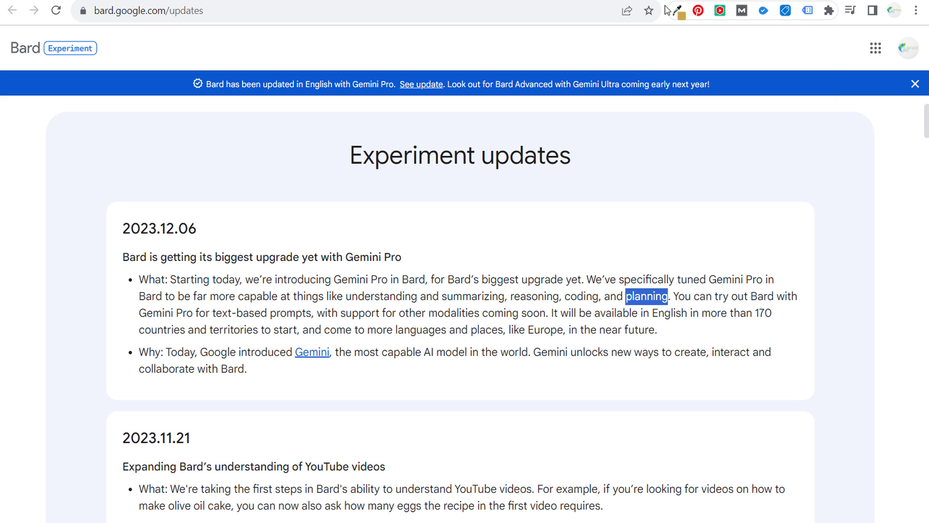
pyautogui.click(605, 83)
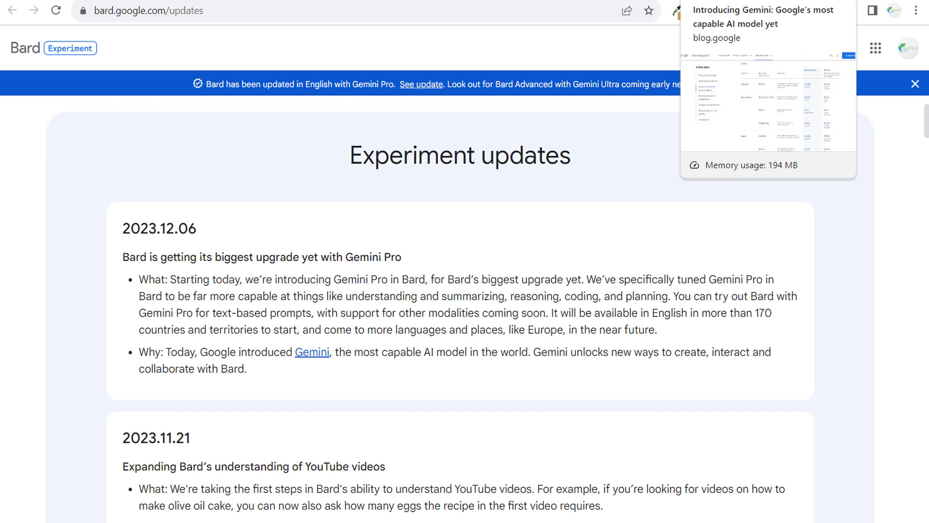
pyautogui.click(717, 2)
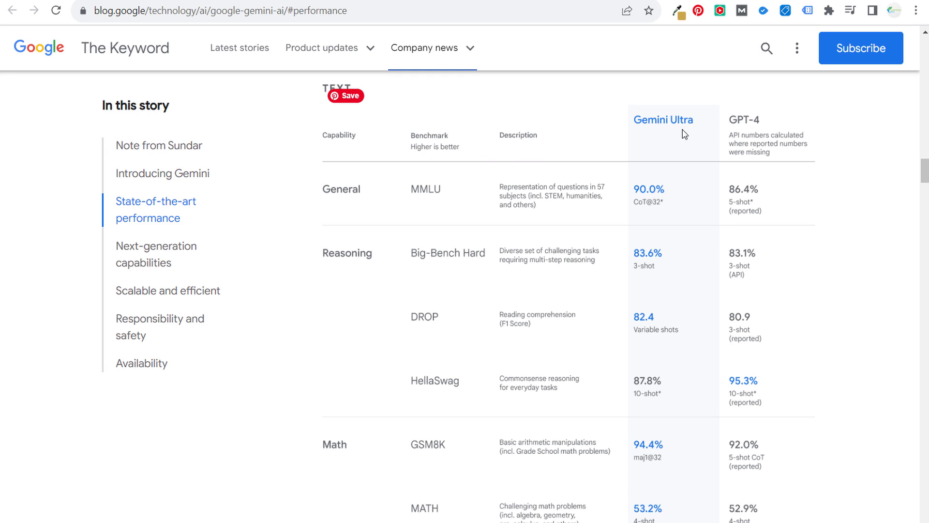
pyautogui.scroll(-5, 334, 315)
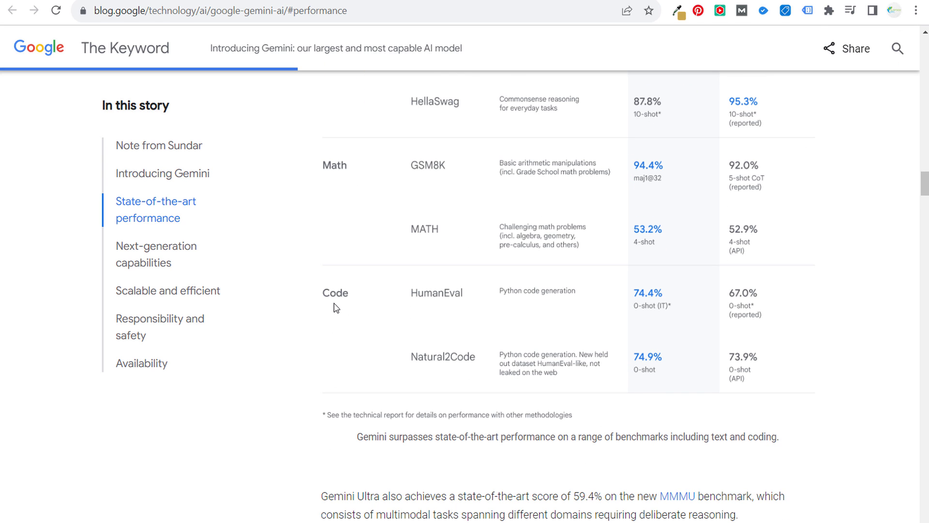
pyautogui.scroll(6, 805, 278)
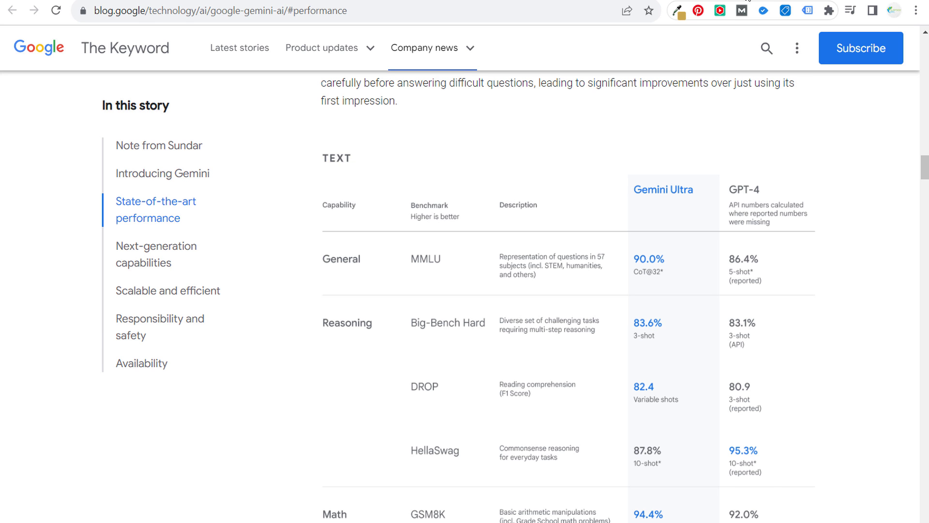
# Return to the Bard chat and correct "know" to "knowing" in the prompt's sentence about average cost per click.
pyautogui.click(619, 5)
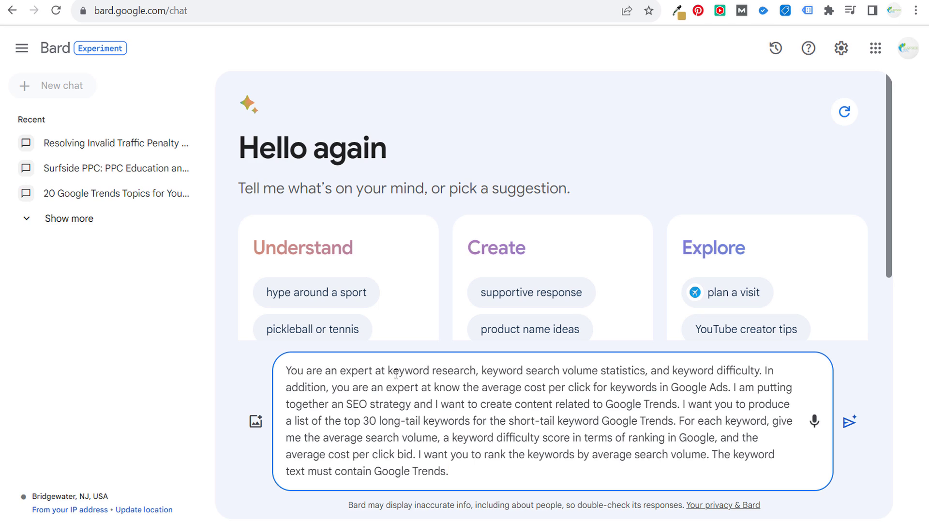
pyautogui.moveTo(483, 370); pyautogui.dragTo(713, 371)
pyautogui.click(683, 370)
pyautogui.click(715, 371)
pyautogui.moveTo(352, 387); pyautogui.dragTo(517, 388)
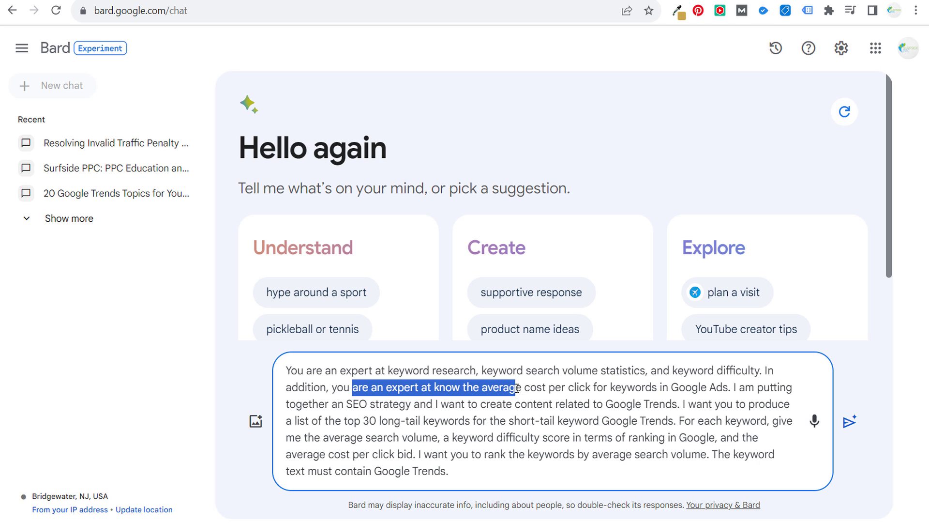
pyautogui.click(461, 387)
pyautogui.write('ing')
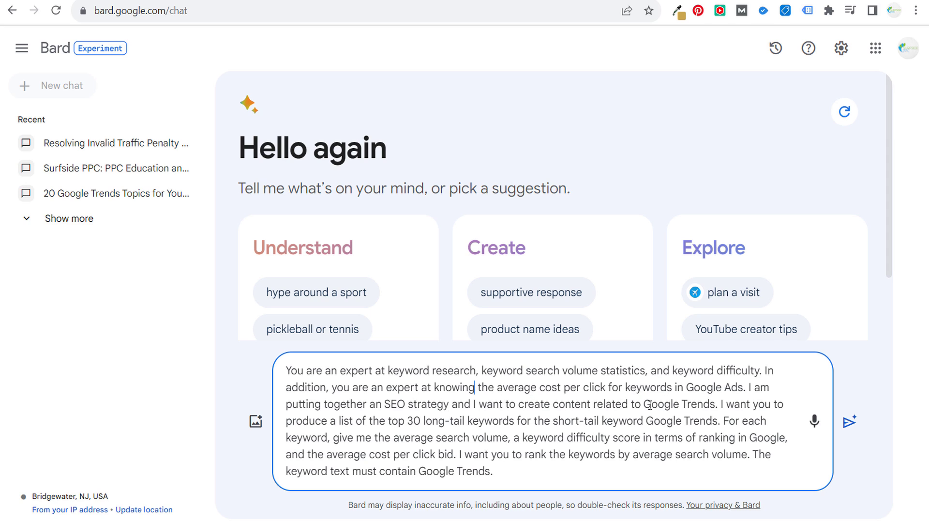
# Review the prompt's remaining instructions on keyword count, requested metrics, ranking by search volume and required keyword text.
pyautogui.moveTo(309, 420); pyautogui.dragTo(416, 418)
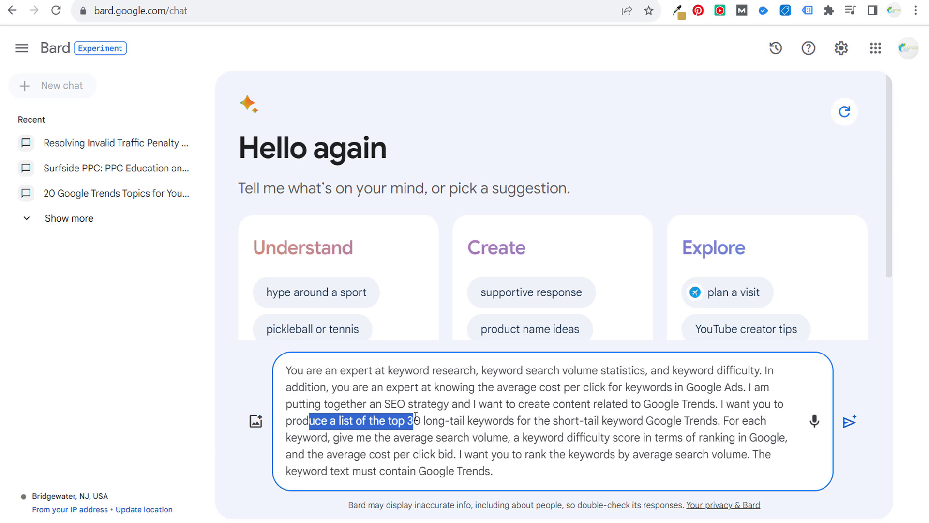
pyautogui.click(468, 417)
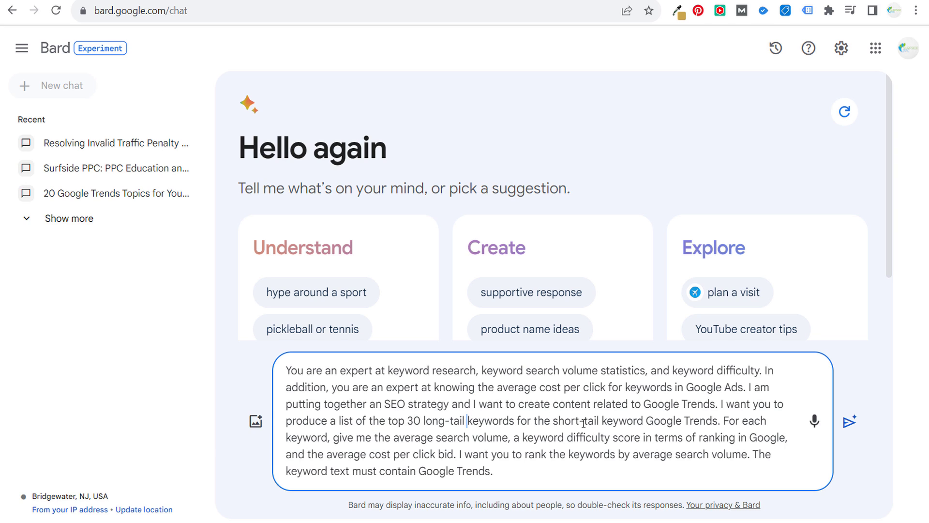
pyautogui.moveTo(584, 422); pyautogui.dragTo(700, 426)
pyautogui.click(723, 422)
pyautogui.moveTo(377, 438); pyautogui.dragTo(704, 440)
pyautogui.click(747, 438)
pyautogui.moveTo(489, 459); pyautogui.dragTo(552, 457)
pyautogui.click(600, 454)
pyautogui.moveTo(359, 470); pyautogui.dragTo(430, 470)
pyautogui.click(472, 470)
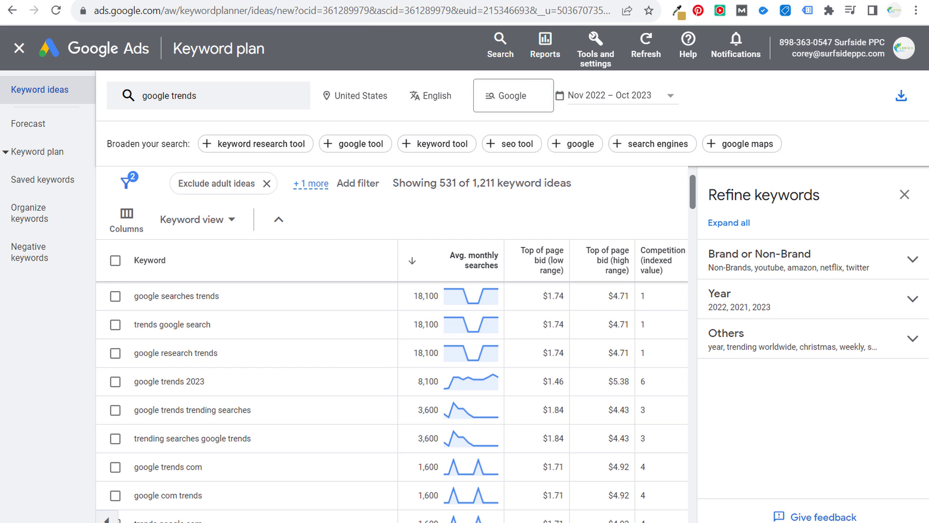
# Examine the google trends keyword ideas in Keyword Planner, noting repeated phrases and near-identical keyword variations.
pyautogui.scroll(3, 312, 309)
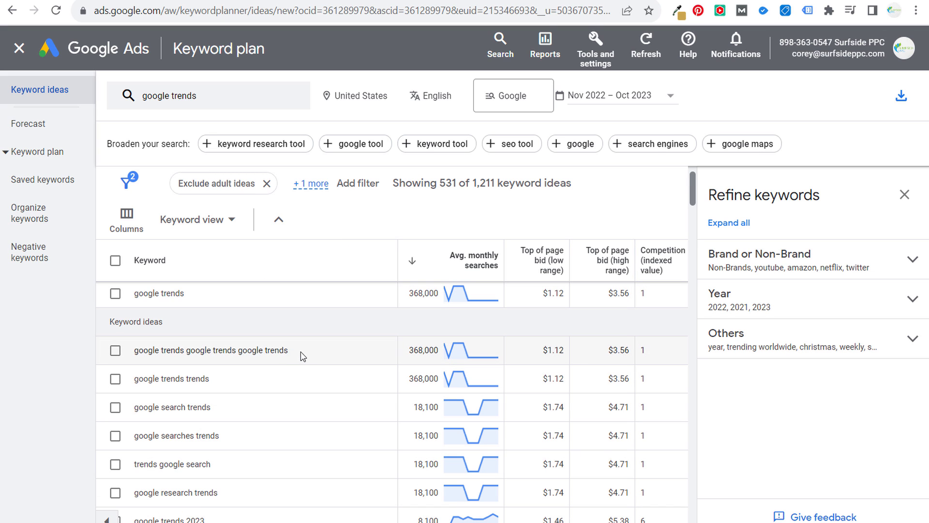
pyautogui.moveTo(292, 351); pyautogui.dragTo(134, 350)
pyautogui.moveTo(233, 379); pyautogui.dragTo(128, 380)
pyautogui.moveTo(223, 415); pyautogui.dragTo(251, 411)
pyautogui.click(158, 407)
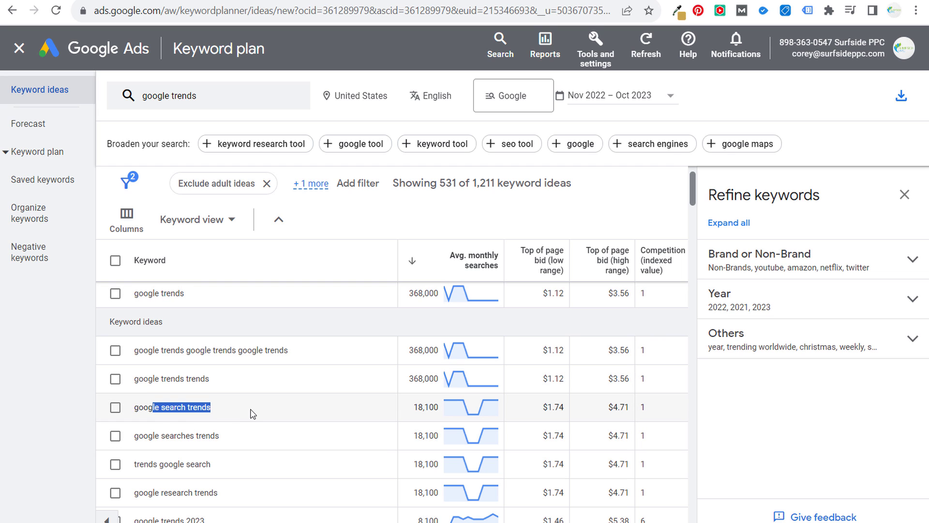
pyautogui.scroll(-3, 165, 411)
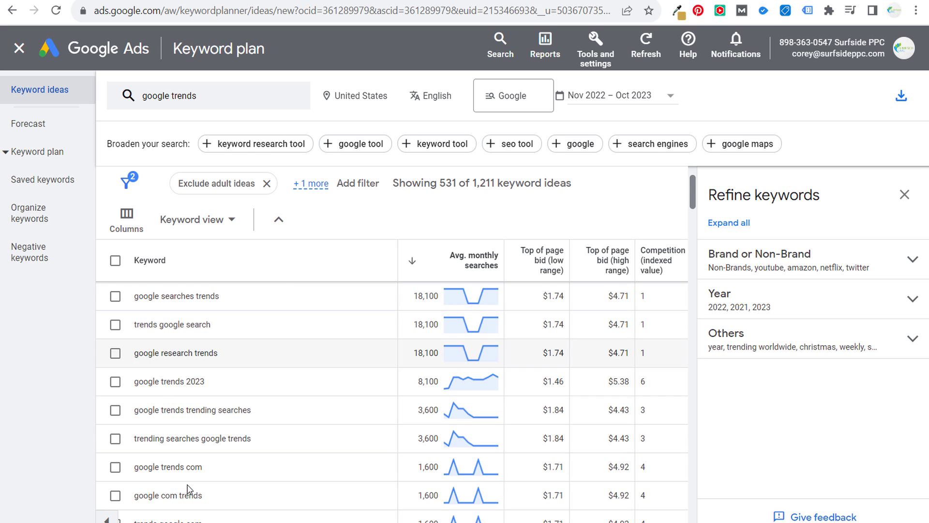
pyautogui.moveTo(152, 438); pyautogui.dragTo(239, 438)
pyautogui.click(289, 437)
pyautogui.scroll(-1, 217, 425)
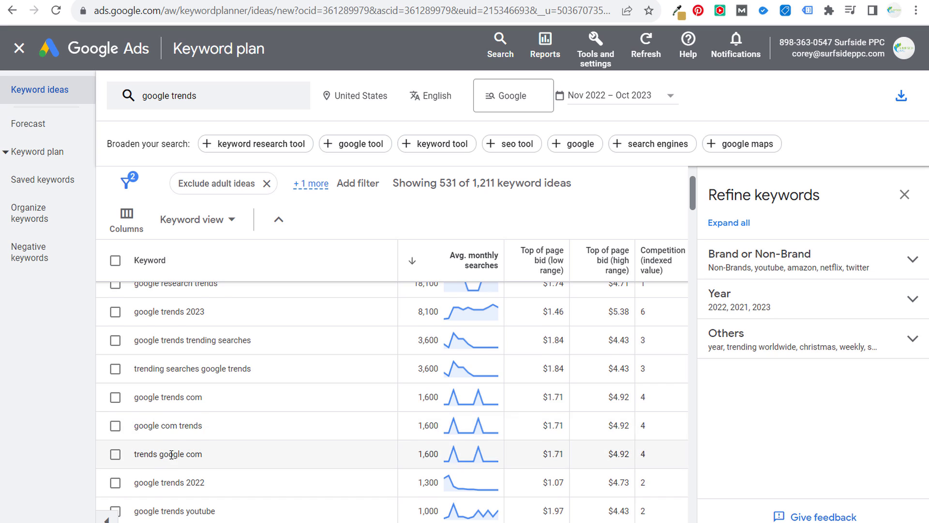
# Examine the lower-volume google trends keyword variations in the Keyword Planner list, including the YouTube phrases.
pyautogui.scroll(-1, 194, 443)
pyautogui.moveTo(138, 442); pyautogui.dragTo(252, 443)
pyautogui.click(228, 456)
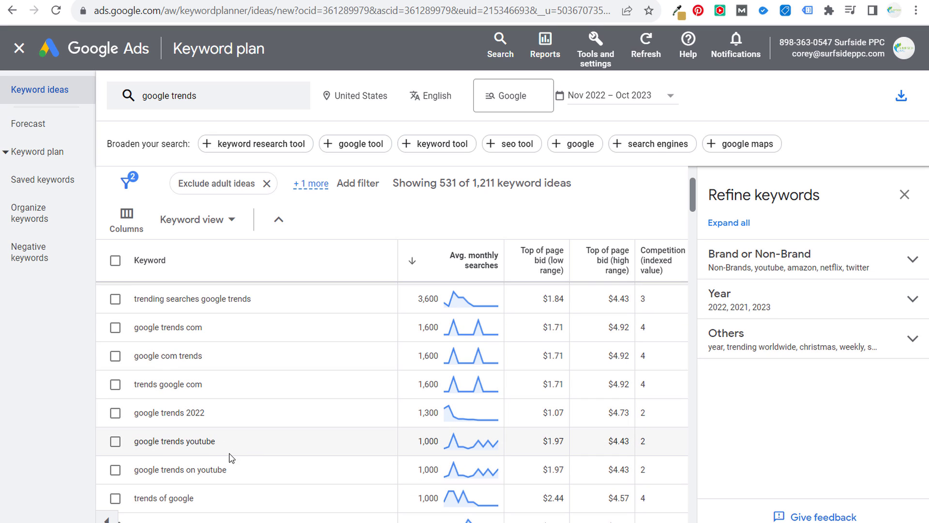
pyautogui.tripleClick(174, 470)
pyautogui.click(264, 472)
pyautogui.scroll(-1, 242, 458)
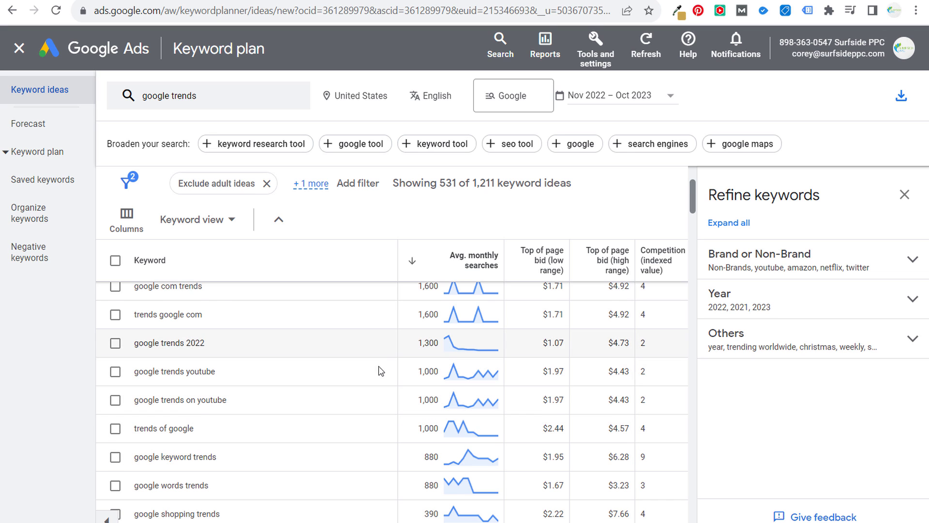
pyautogui.scroll(2, 375, 351)
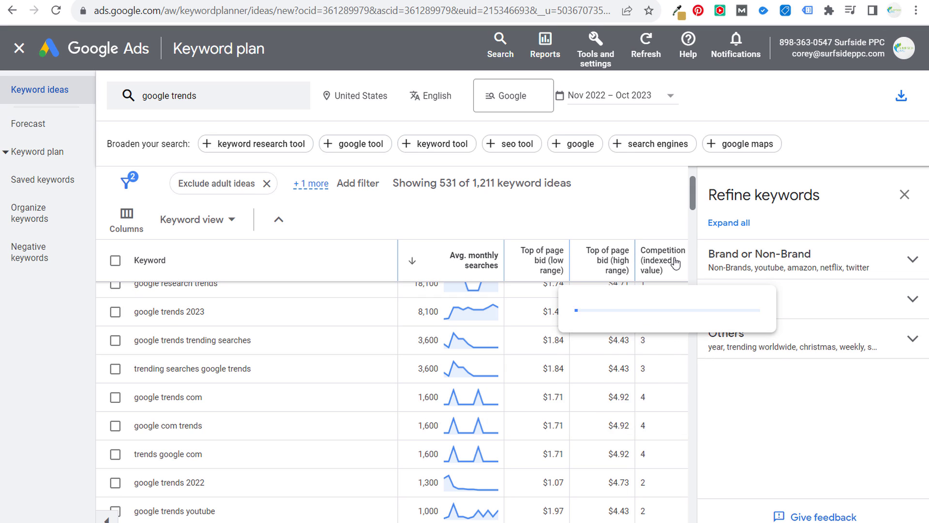
# Read the definition of the Competition (indexed value) column, focusing on how it relates to ad placement.
pyautogui.moveTo(661, 264)
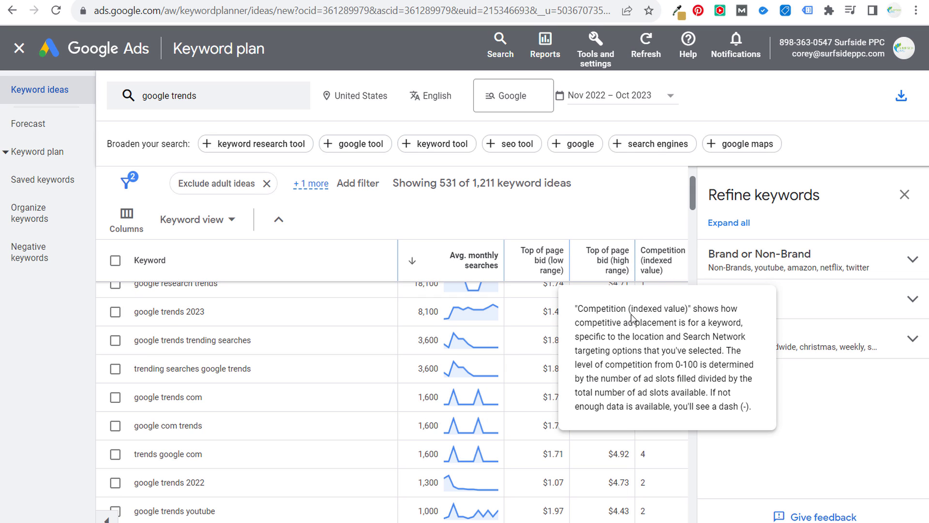
pyautogui.moveTo(585, 323); pyautogui.dragTo(681, 322)
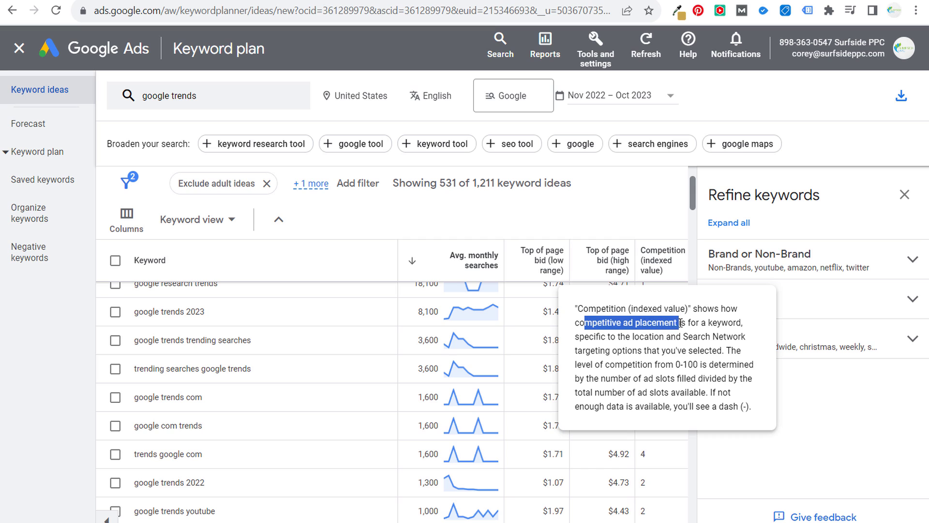
pyautogui.click(713, 322)
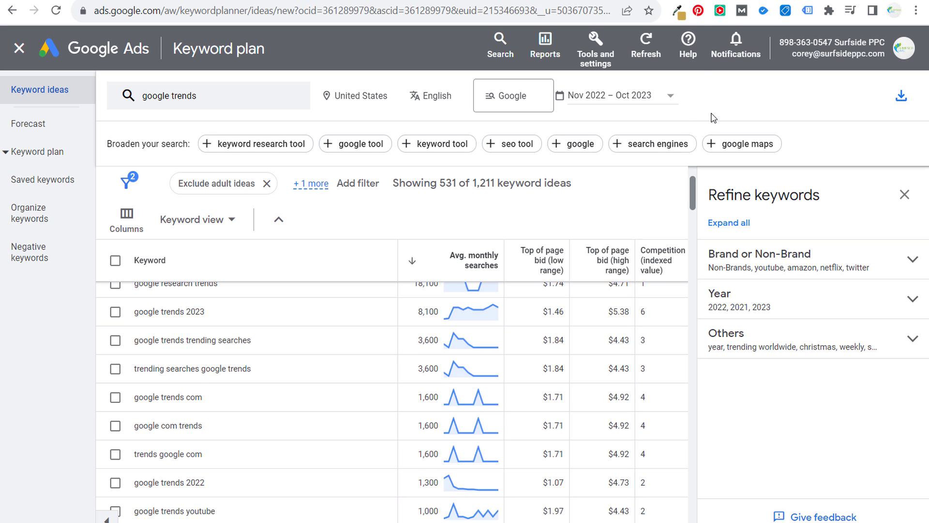
# Return to the Bard chat and submit the prompt for the top 30 Google Trends long-tail keywords.
pyautogui.hotkey('ctrl', 'Tab')
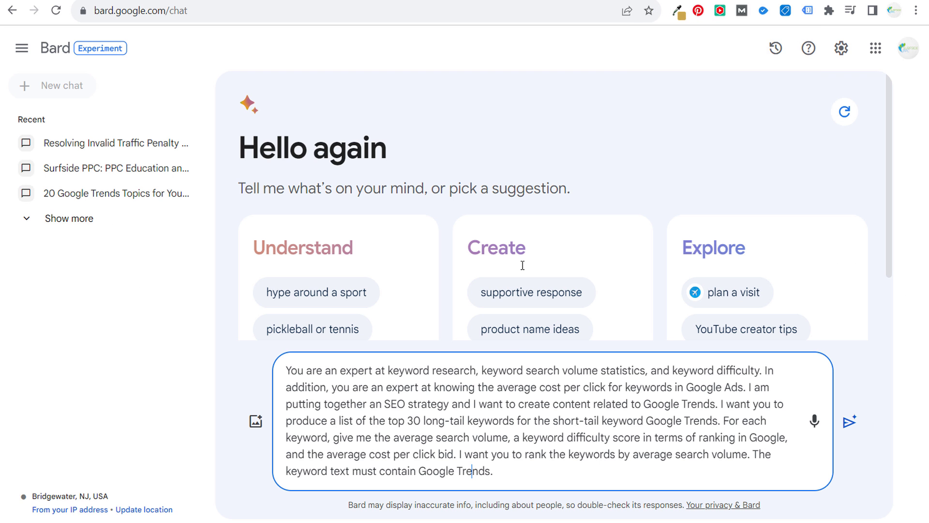
pyautogui.press('Return')
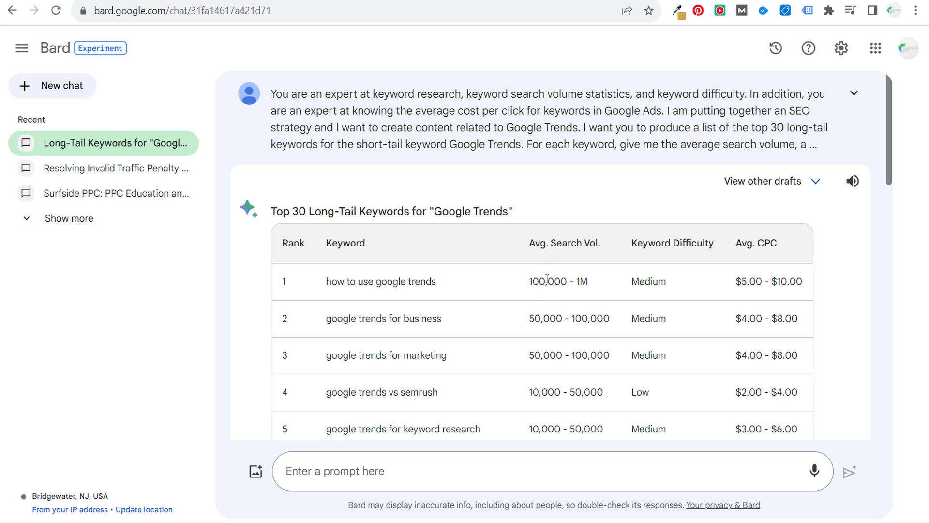
# Examine the highest-ranked keywords in Bard's table, from "how to use google trends" to "best google trends keywords".
pyautogui.scroll(-1, 574, 346)
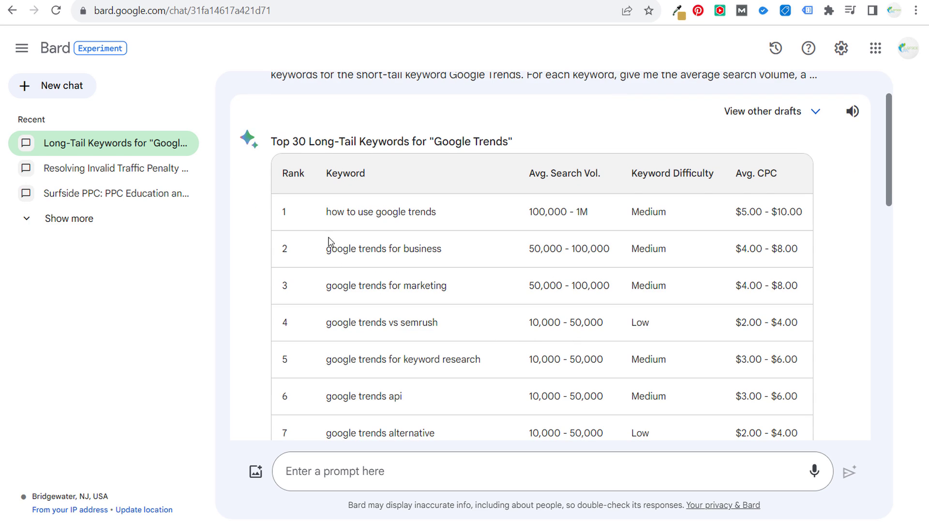
pyautogui.moveTo(330, 247); pyautogui.dragTo(442, 247)
pyautogui.click(379, 264)
pyautogui.moveTo(325, 286); pyautogui.dragTo(436, 286)
pyautogui.moveTo(343, 322); pyautogui.dragTo(428, 322)
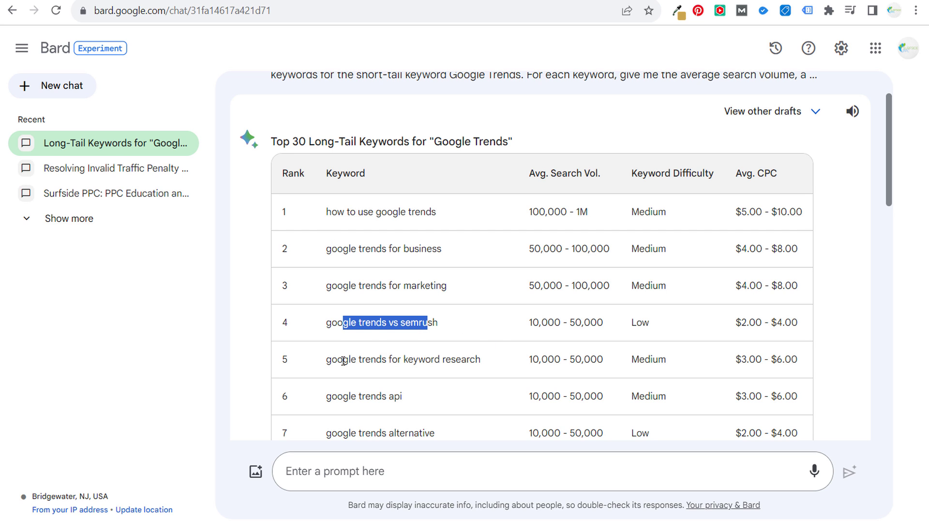
pyautogui.moveTo(341, 358); pyautogui.dragTo(475, 359)
pyautogui.click(477, 360)
pyautogui.scroll(-1, 478, 360)
pyautogui.moveTo(331, 326); pyautogui.dragTo(430, 330)
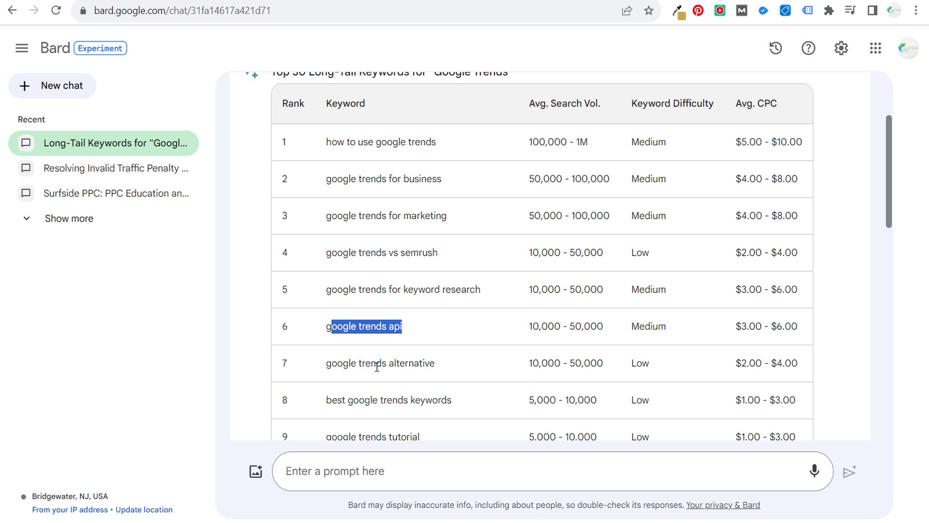
pyautogui.moveTo(325, 364); pyautogui.dragTo(465, 386)
pyautogui.moveTo(332, 398); pyautogui.dragTo(468, 402)
pyautogui.click(463, 400)
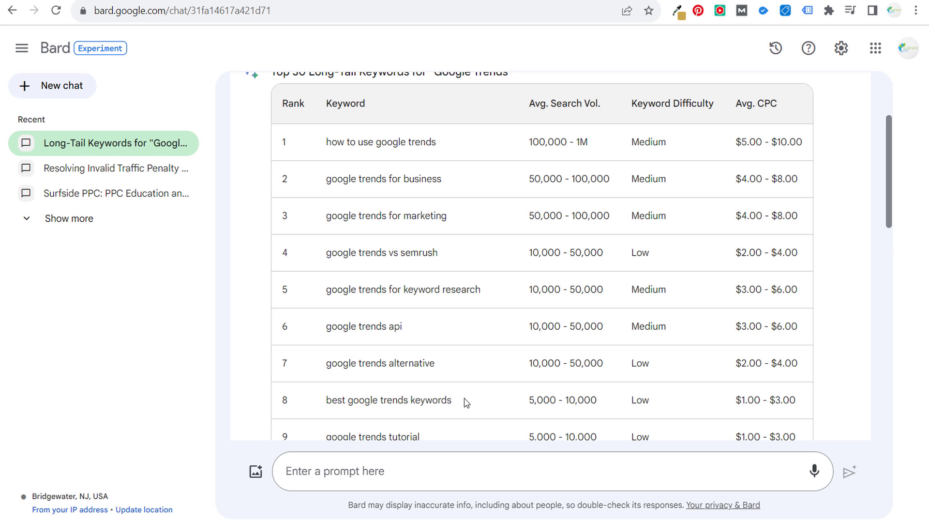
# Review the search volume, keyword difficulty and average CPC columns across Bard's whole keyword table.
pyautogui.scroll(-1, 545, 369)
pyautogui.scroll(-1, 538, 334)
pyautogui.scroll(2, 623, 232)
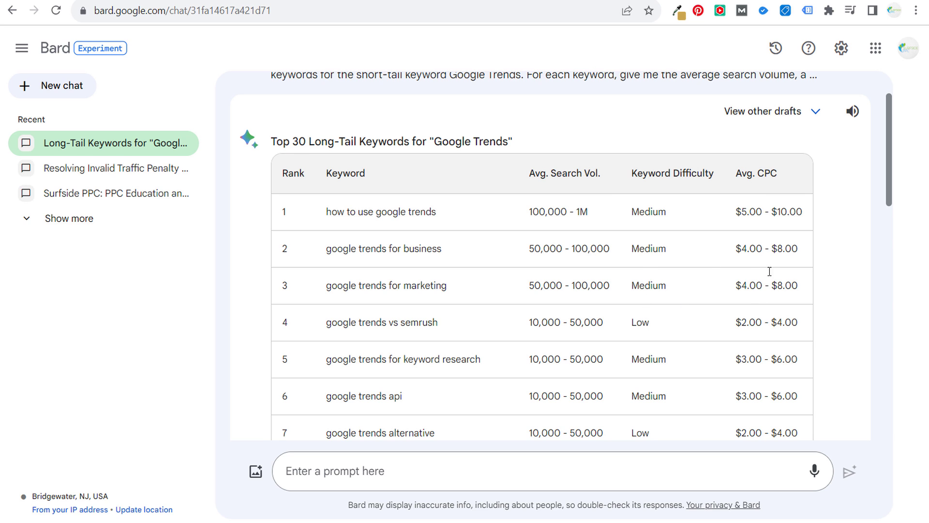
pyautogui.scroll(-2, 758, 228)
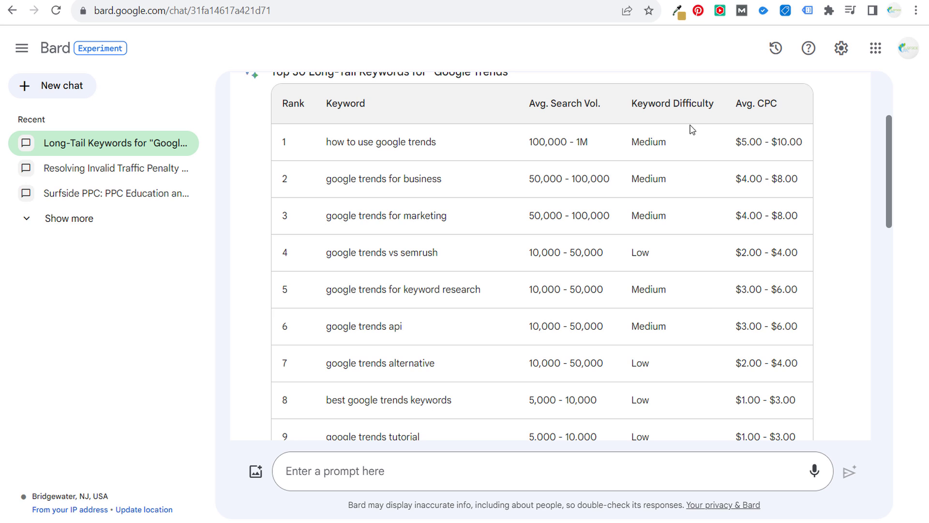
pyautogui.scroll(-15, 597, 213)
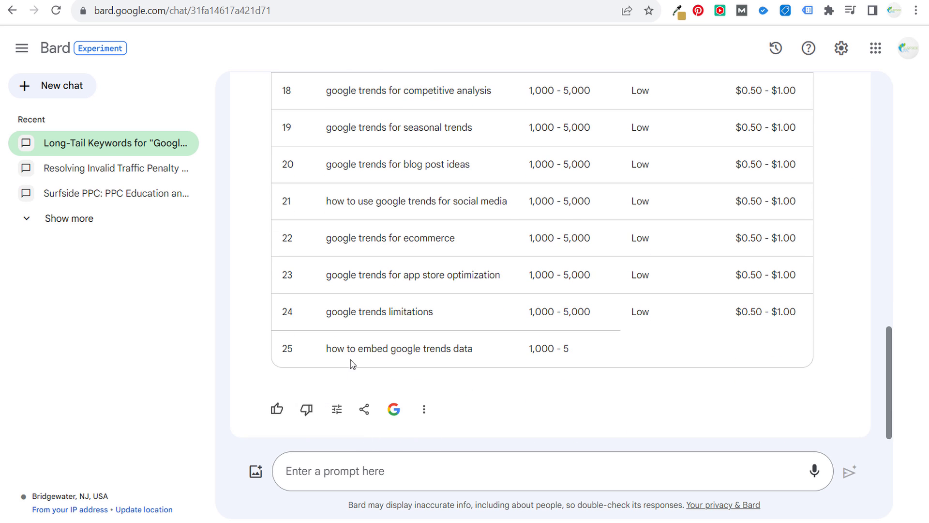
pyautogui.scroll(15, 392, 360)
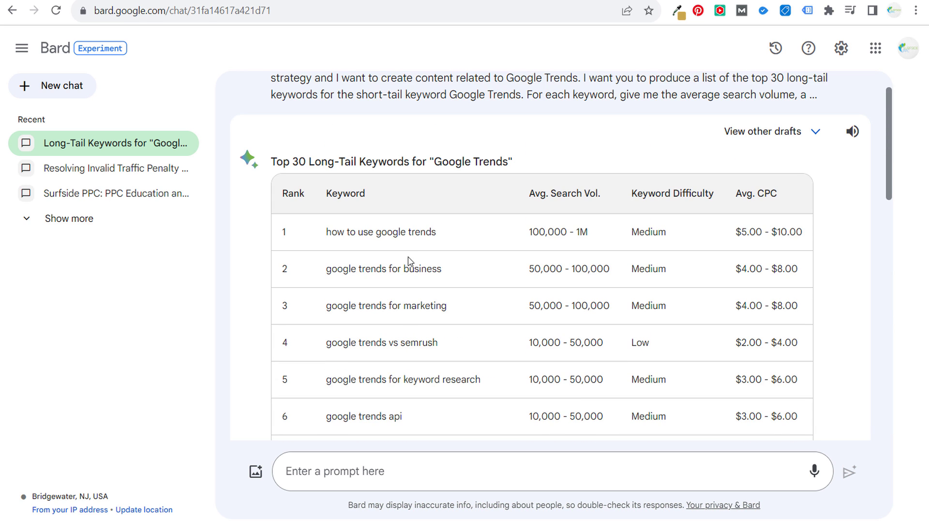
pyautogui.scroll(1, 406, 239)
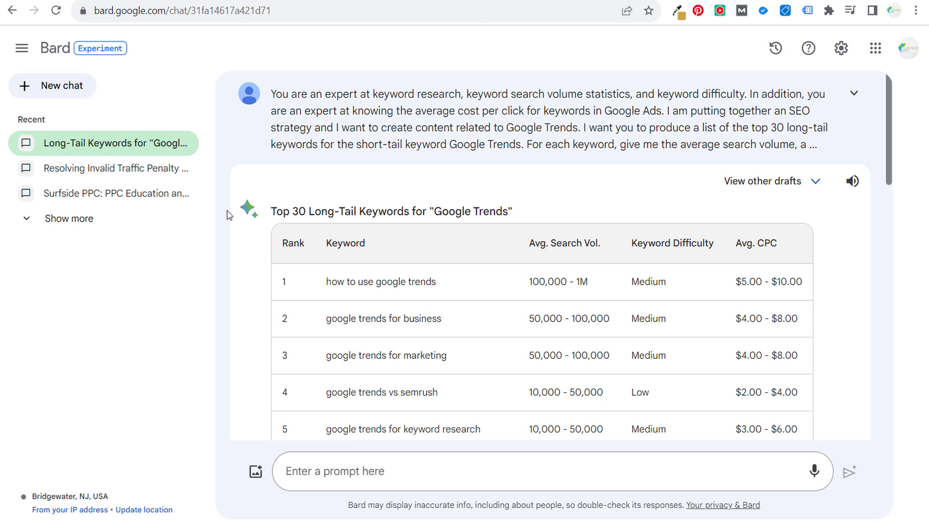
# Check the search volume entry in the table's final row and look back through the lower-ranked and mid-ranked keywords.
pyautogui.scroll(-3, 510, 343)
pyautogui.scroll(-14, 504, 322)
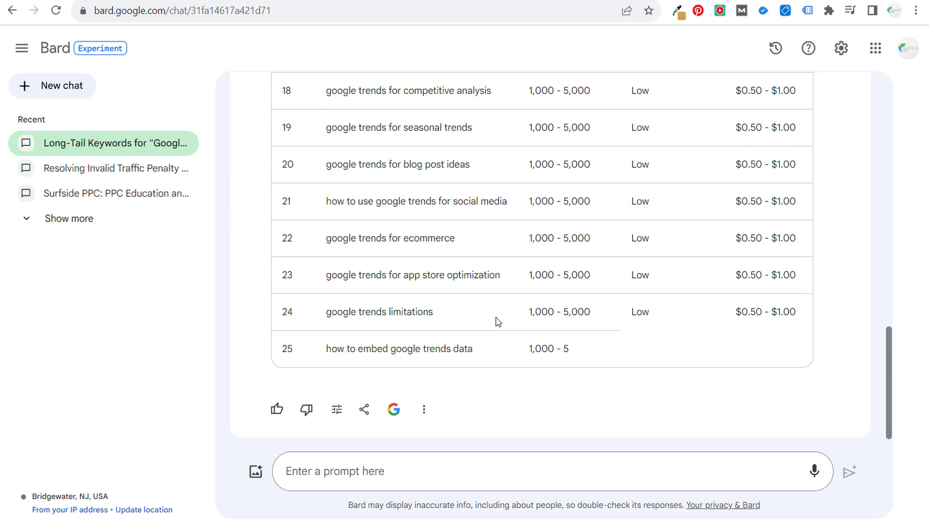
pyautogui.moveTo(532, 351); pyautogui.dragTo(724, 355)
pyautogui.click(725, 356)
pyautogui.scroll(8, 553, 227)
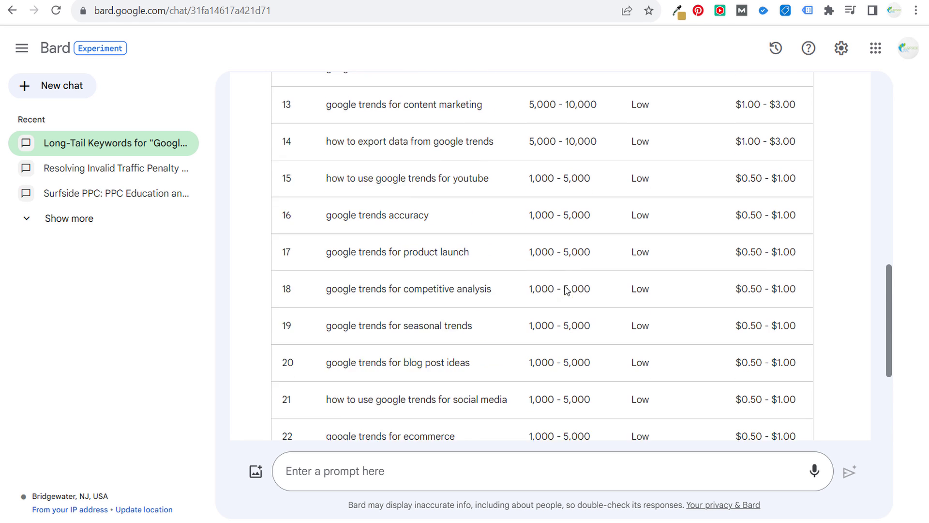
pyautogui.scroll(4, 563, 262)
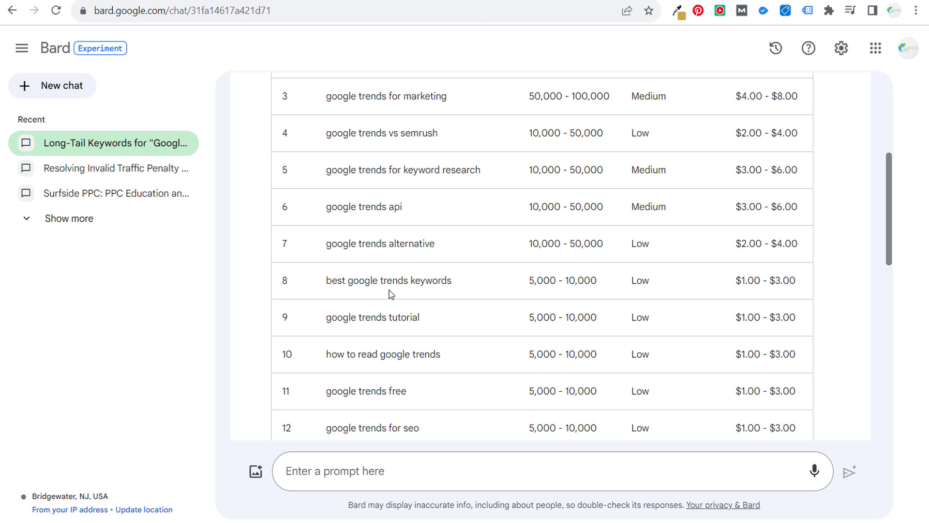
pyautogui.scroll(5, 469, 285)
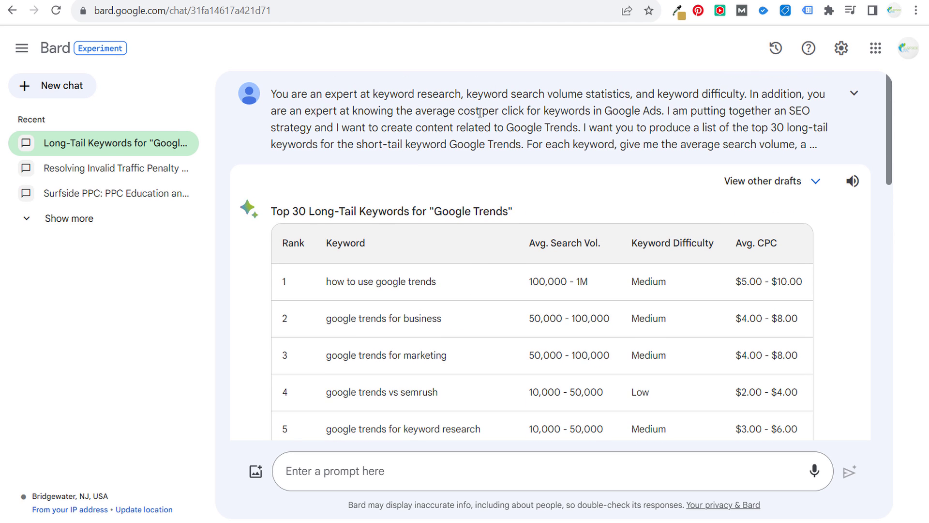
# Compare the response's "Top 30 Long-Tail Keywords" heading with the keywords listed in the table.
pyautogui.moveTo(297, 211); pyautogui.dragTo(388, 211)
pyautogui.click(388, 211)
pyautogui.scroll(-5, 588, 288)
pyautogui.scroll(-6, 610, 278)
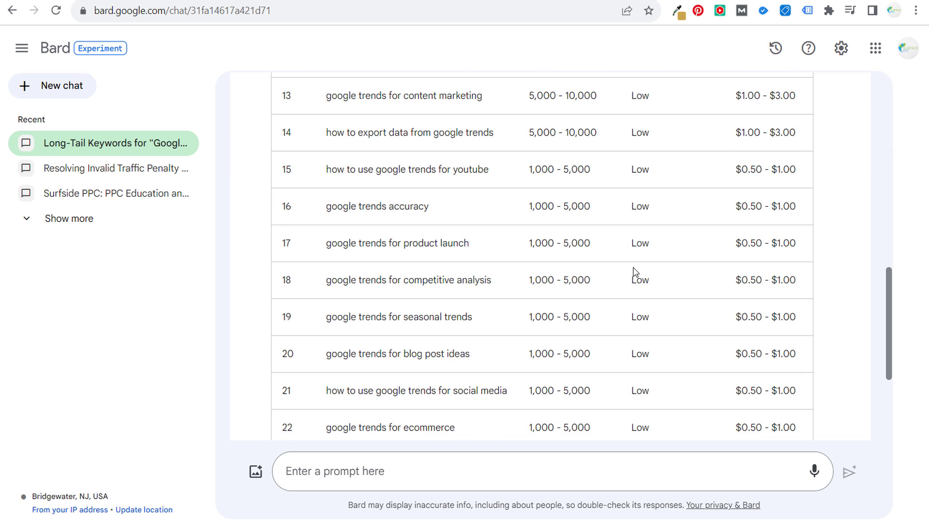
# Submit a follow-up prompt requesting 20 keyword-based blog topics with 2 sentences each, a blog-writing strategy, and 3 sentences on ranking for "Google Trends".
pyautogui.scroll(-4, 664, 261)
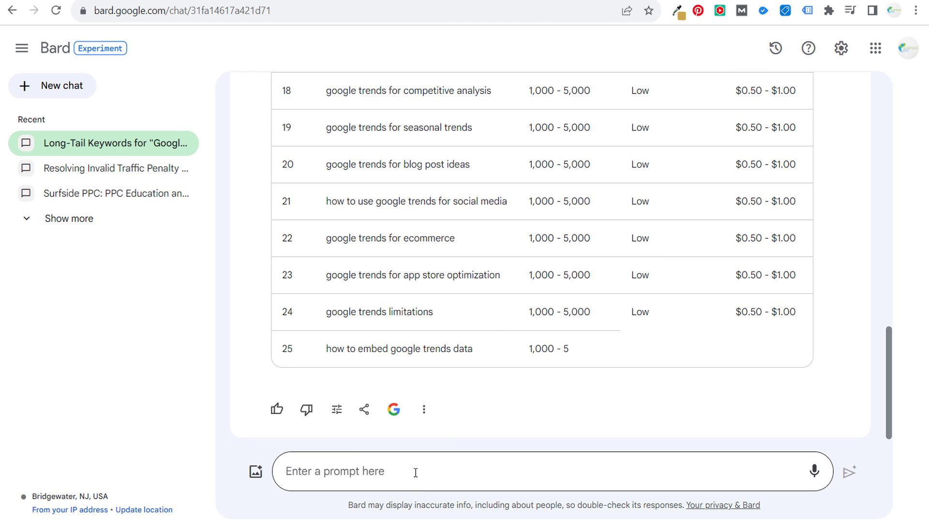
pyautogui.click(433, 474)
pyautogui.write('Can you use the top long-tail keywords for Google Trends to give me 20 different topic ideas for my blog. For each topic idea, write 2 sentences about how I can cover that topic. In addition, at the very end of all the topic information, please give me a strategy for how I should write the blog posts and what I should include in them so I can rank my website as high as possible in the search results. Lastly, write 3 sentences about how I can rank on the first page for the keyword "Google Trends" by giving me an SEO strategy that includes internal linking and building backlinks to improve my organic search traffic for the keyword google trends.')
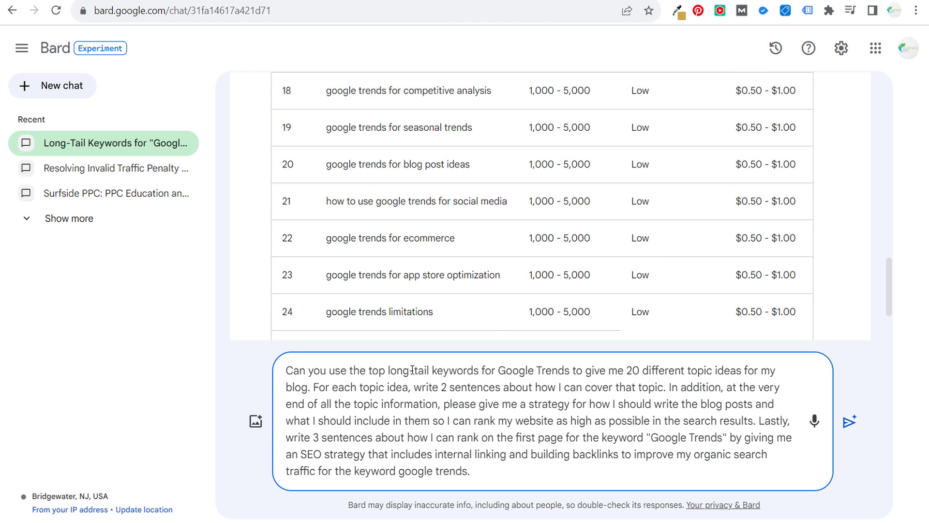
pyautogui.moveTo(300, 368); pyautogui.dragTo(410, 370)
pyautogui.click(423, 370)
pyautogui.press('Return')
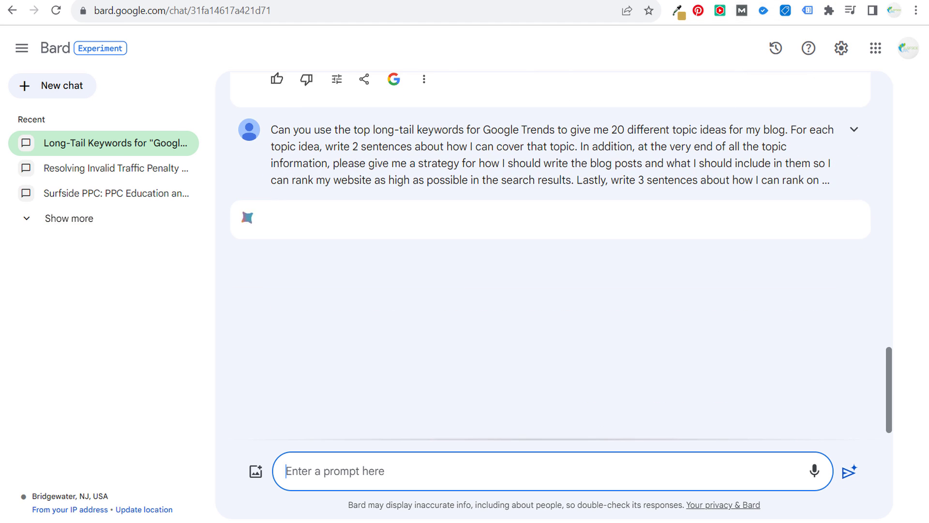
# Switch to Google Search Console, inspect google trends clicks and impressions over time, and add average position to the performance chart.
pyautogui.click(775, 1)
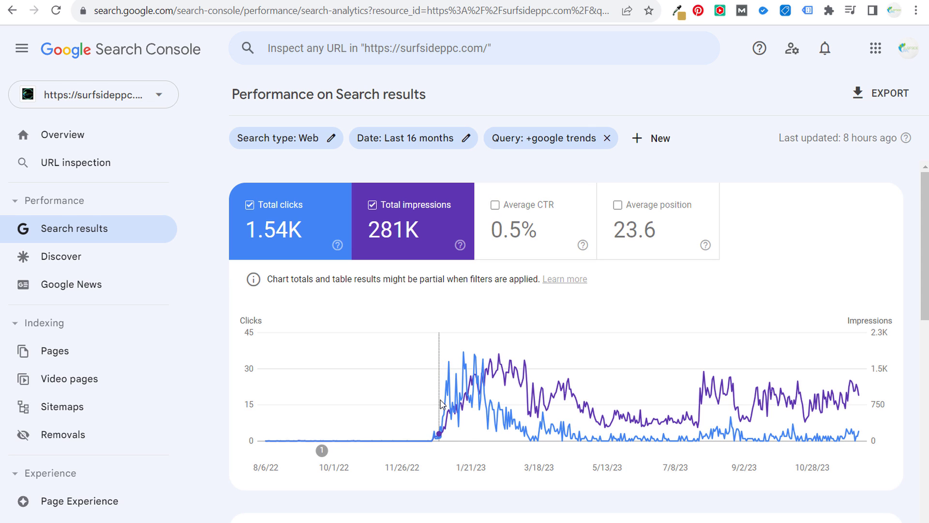
pyautogui.moveTo(441, 407)
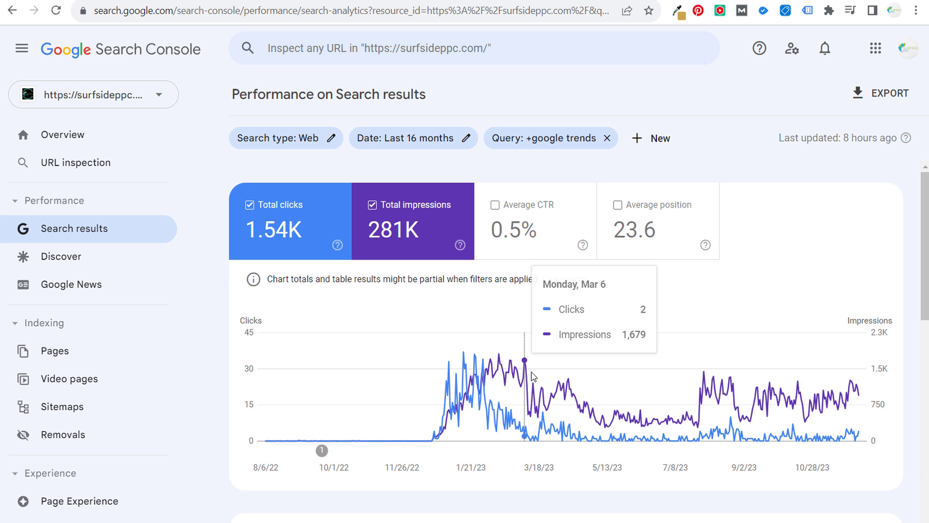
pyautogui.click(622, 230)
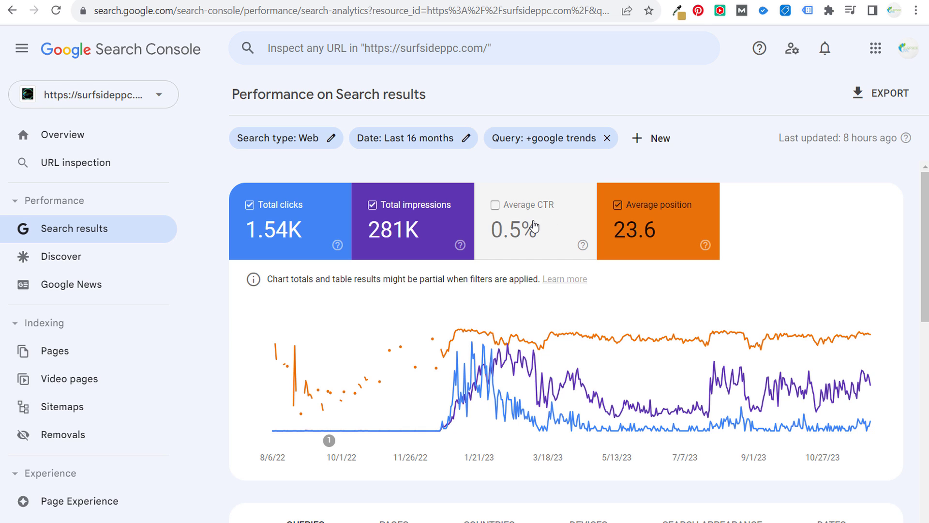
# Show average CTR on the performance chart to examine its curve over time, and hide it again.
pyautogui.click(519, 253)
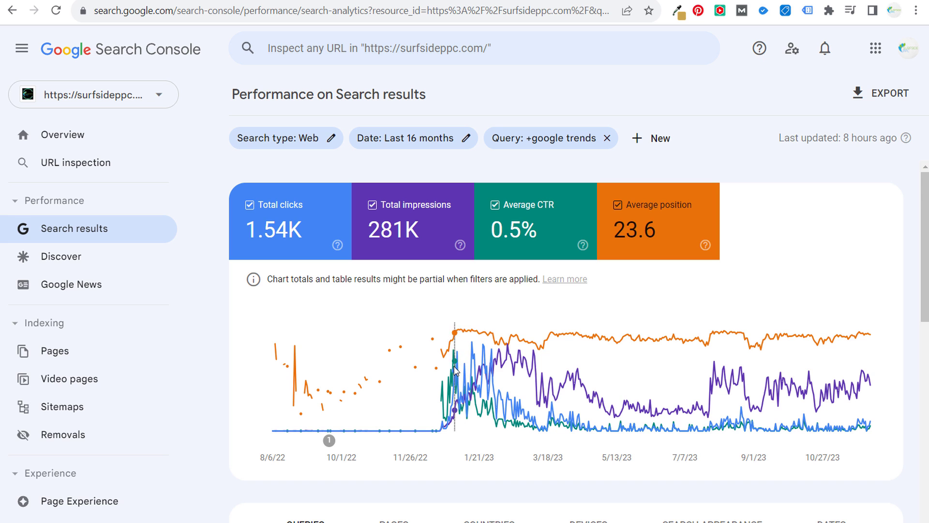
pyautogui.moveTo(455, 372)
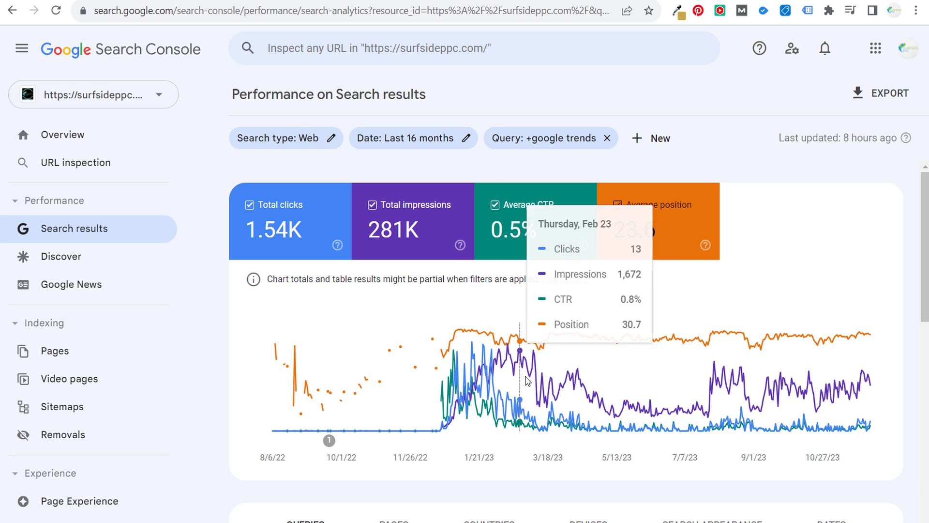
pyautogui.click(534, 231)
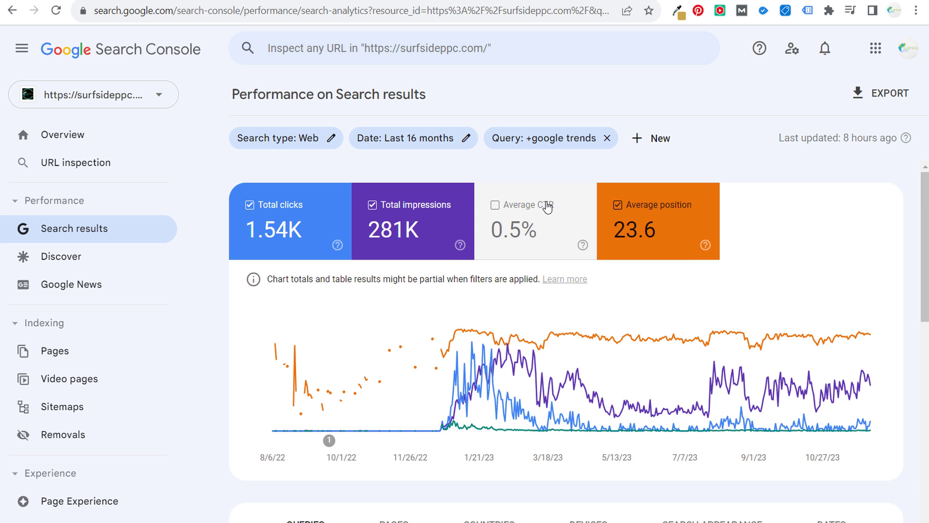
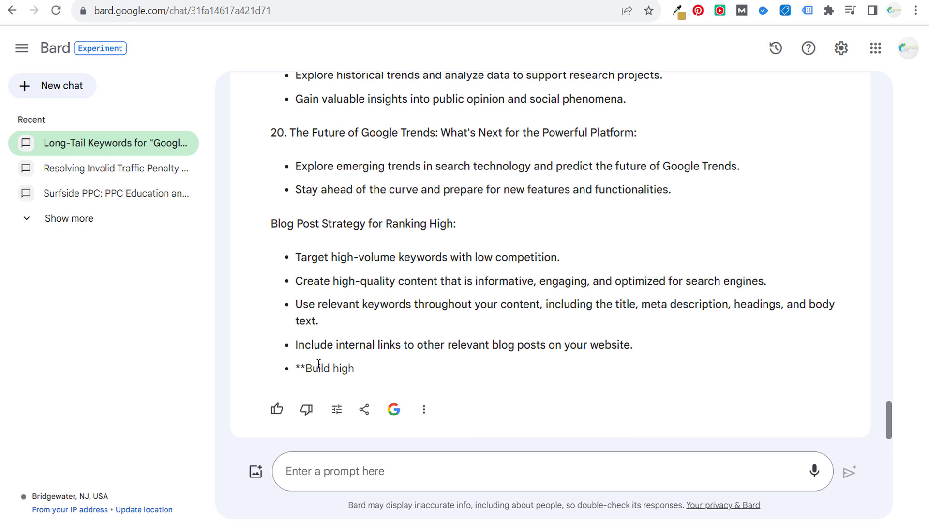
# Skim Bard's blog topic response from the ranking strategy back to the first topic idea.
pyautogui.scroll(6, 585, 307)
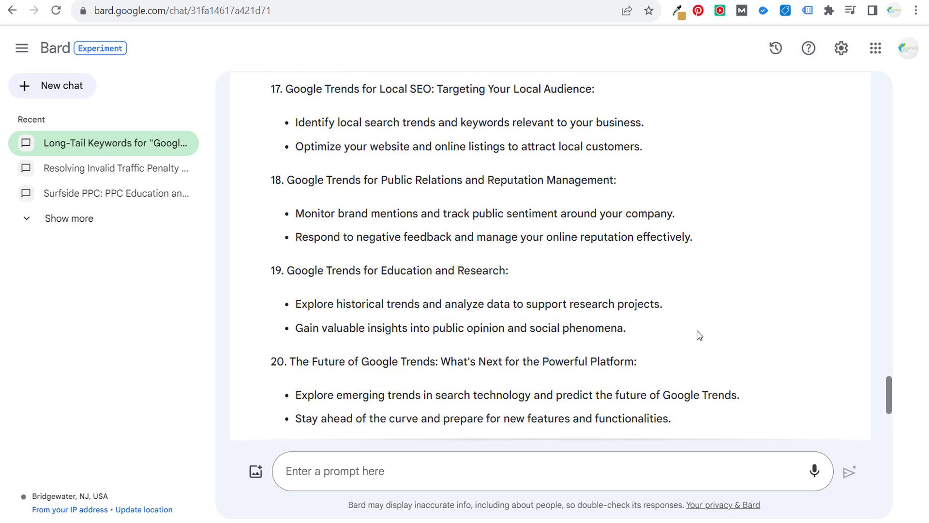
pyautogui.scroll(-6, 695, 328)
pyautogui.scroll(6, 481, 252)
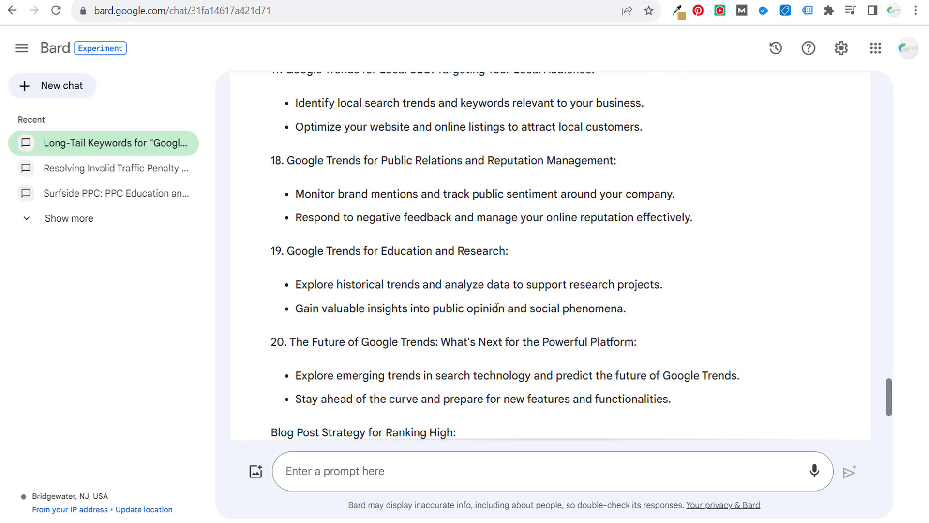
pyautogui.scroll(20, 513, 302)
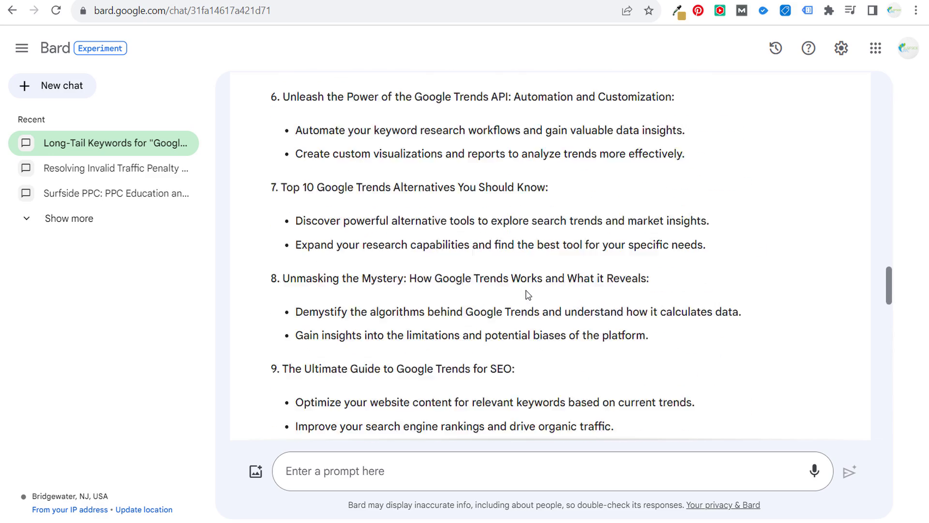
pyautogui.scroll(5, 522, 299)
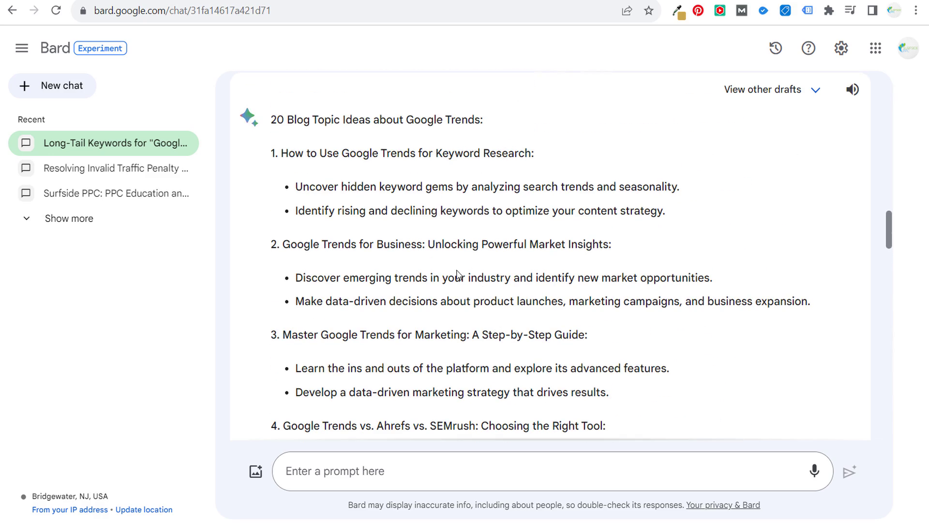
# Read blog topics 1 to 4, covering keyword research, business, marketing, and the Ahrefs and SEMrush comparison, highlighting the key phrases.
pyautogui.moveTo(334, 153); pyautogui.dragTo(443, 154)
pyautogui.click(481, 154)
pyautogui.moveTo(309, 246); pyautogui.dragTo(429, 247)
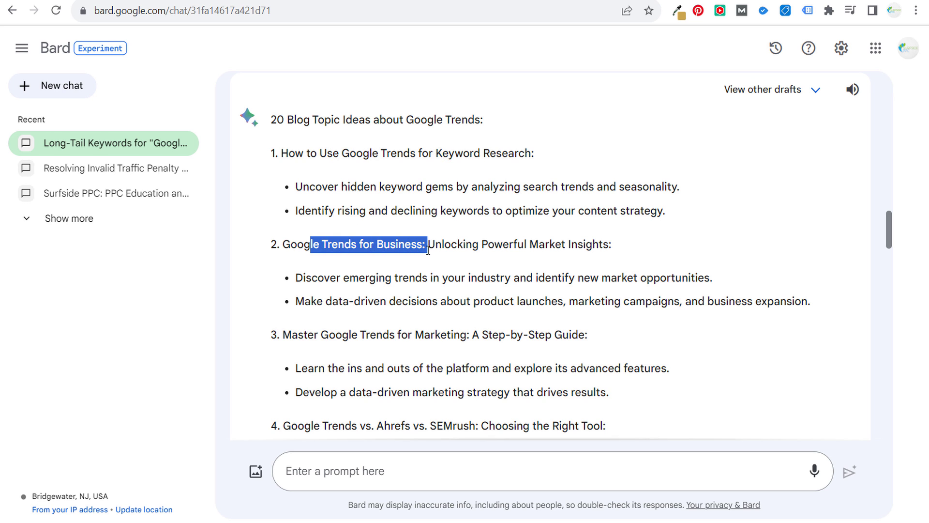
pyautogui.click(452, 250)
pyautogui.scroll(-2, 486, 269)
pyautogui.moveTo(334, 263); pyautogui.dragTo(436, 264)
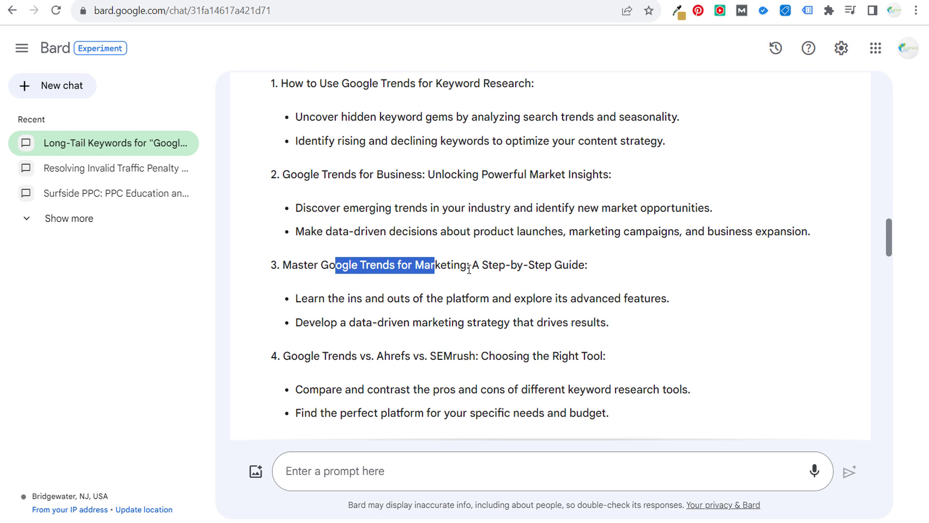
pyautogui.click(470, 269)
pyautogui.scroll(-3, 395, 266)
pyautogui.moveTo(325, 222); pyautogui.dragTo(608, 213)
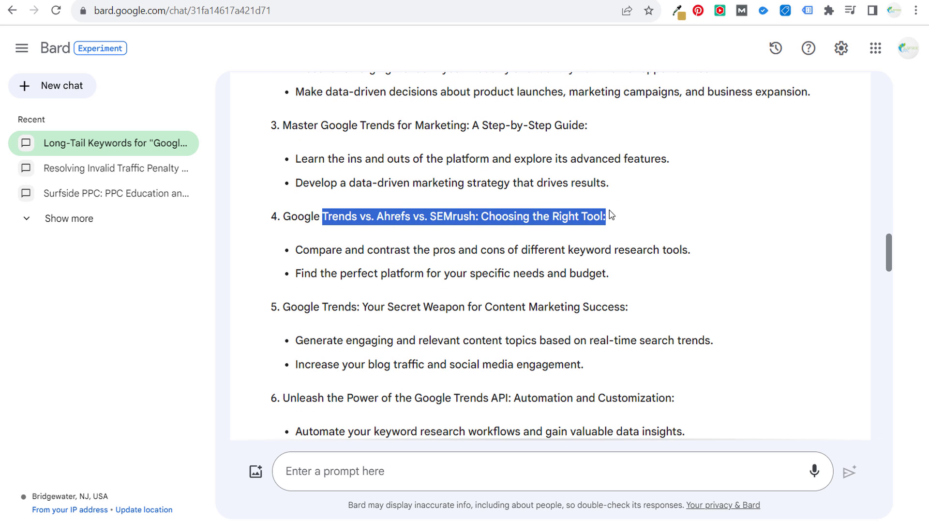
pyautogui.click(433, 213)
pyautogui.scroll(-1, 416, 218)
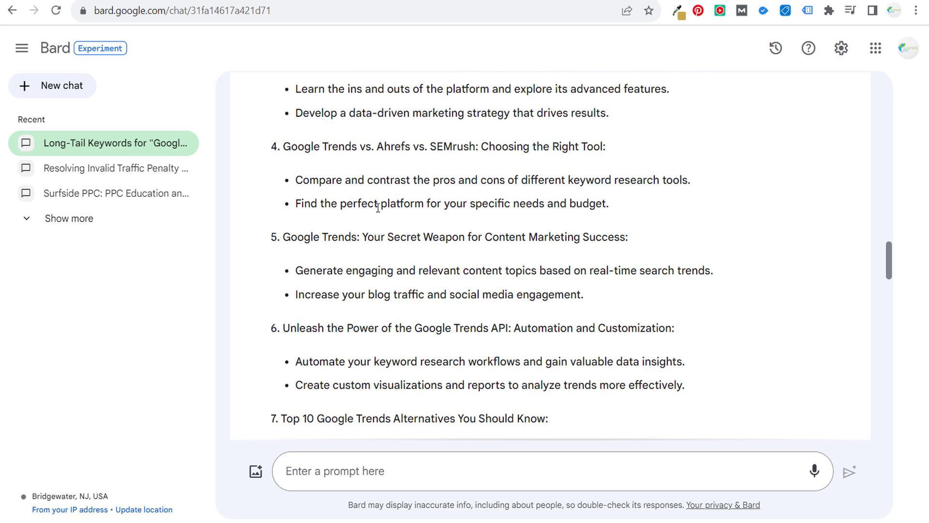
pyautogui.moveTo(335, 146); pyautogui.dragTo(601, 145)
pyautogui.click(625, 154)
# Read blog topics 5 to 7 on content marketing, the Google Trends API, and Google Trends alternatives, highlighting the key phrases.
pyautogui.moveTo(250, 242); pyautogui.dragTo(656, 242)
pyautogui.click(612, 249)
pyautogui.moveTo(285, 241); pyautogui.dragTo(358, 237)
pyautogui.moveTo(472, 238); pyautogui.dragTo(557, 238)
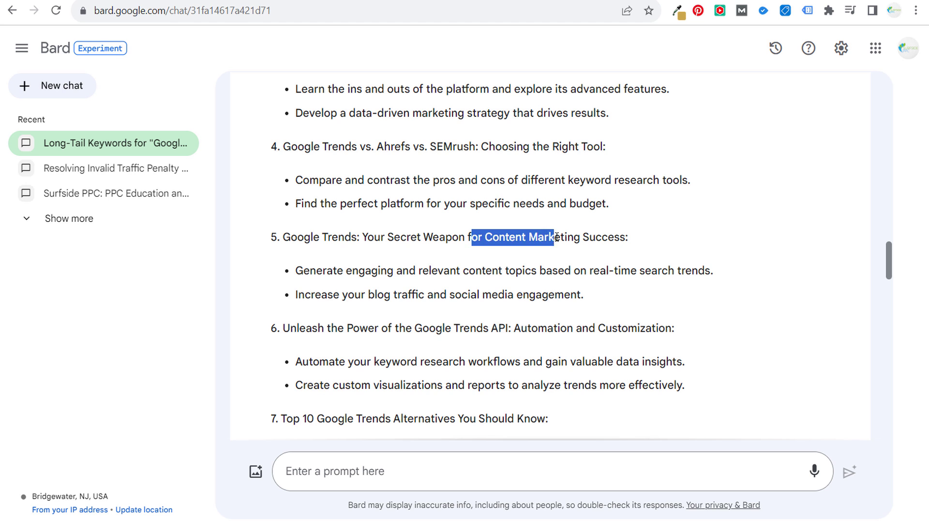
pyautogui.click(466, 310)
pyautogui.moveTo(415, 329); pyautogui.dragTo(517, 323)
pyautogui.scroll(-2, 489, 312)
pyautogui.scroll(-2, 489, 312)
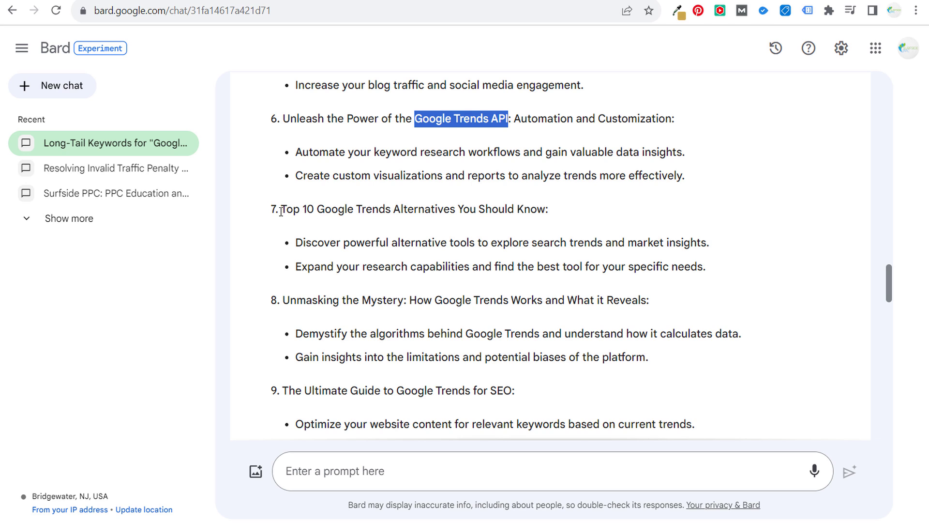
pyautogui.moveTo(281, 211); pyautogui.dragTo(421, 209)
pyautogui.click(439, 209)
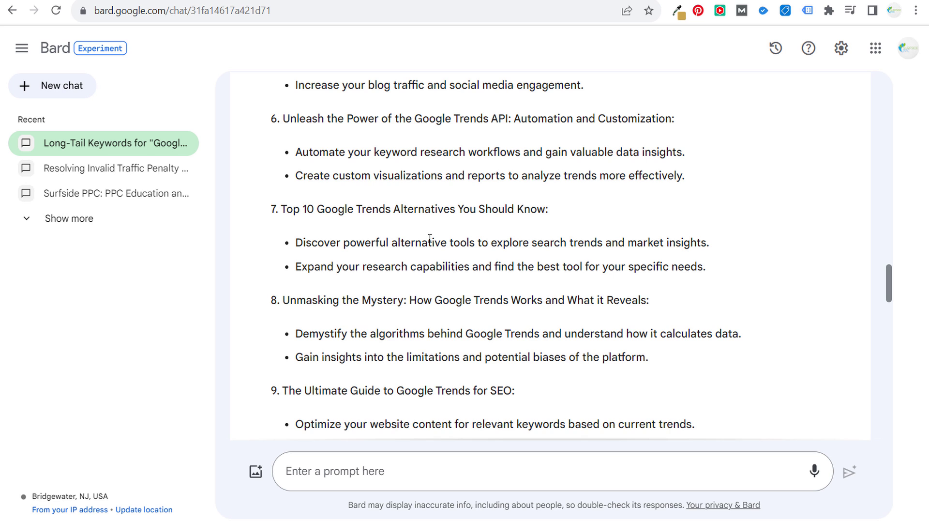
# Examine blog topics 8 to 12, highlighting the SEO, YouTube, Ecommerce, and App Store Optimization headings.
pyautogui.scroll(-3, 423, 234)
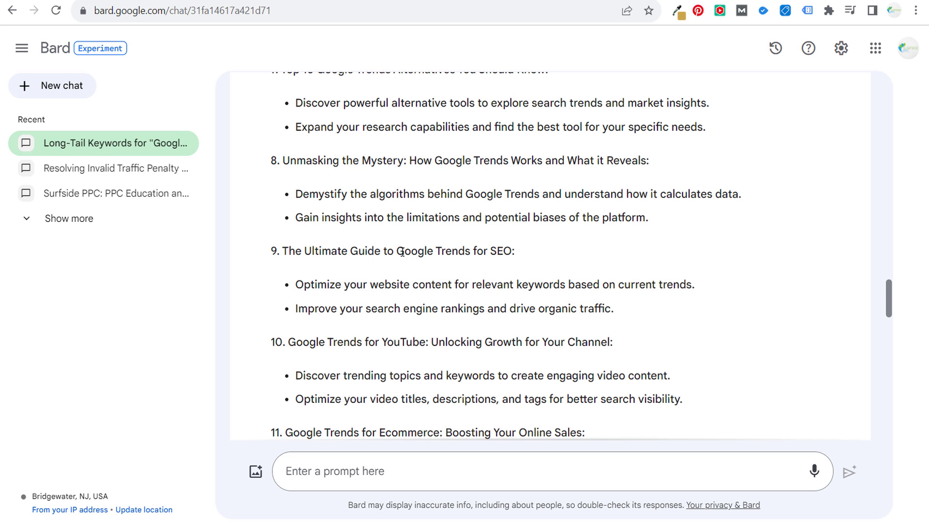
pyautogui.moveTo(401, 252); pyautogui.dragTo(494, 253)
pyautogui.click(494, 252)
pyautogui.scroll(-1, 450, 284)
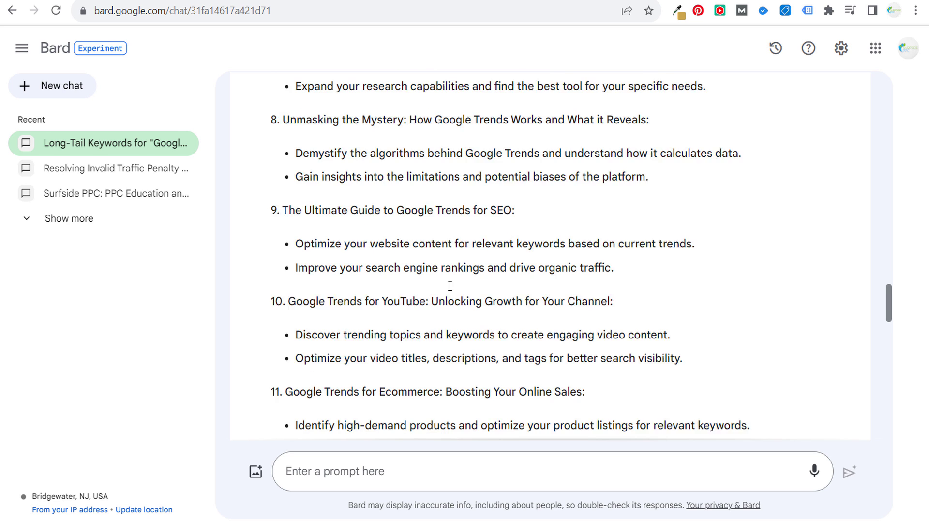
pyautogui.moveTo(288, 272); pyautogui.dragTo(421, 272)
pyautogui.click(421, 272)
pyautogui.scroll(-1, 290, 290)
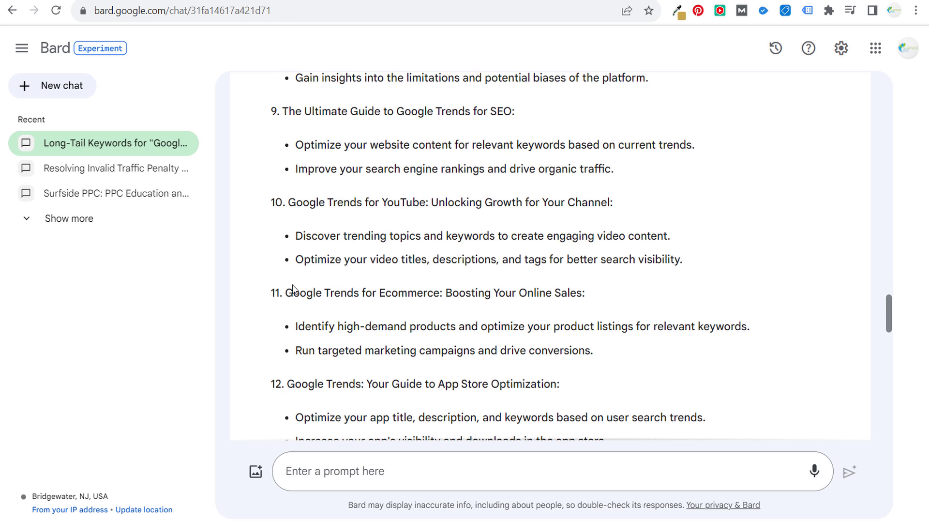
pyautogui.moveTo(285, 293); pyautogui.dragTo(386, 291)
pyautogui.click(386, 290)
pyautogui.scroll(-2, 355, 276)
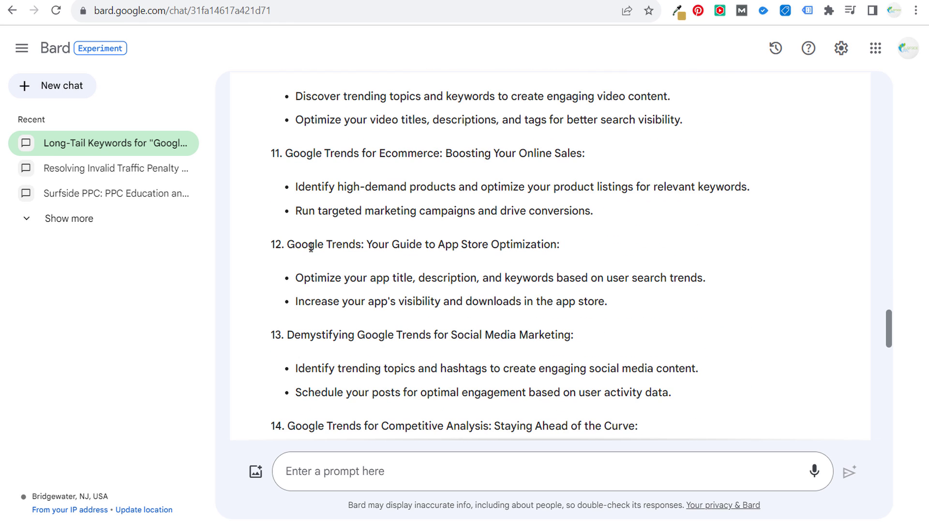
pyautogui.moveTo(298, 247); pyautogui.dragTo(552, 237)
pyautogui.click(552, 237)
# Examine blog topics 13 to 18, highlighting heading phrases from social media marketing to public relations and reputation management.
pyautogui.scroll(-1, 600, 242)
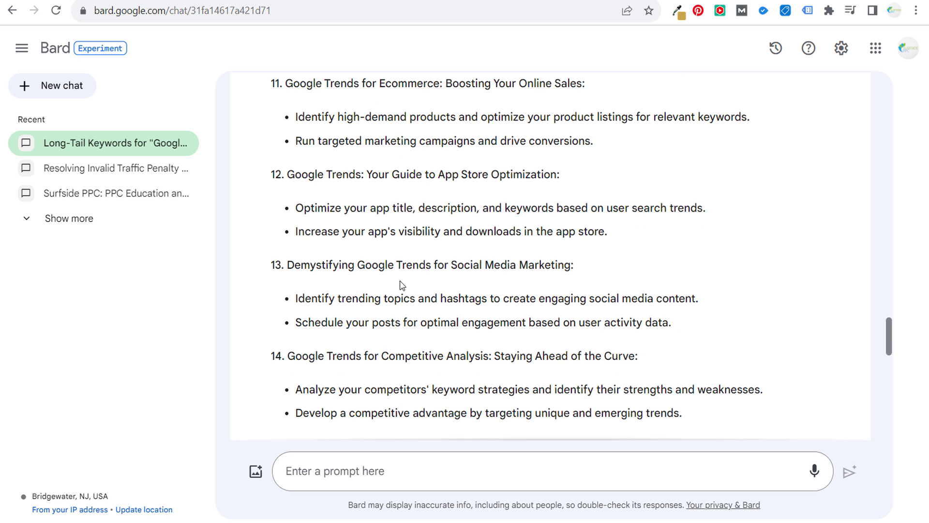
pyautogui.moveTo(309, 269); pyautogui.dragTo(435, 269)
pyautogui.click(472, 267)
pyautogui.scroll(-3, 551, 250)
pyautogui.moveTo(303, 147); pyautogui.dragTo(493, 143)
pyautogui.click(466, 164)
pyautogui.moveTo(316, 237); pyautogui.dragTo(446, 238)
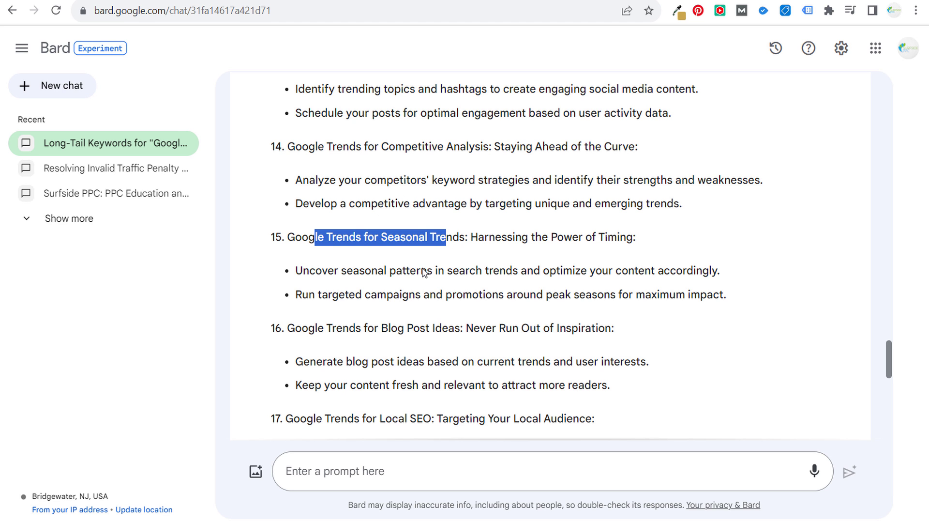
pyautogui.moveTo(301, 328); pyautogui.dragTo(485, 328)
pyautogui.scroll(-5, 532, 324)
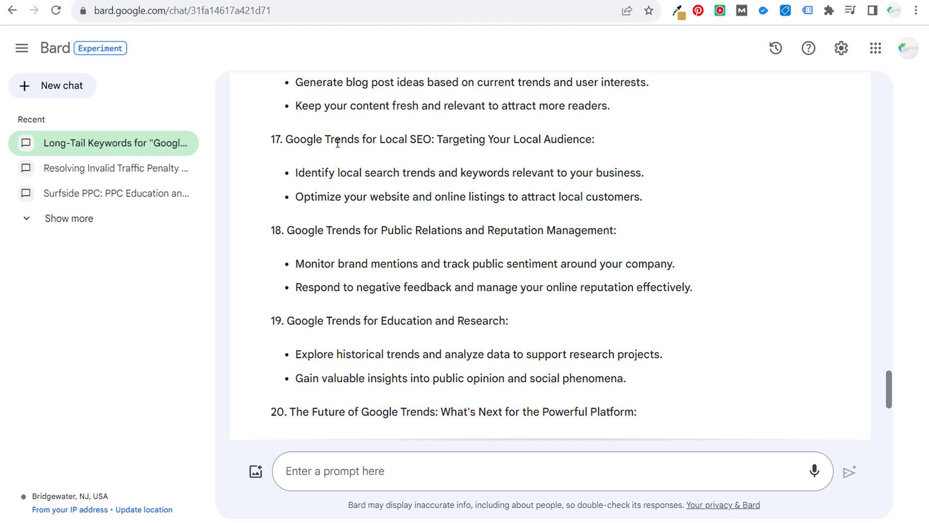
pyautogui.moveTo(338, 144); pyautogui.dragTo(421, 146)
pyautogui.click(421, 146)
pyautogui.moveTo(297, 233); pyautogui.dragTo(618, 230)
pyautogui.click(618, 229)
# Read blog topics 19 and 20 and look over the blog post strategy for ranking high.
pyautogui.scroll(-2, 323, 266)
pyautogui.click(394, 252)
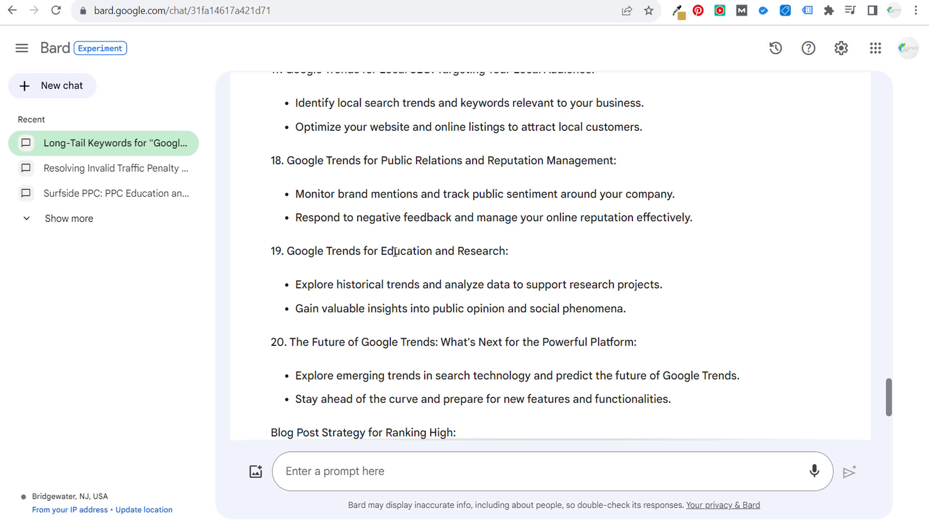
pyautogui.moveTo(324, 262); pyautogui.dragTo(413, 252)
pyautogui.click(326, 252)
pyautogui.scroll(-2, 326, 251)
pyautogui.moveTo(329, 273); pyautogui.dragTo(463, 274)
pyautogui.click(463, 274)
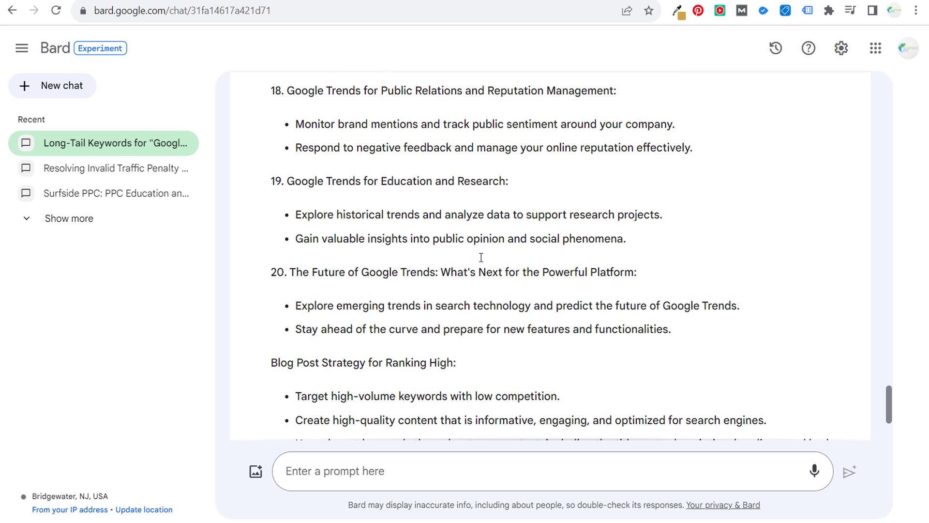
pyautogui.scroll(-4, 632, 204)
# Expand the conversation's first keyword research prompt, copy its full text, and paste it as a new prompt.
pyautogui.scroll(20, 646, 185)
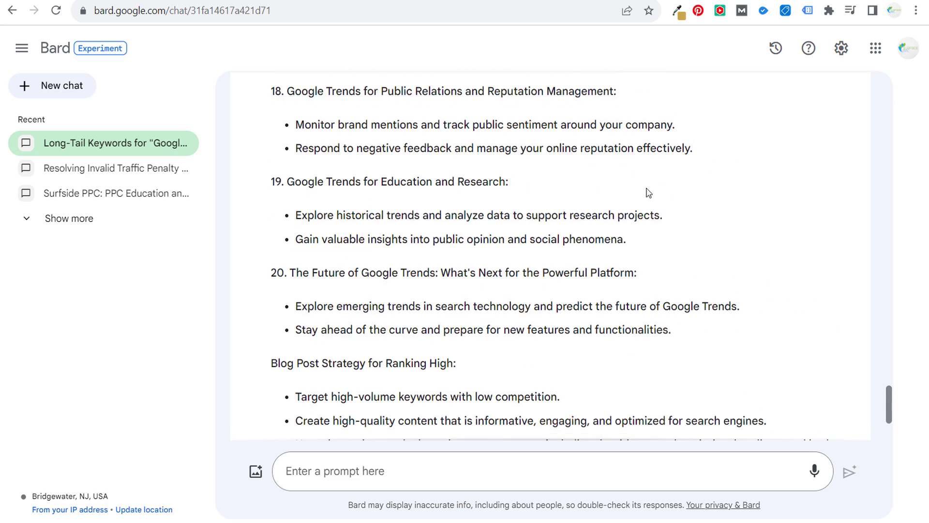
pyautogui.scroll(15, 655, 227)
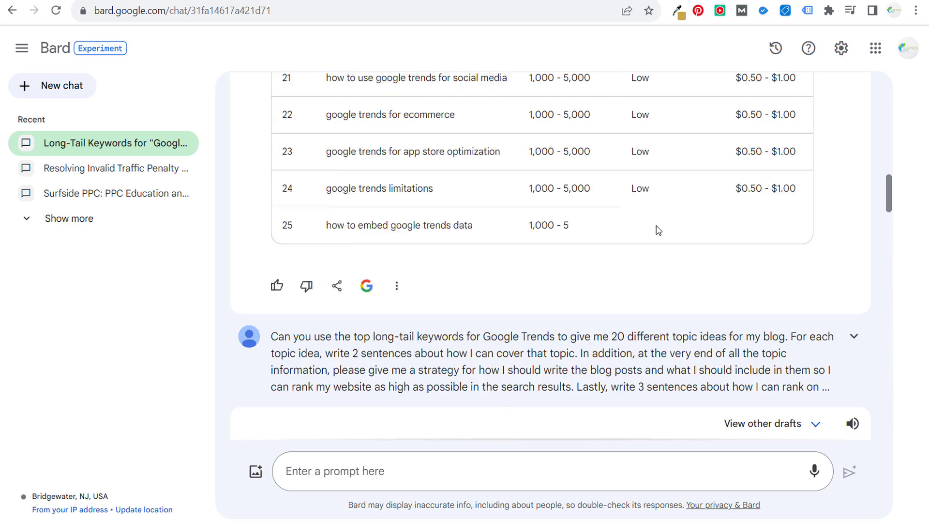
pyautogui.scroll(-15, 637, 267)
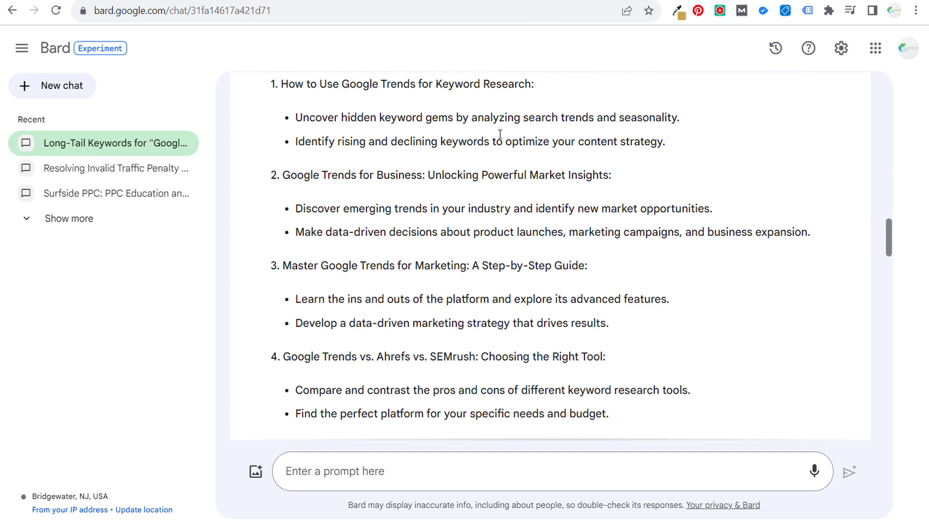
pyautogui.scroll(20, 521, 135)
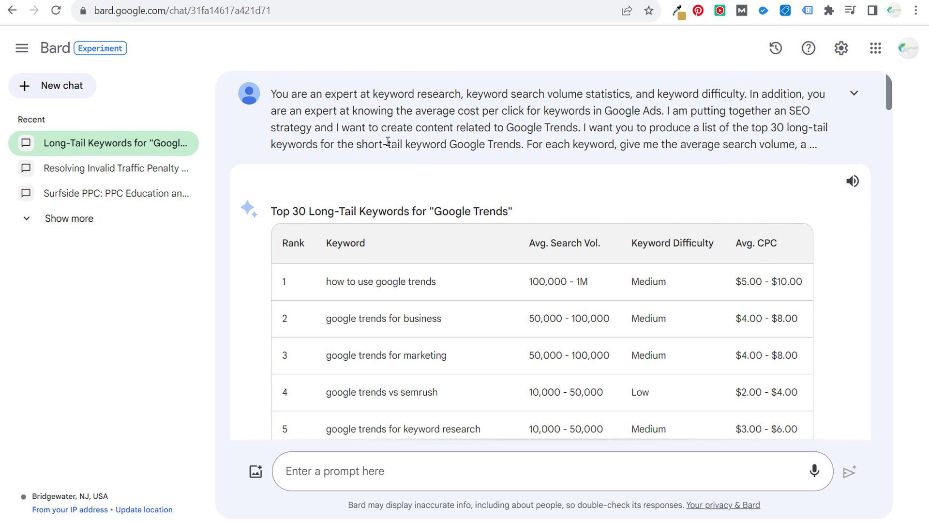
pyautogui.click(854, 92)
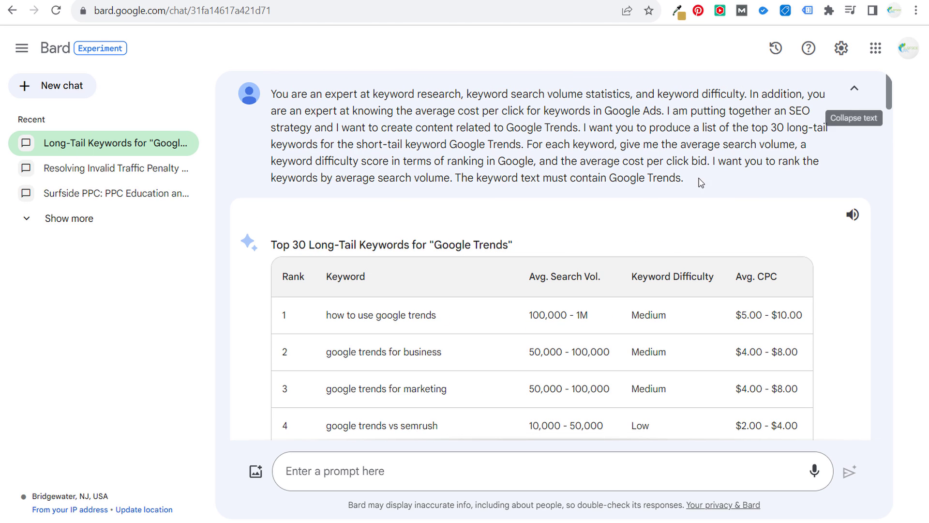
pyautogui.moveTo(693, 179); pyautogui.dragTo(271, 92)
pyautogui.hotkey('ctrl', 'c')
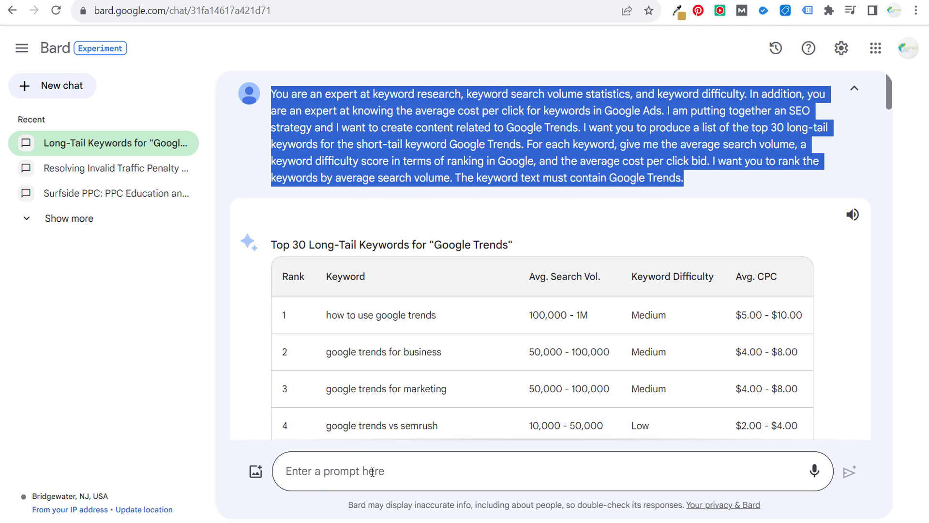
pyautogui.click(371, 470)
pyautogui.hotkey('ctrl', 'v')
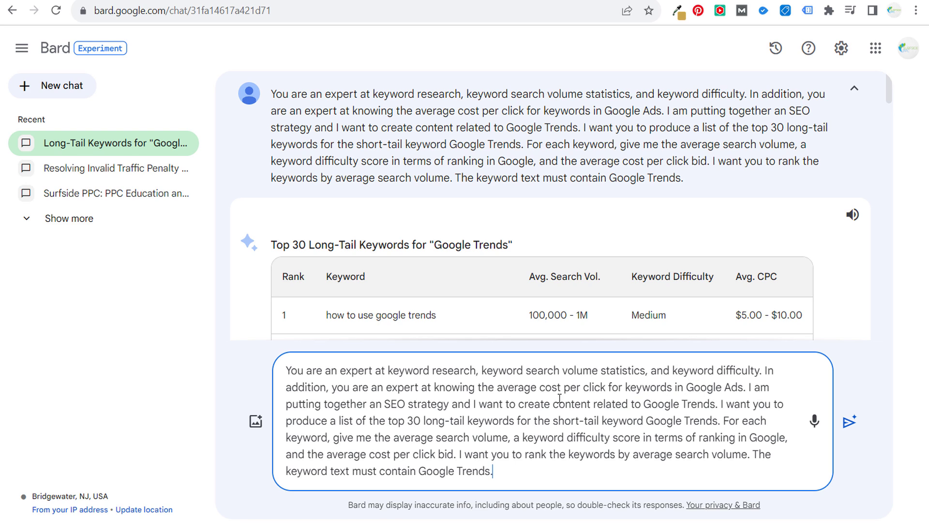
# Replace Google Trends with Dog Food as the content topic and short-tail keyword, and remove the sentence requiring keywords to contain Google Trends.
pyautogui.moveTo(317, 369); pyautogui.dragTo(660, 407)
pyautogui.click(686, 403)
pyautogui.moveTo(461, 383); pyautogui.dragTo(624, 387)
pyautogui.click(656, 387)
pyautogui.moveTo(643, 402); pyautogui.dragTo(714, 397)
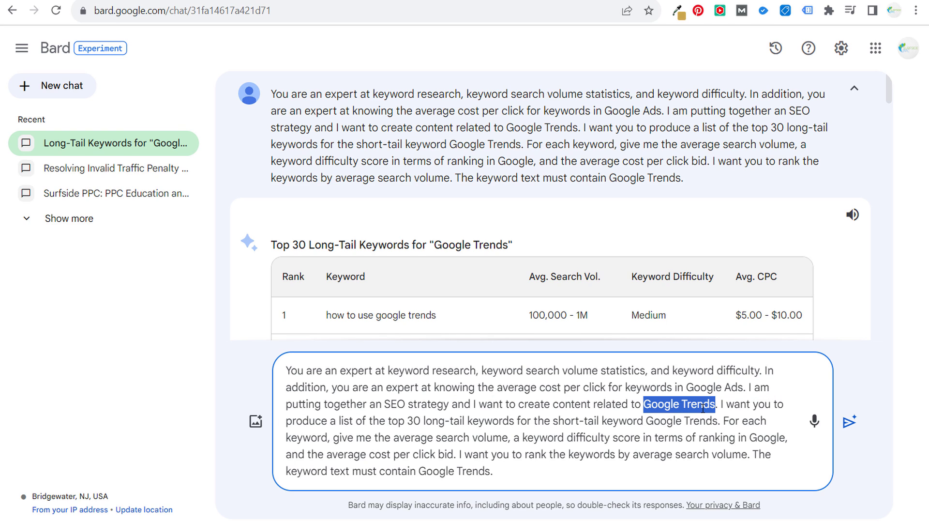
pyautogui.write('Dog F')
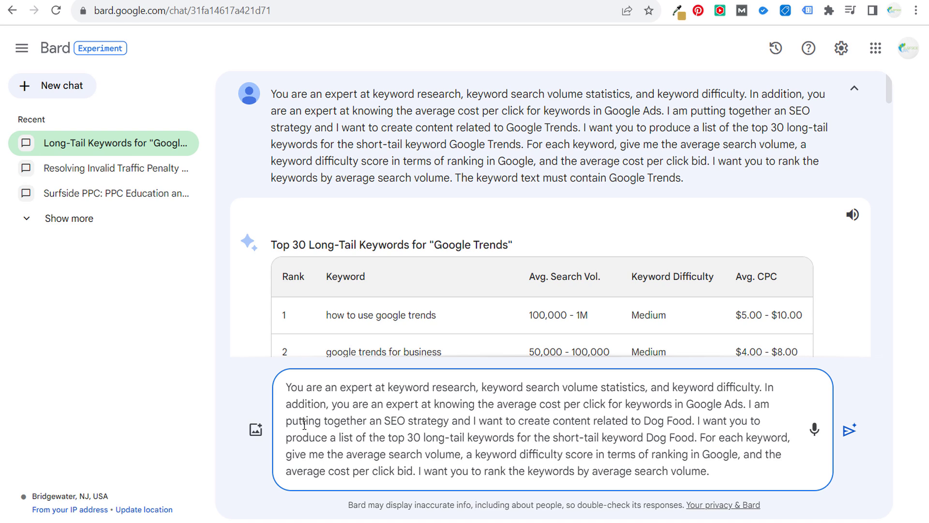
# Reword the request to the top 30 "keywords related to Dog Food in terms of search volume" and submit the prompt.
pyautogui.moveTo(304, 424); pyautogui.dragTo(370, 425)
pyautogui.click(431, 422)
pyautogui.moveTo(423, 437); pyautogui.dragTo(694, 441)
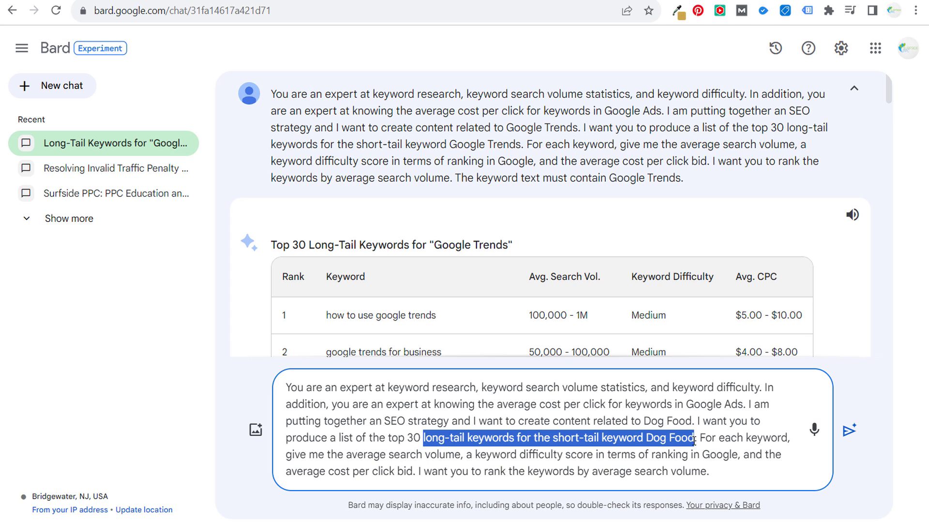
pyautogui.write('keywords related to')
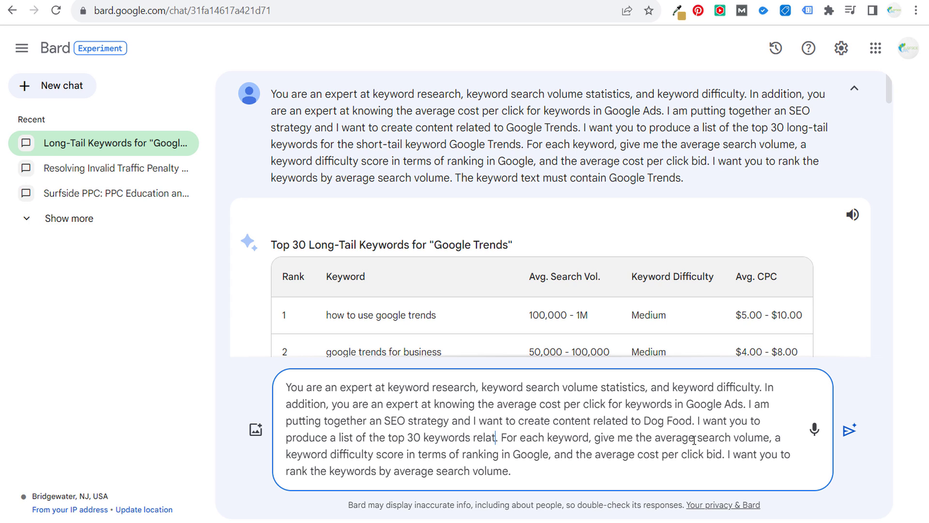
pyautogui.write(' Dog Food in terms ')
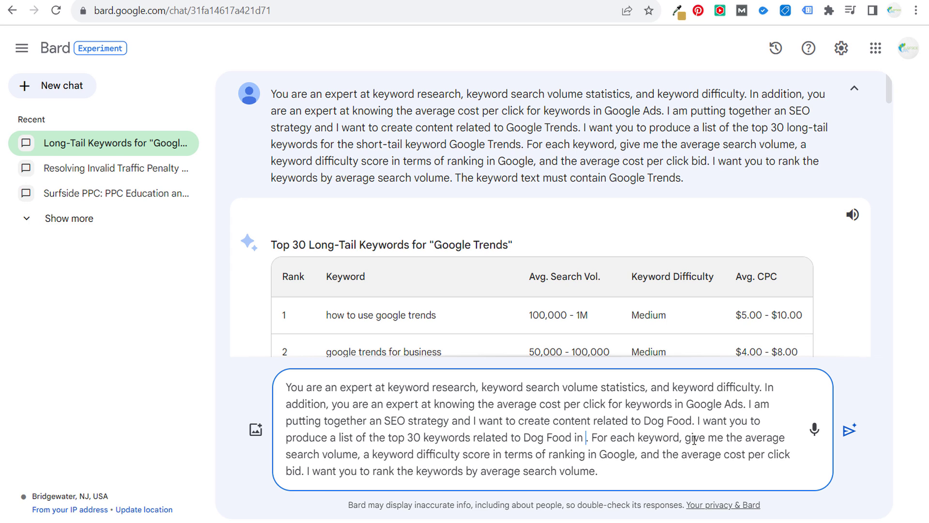
pyautogui.write('of search volume')
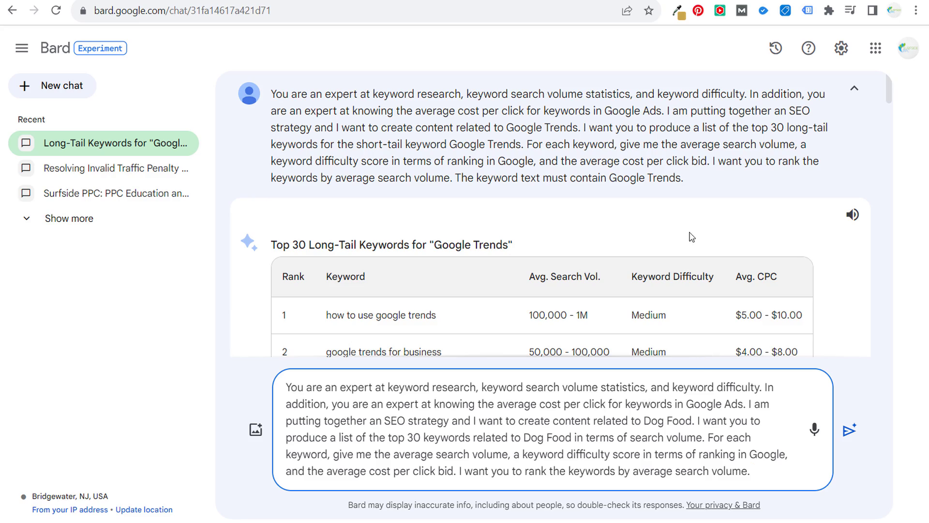
pyautogui.press('Return')
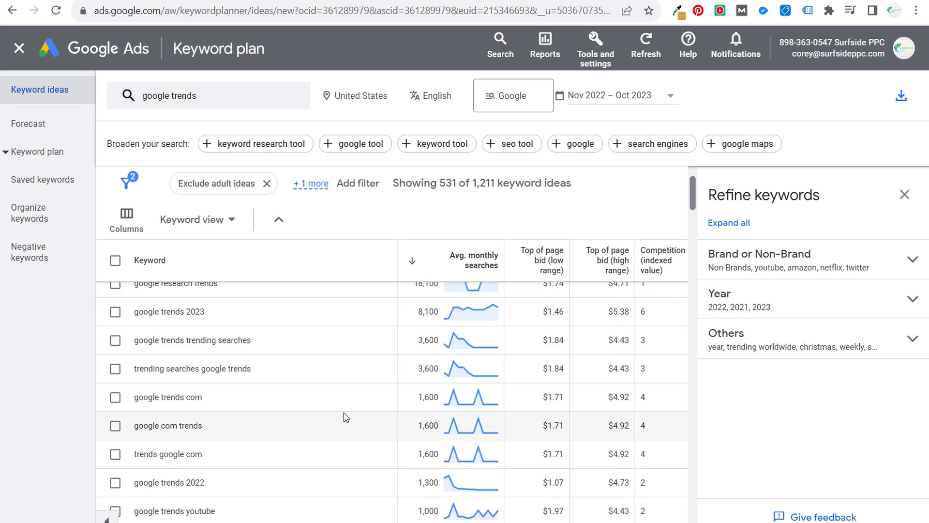
# Read through the google trends keyword ideas, including google shopping trends, and their average monthly searches.
pyautogui.scroll(-3, 339, 414)
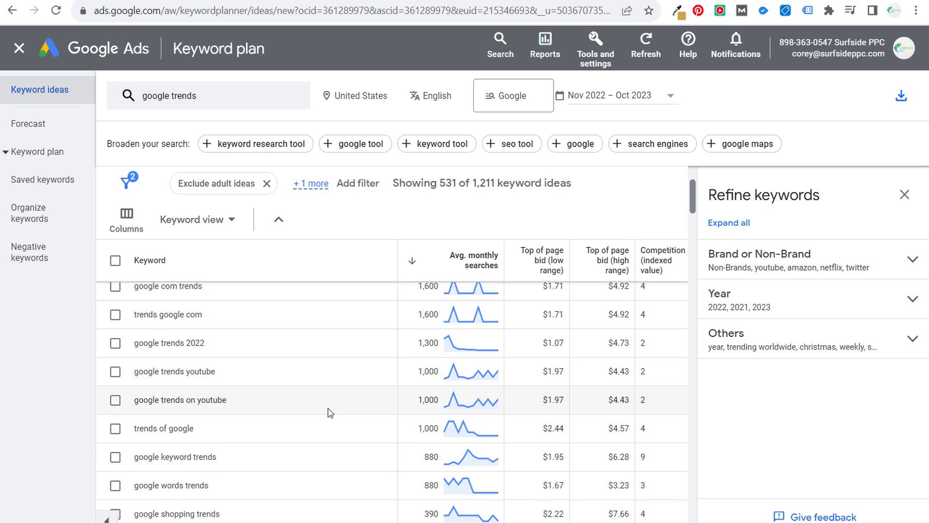
pyautogui.scroll(-2, 329, 418)
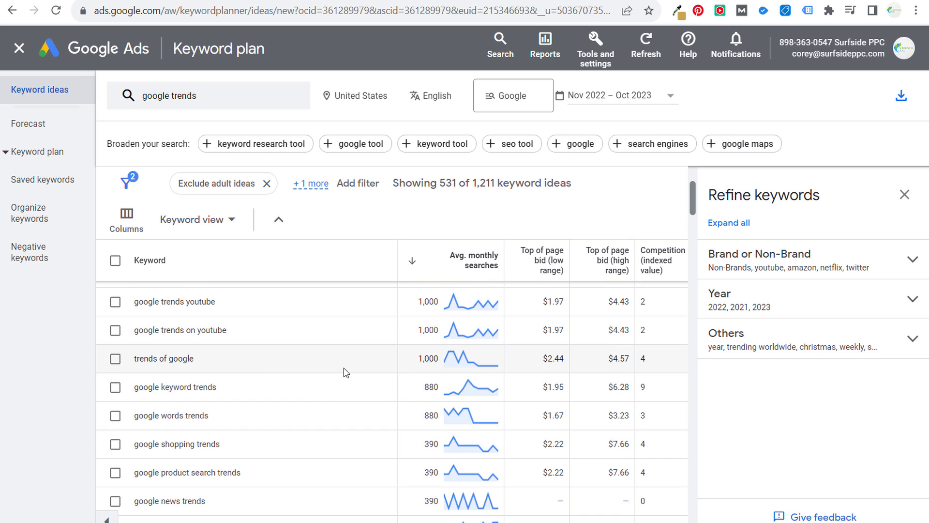
pyautogui.scroll(-2, 346, 373)
pyautogui.moveTo(273, 379); pyautogui.dragTo(135, 376)
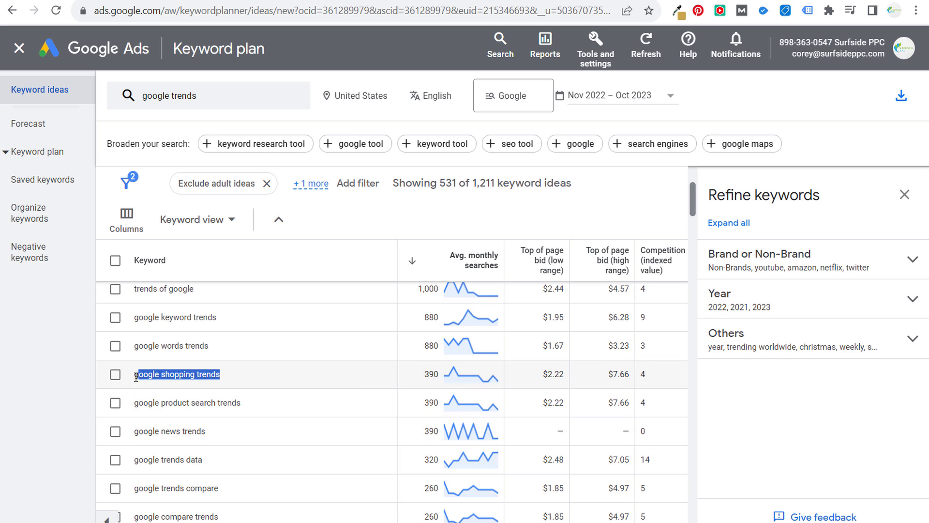
pyautogui.moveTo(265, 402)
pyautogui.mouseDown()
pyautogui.moveTo(149, 413)
pyautogui.moveTo(255, 407)
pyautogui.mouseUp()
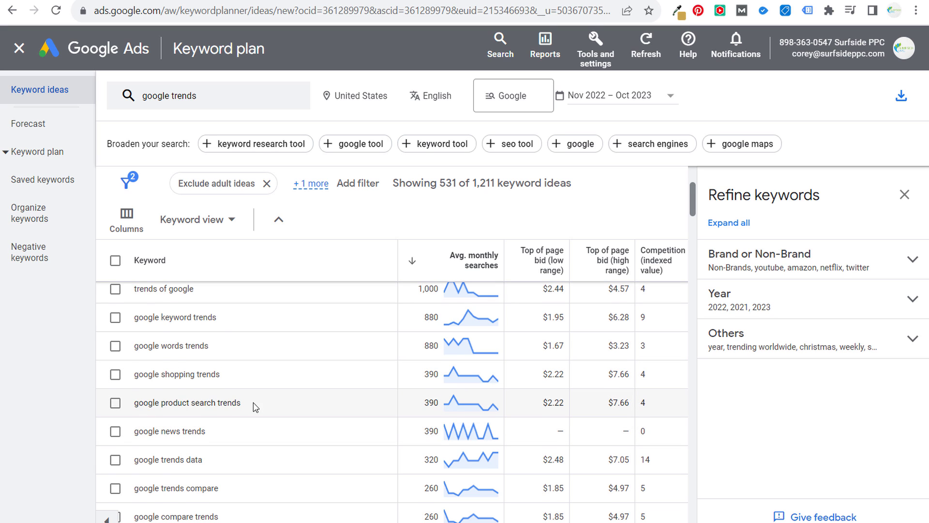
pyautogui.scroll(-2, 460, 301)
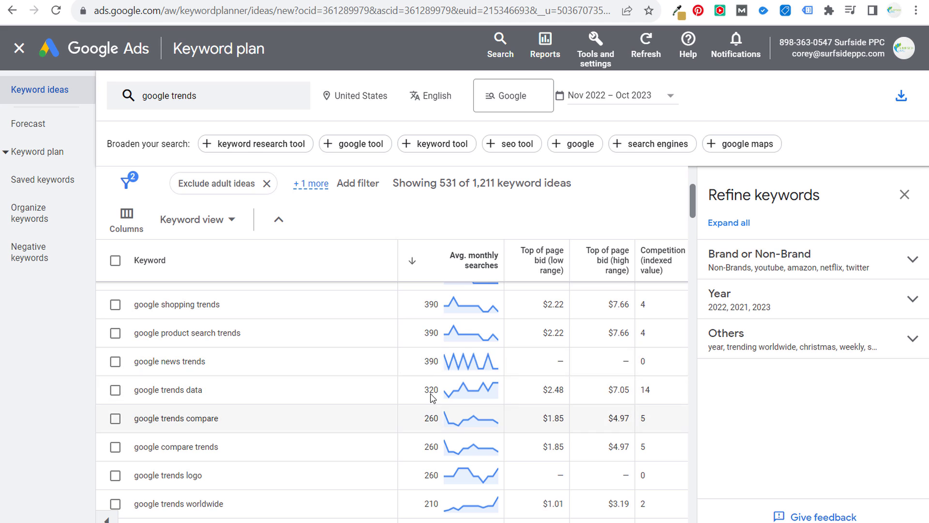
pyautogui.scroll(10, 419, 436)
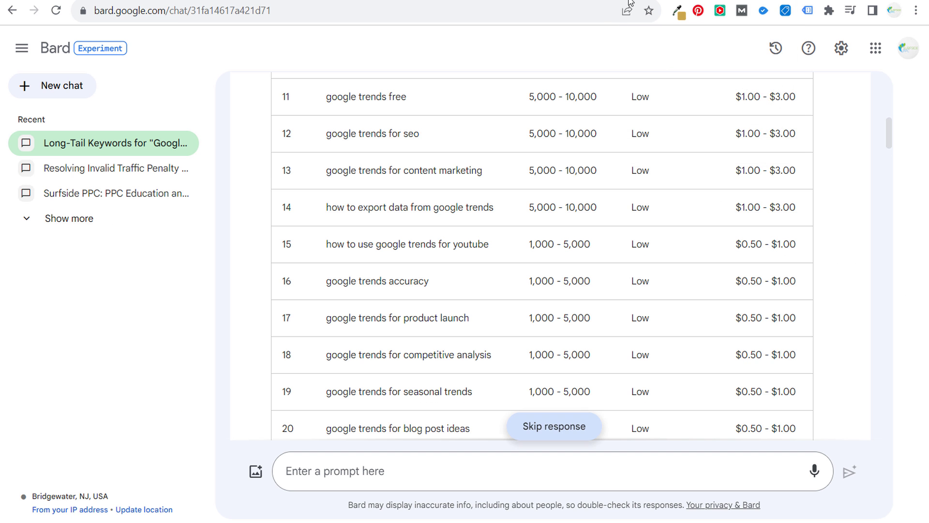
# Switch to Bard and examine the search volumes of the top-ranked keywords, "how to use google trends" and "google trends for business".
pyautogui.scroll(5, 557, 153)
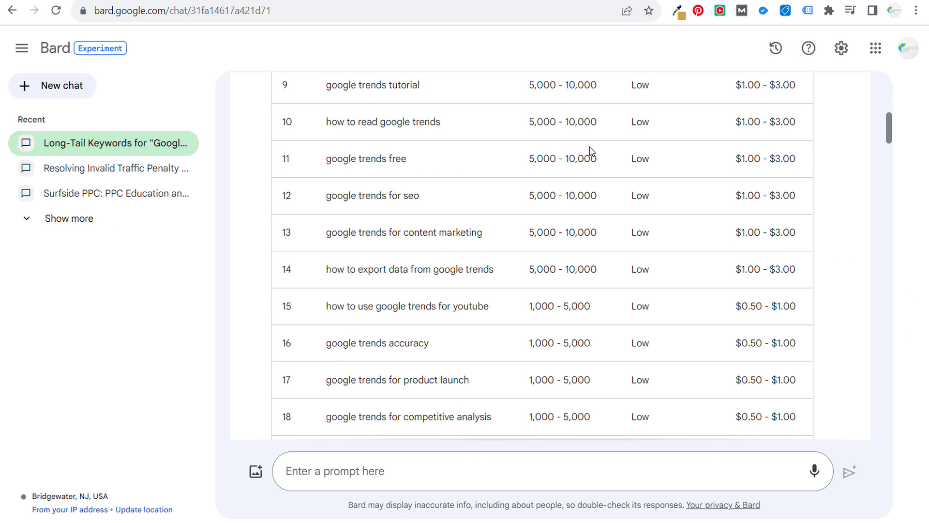
pyautogui.scroll(6, 557, 153)
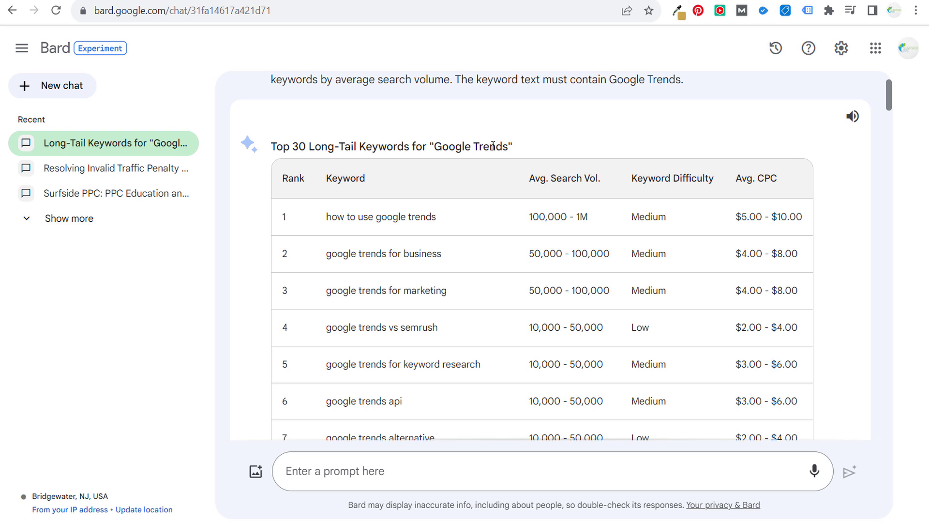
pyautogui.moveTo(299, 148); pyautogui.dragTo(405, 147)
pyautogui.click(450, 145)
pyautogui.moveTo(342, 254); pyautogui.dragTo(496, 257)
pyautogui.click(497, 258)
pyautogui.moveTo(338, 255); pyautogui.dragTo(450, 259)
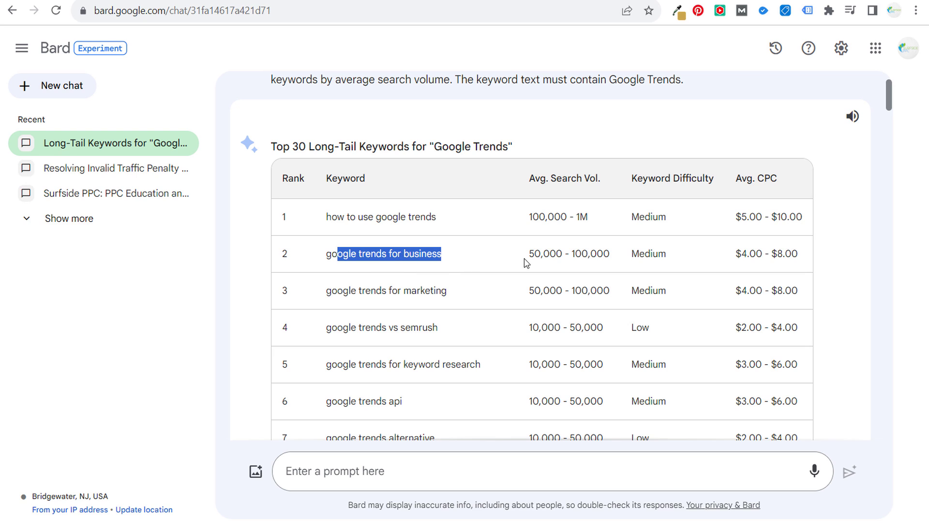
pyautogui.moveTo(529, 260); pyautogui.dragTo(621, 256)
pyautogui.click(574, 249)
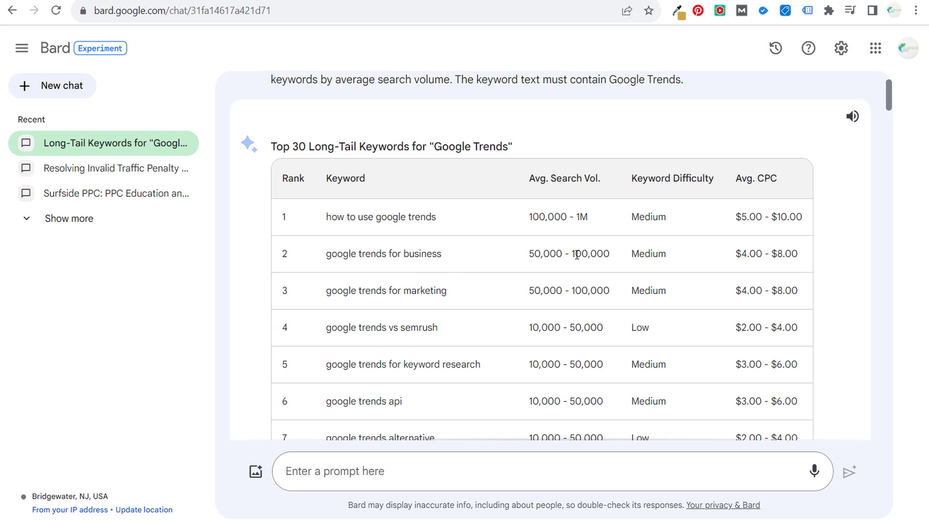
pyautogui.moveTo(316, 217); pyautogui.dragTo(504, 215)
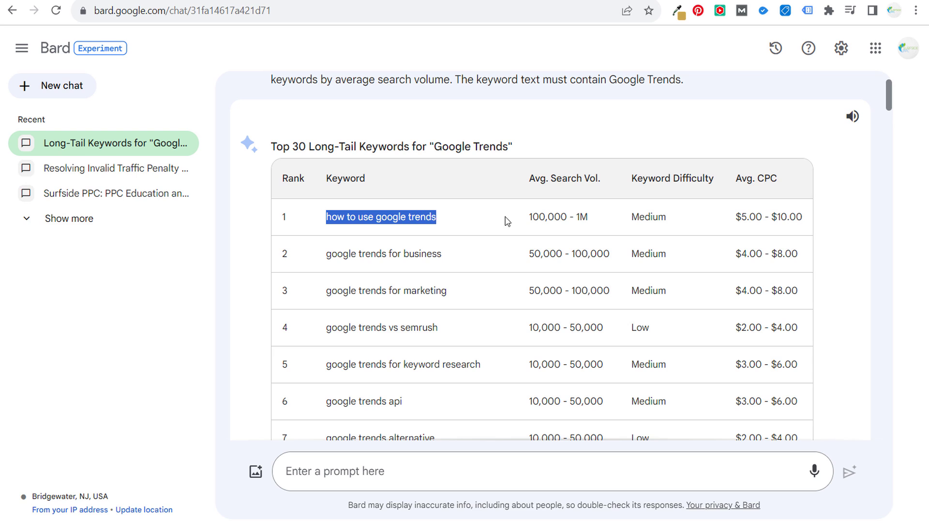
pyautogui.moveTo(426, 217); pyautogui.dragTo(574, 234)
pyautogui.click(766, 216)
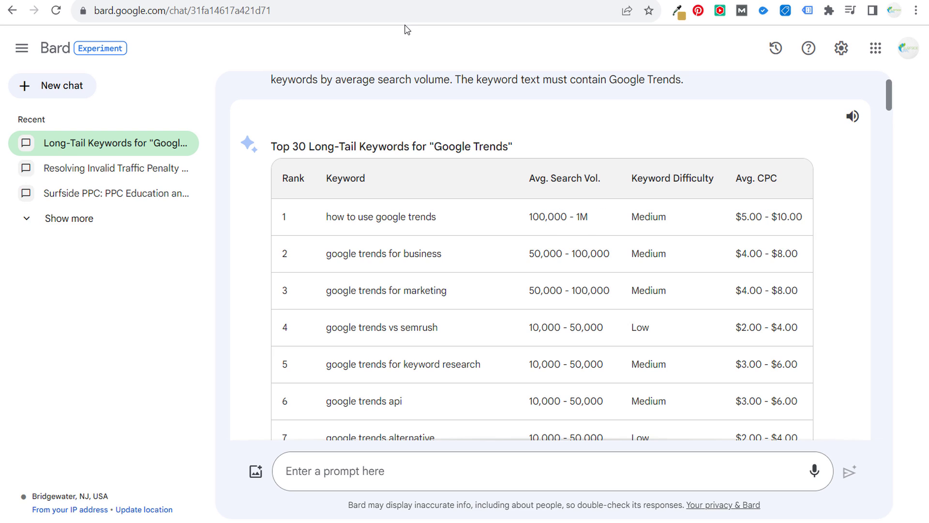
# Switch to Google Ads Keyword Planner and check the google trends keyword ideas' search volumes and the main keyword's low-range bid.
pyautogui.click(398, 1)
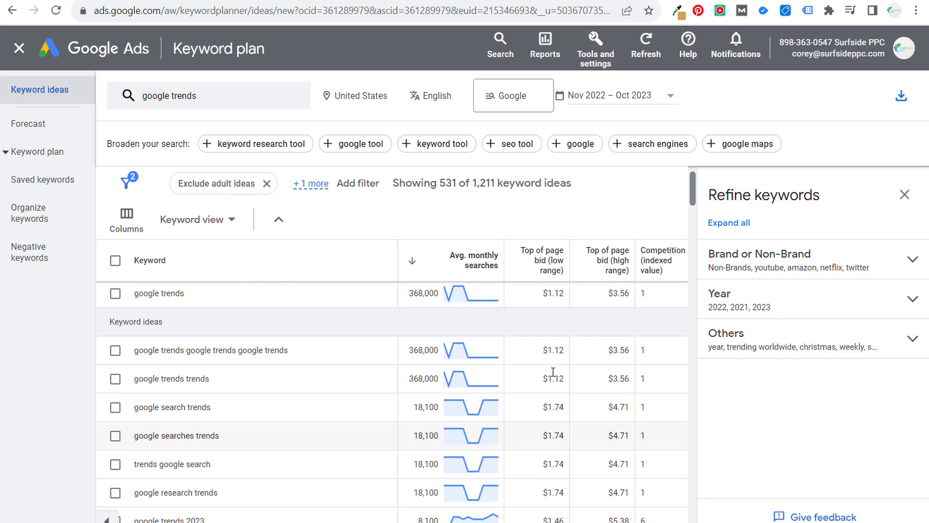
pyautogui.scroll(-9, 554, 372)
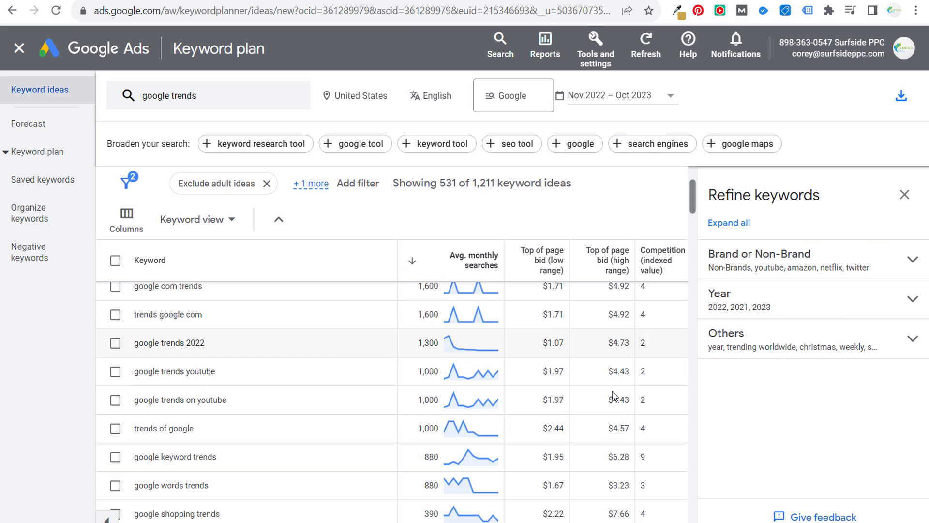
pyautogui.scroll(10, 612, 395)
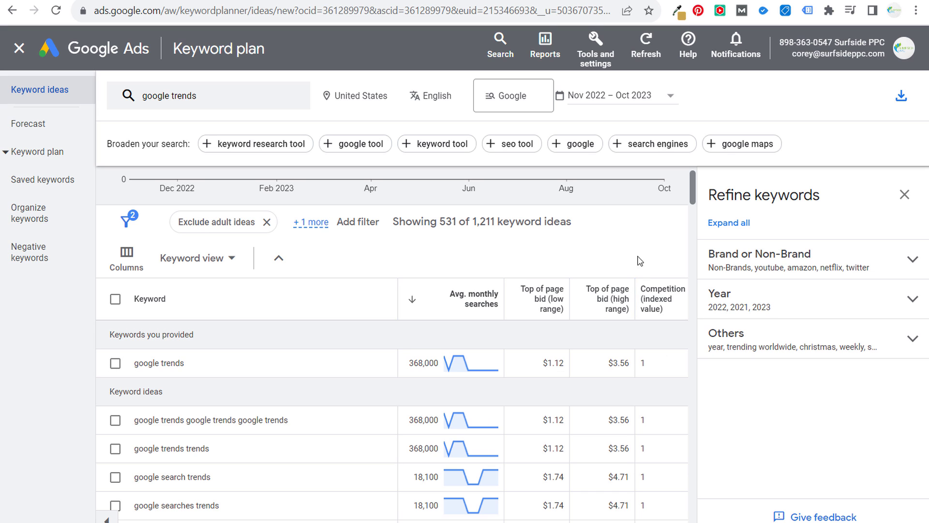
pyautogui.tripleClick(570, 370)
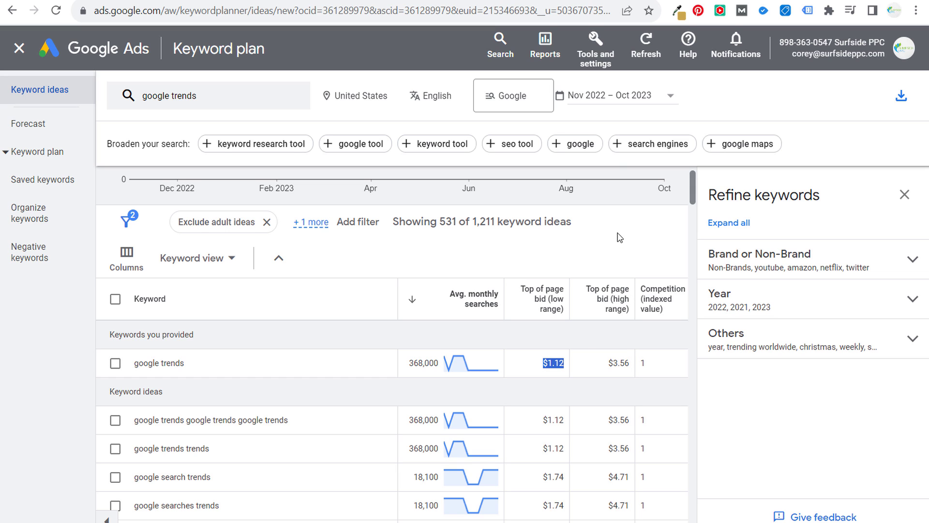
# Return to Bard and compare the top keyword's search volume and average CPC, and read further down the Google Trends keyword list.
pyautogui.click(647, 1)
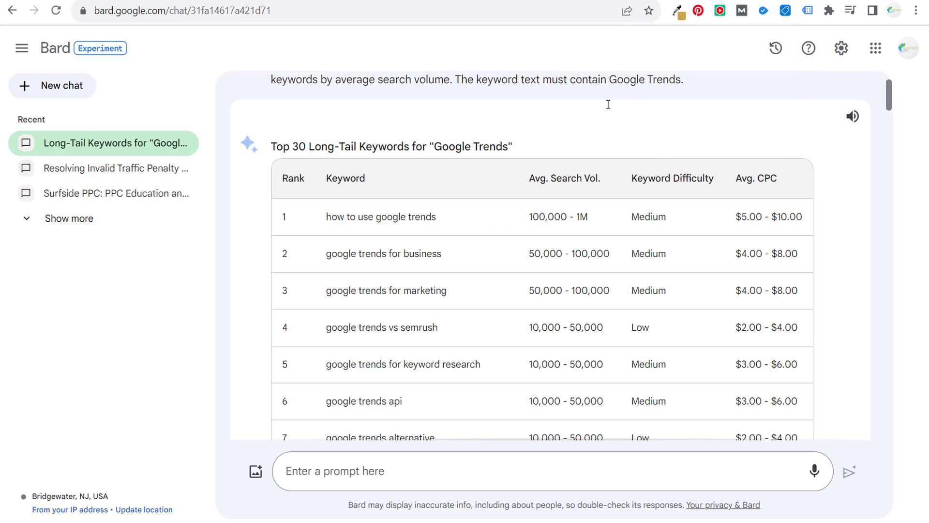
pyautogui.moveTo(506, 219); pyautogui.dragTo(621, 224)
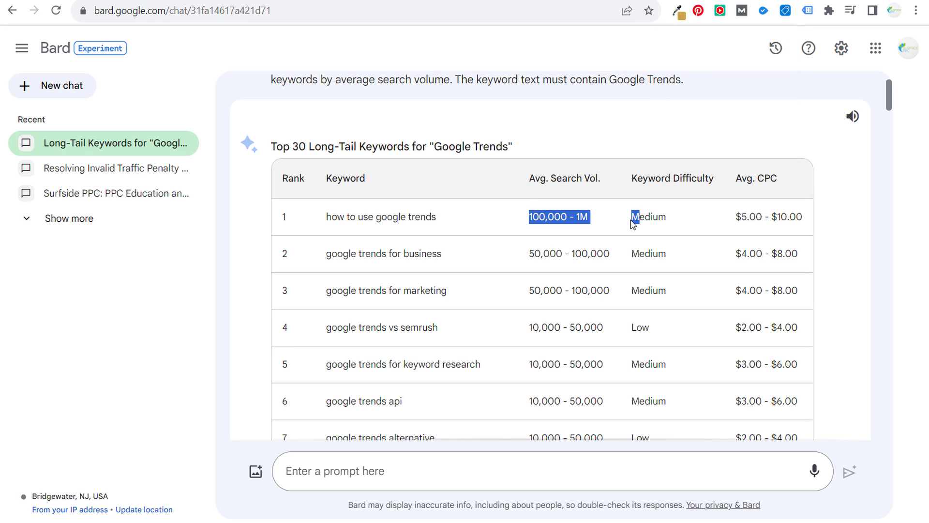
pyautogui.click(633, 224)
pyautogui.moveTo(737, 224); pyautogui.dragTo(794, 221)
pyautogui.click(777, 253)
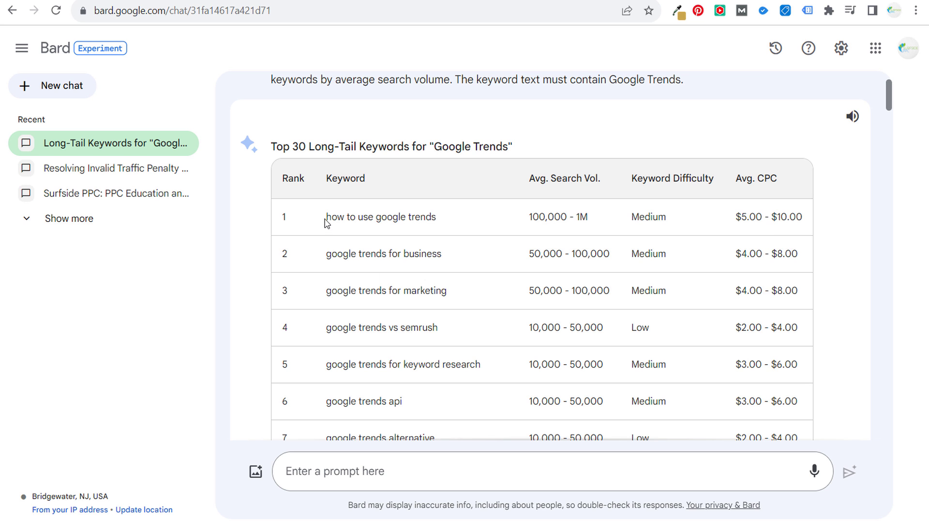
pyautogui.moveTo(325, 222); pyautogui.dragTo(458, 339)
pyautogui.click(458, 339)
pyautogui.scroll(-6, 457, 334)
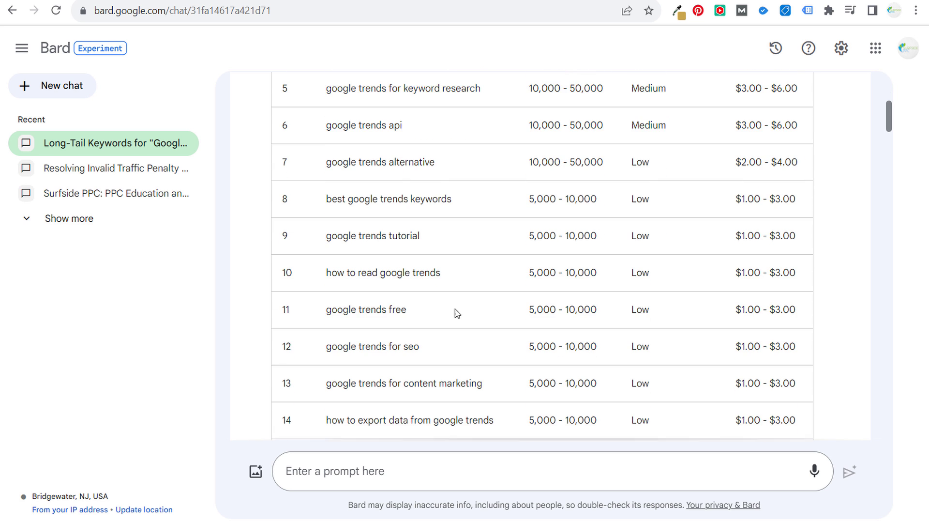
pyautogui.scroll(-3, 458, 309)
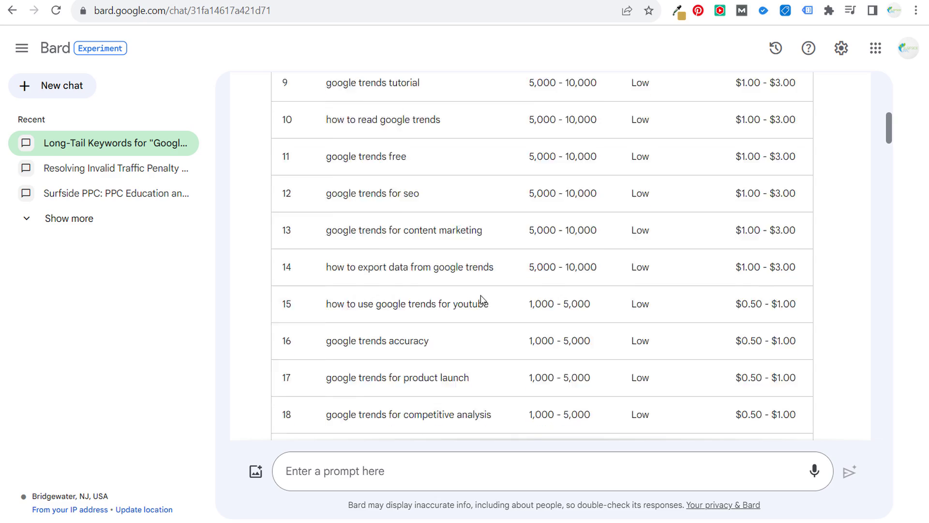
# Go to the Top 30 Dog Food Keywords table further along the conversation and skim it from first to last row.
pyautogui.scroll(-12, 482, 300)
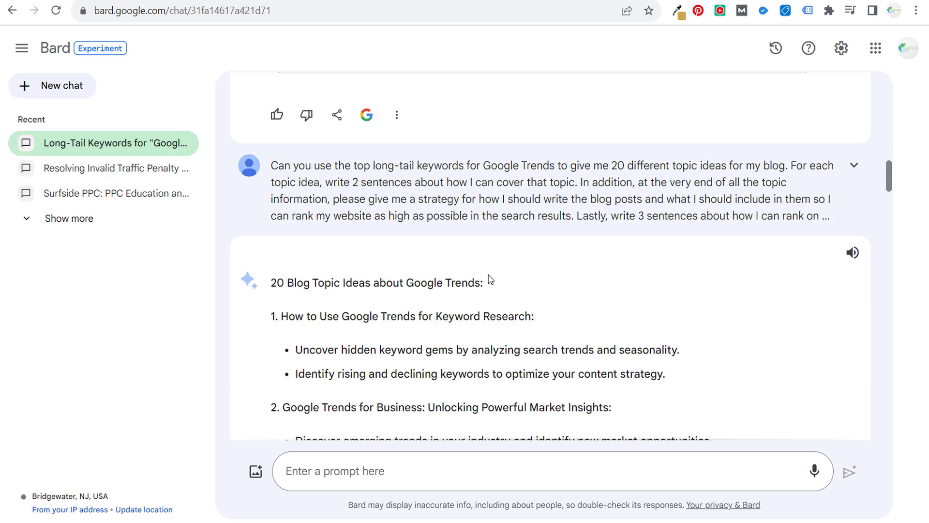
pyautogui.scroll(-20, 490, 279)
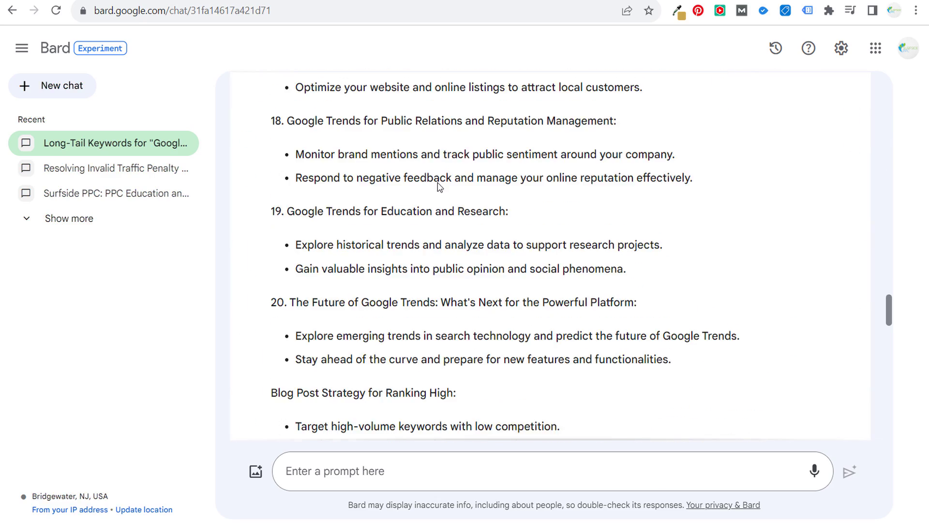
pyautogui.scroll(-9, 439, 188)
pyautogui.scroll(-4, 476, 196)
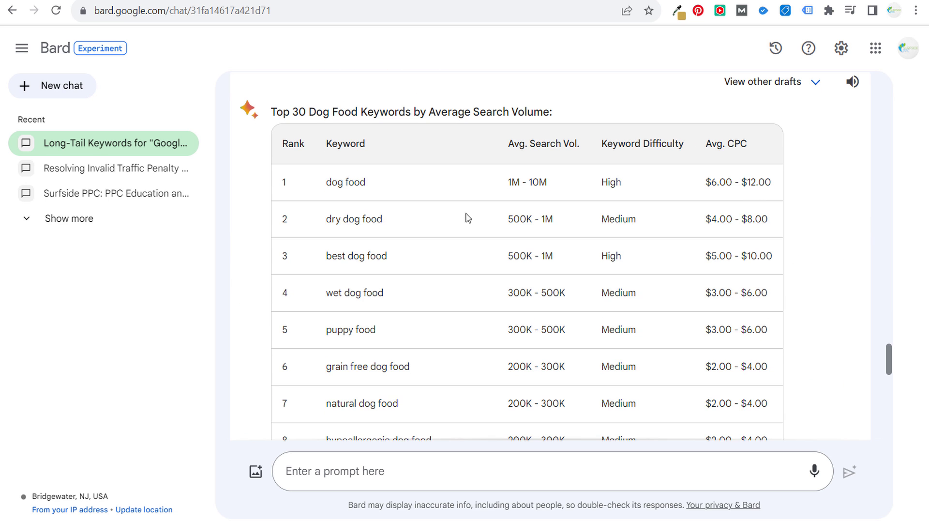
pyautogui.moveTo(299, 117); pyautogui.dragTo(400, 114)
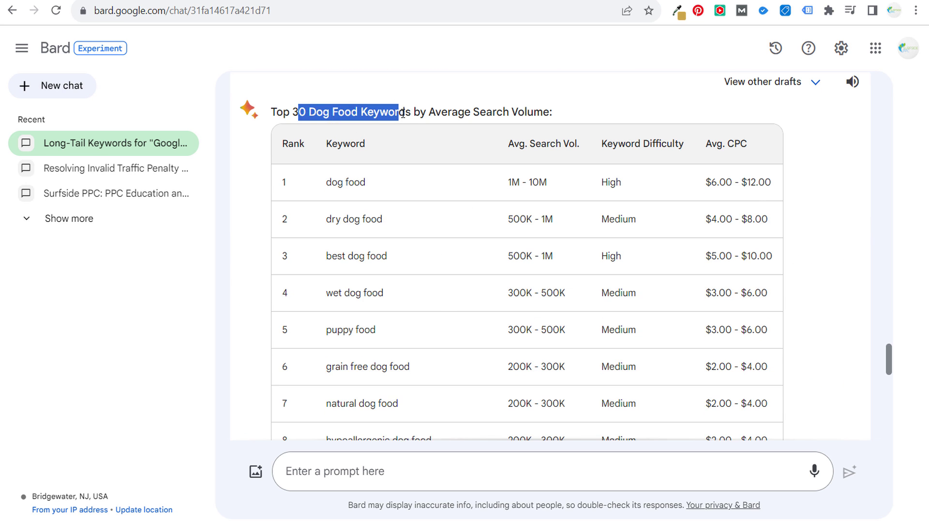
pyautogui.click(414, 114)
pyautogui.scroll(-15, 463, 203)
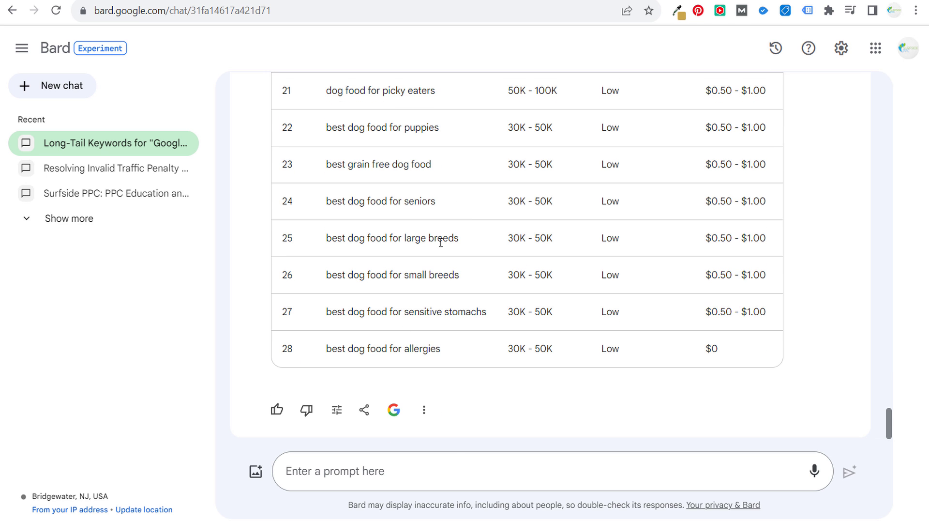
pyautogui.scroll(15, 441, 242)
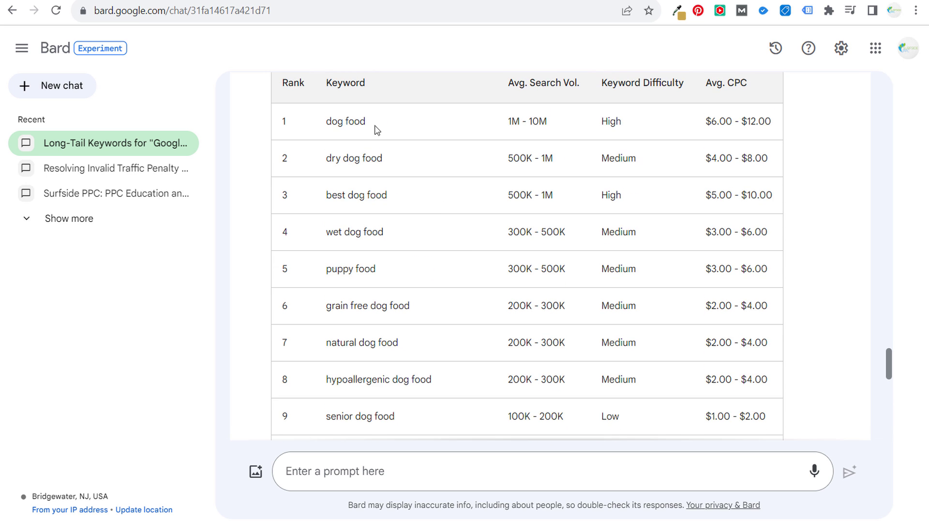
# Read the Dog Food keywords row by row, from grain free and small breed dog food to the end of the table.
pyautogui.scroll(-1, 426, 202)
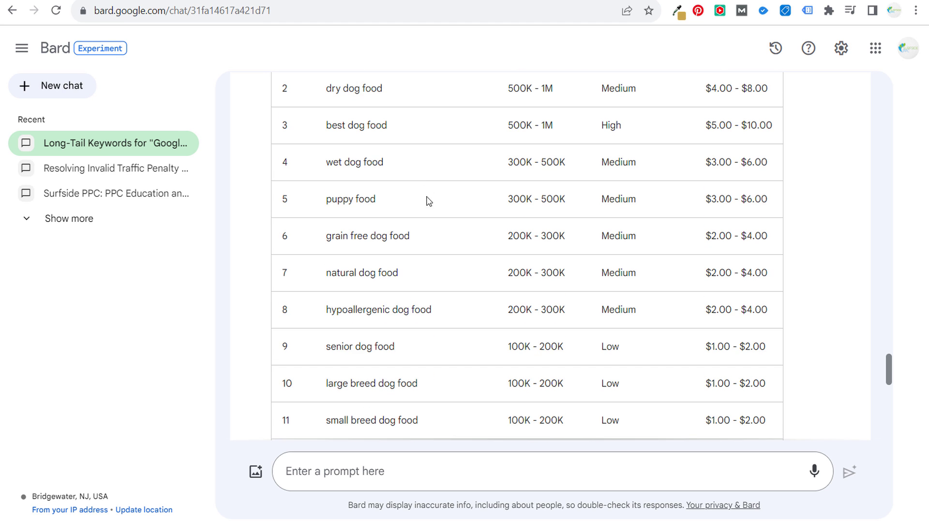
pyautogui.scroll(-1, 368, 153)
pyautogui.moveTo(358, 167); pyautogui.dragTo(399, 168)
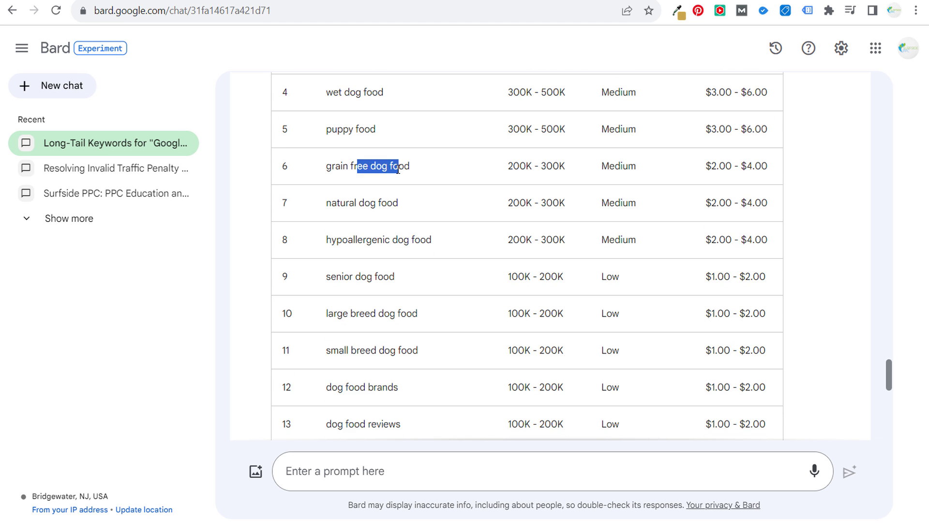
pyautogui.click(400, 169)
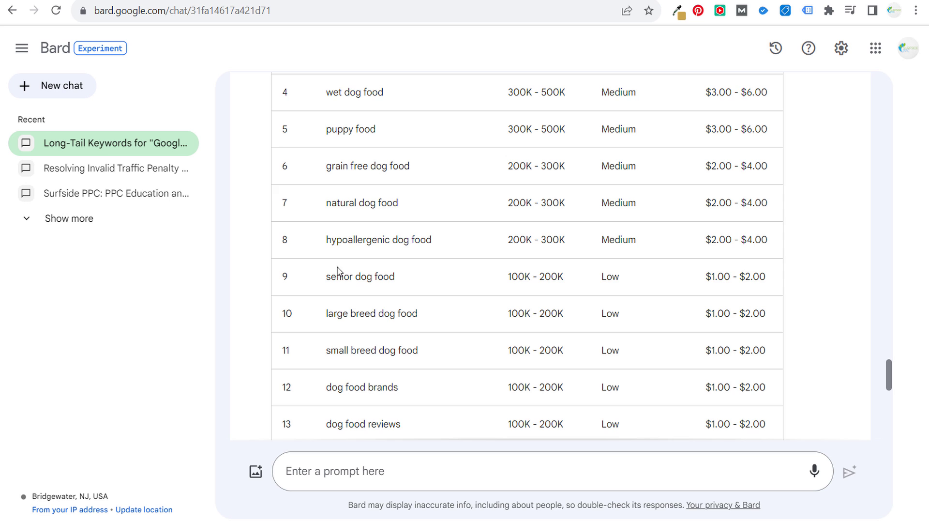
pyautogui.scroll(-3, 434, 260)
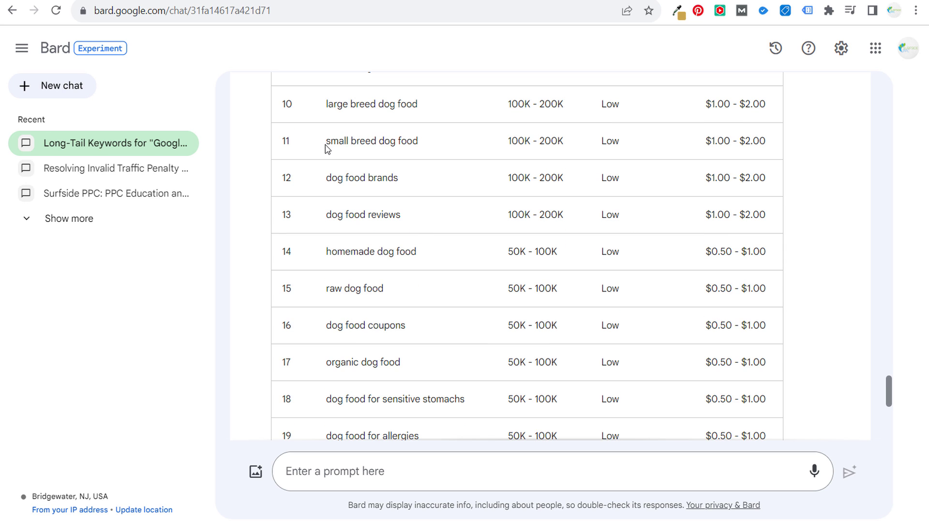
pyautogui.moveTo(325, 144); pyautogui.dragTo(462, 154)
pyautogui.click(461, 162)
pyautogui.scroll(-2, 434, 207)
pyautogui.scroll(-4, 428, 171)
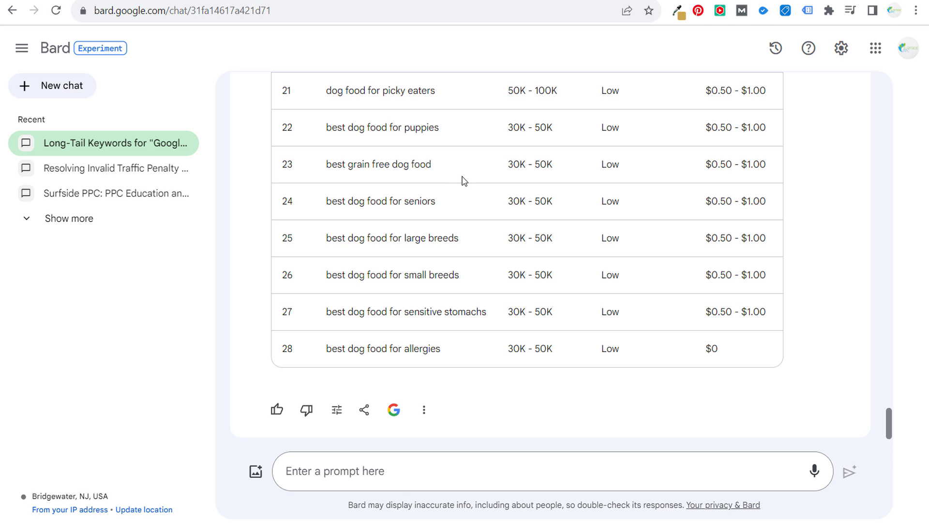
# Ask Bard: "Using the most popular keywords based on search volume, can you suggest 30 google ads keywords I can target with my blog posts.".
pyautogui.click(397, 481)
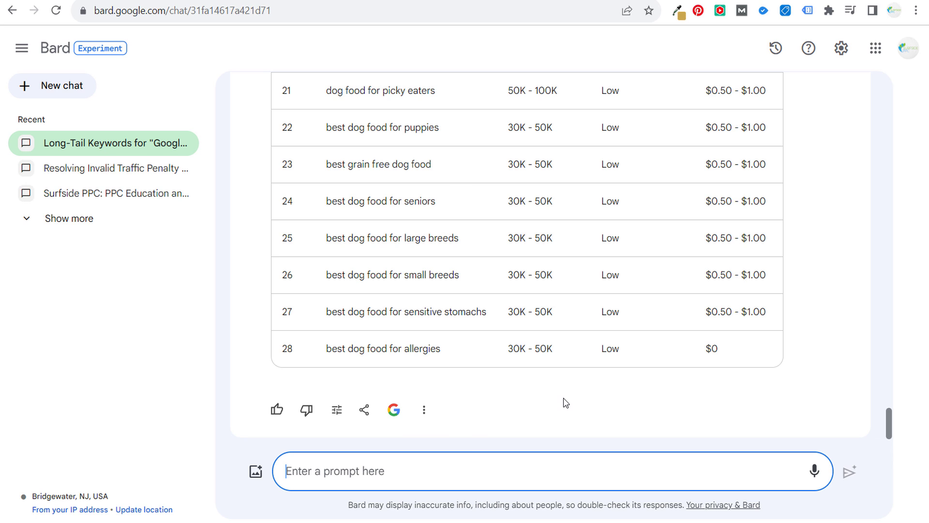
pyautogui.write('Using ')
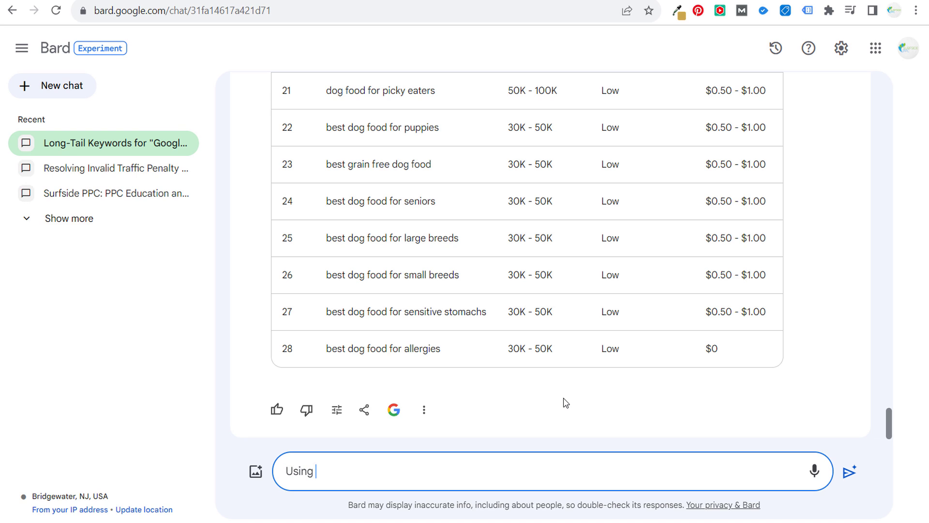
pyautogui.write('the most popular k')
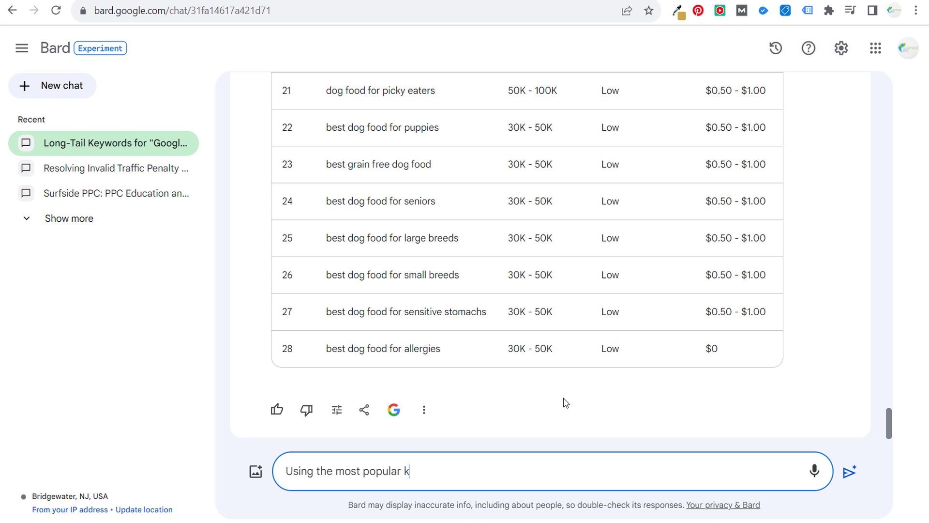
pyautogui.write('eywords based on search vol')
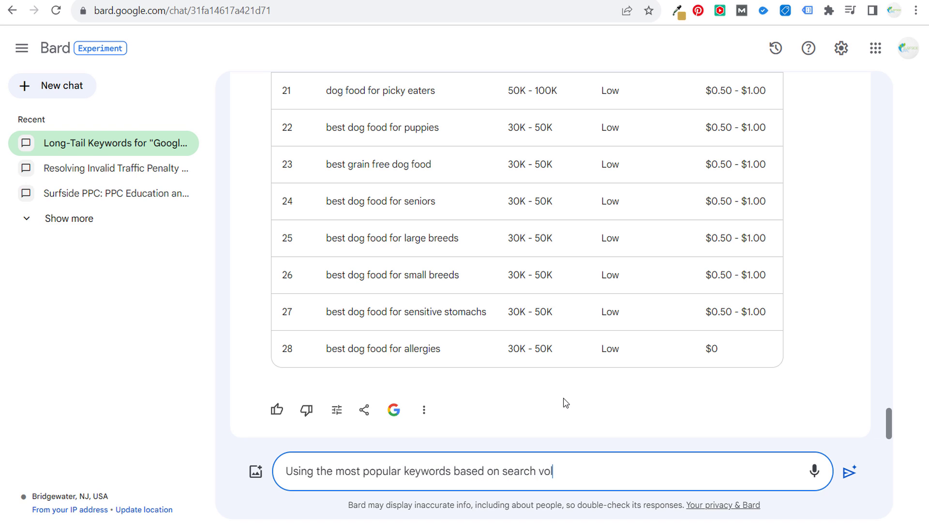
pyautogui.write('ume, can you sugge')
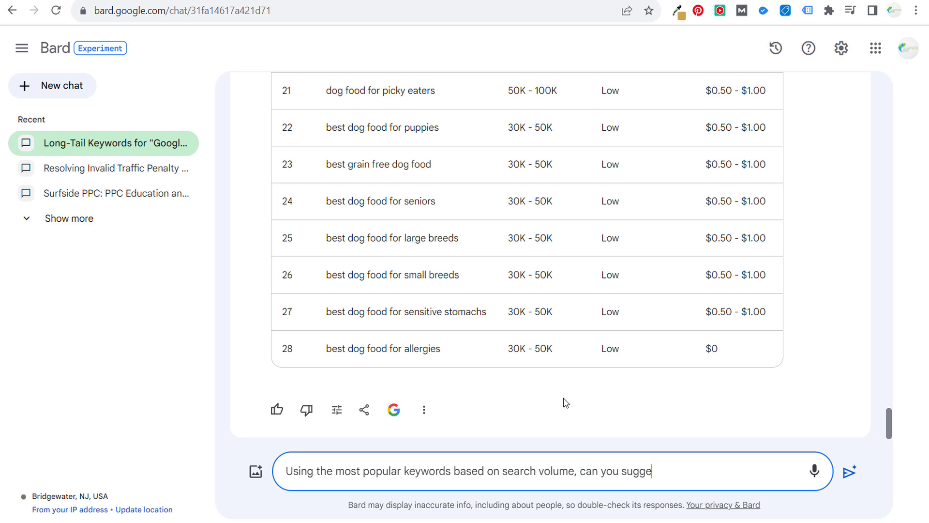
pyautogui.write('st 30 google ads keywords I can ta')
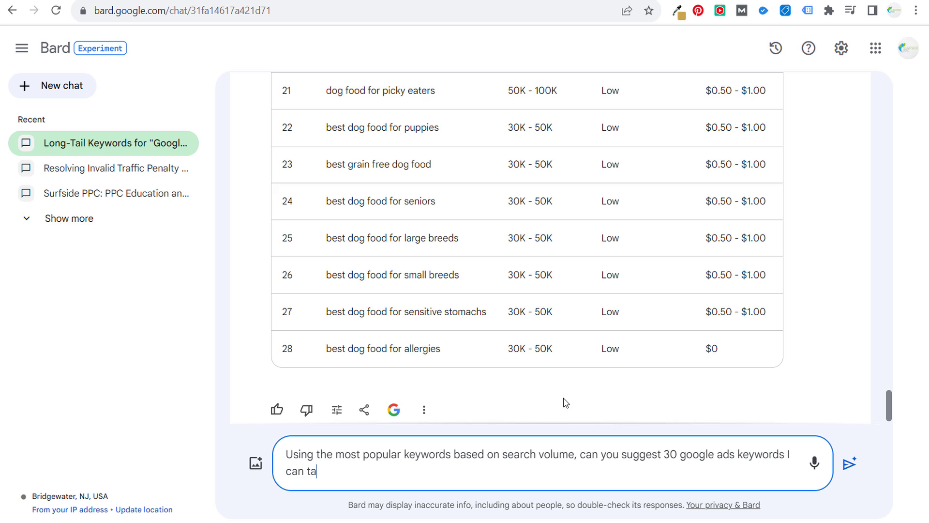
pyautogui.write('rget with my blog p')
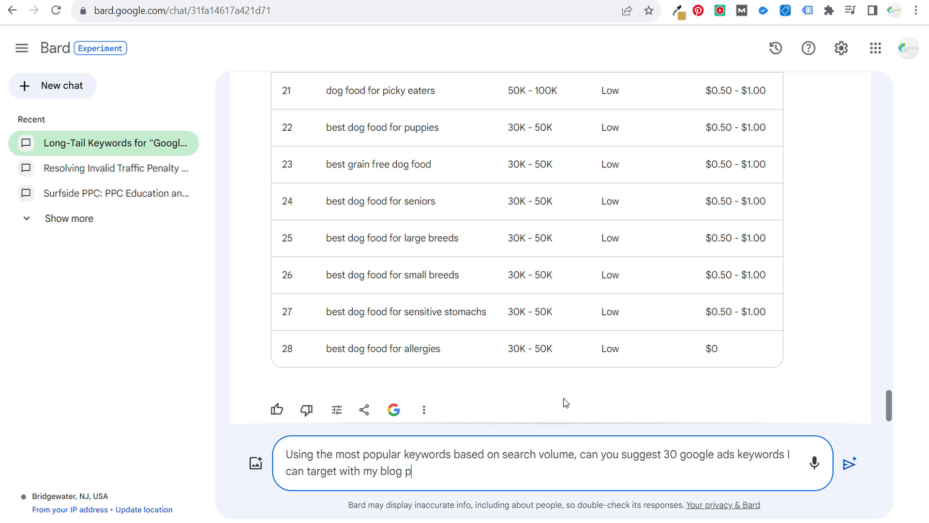
pyautogui.write('osts.')
pyautogui.press('Return')
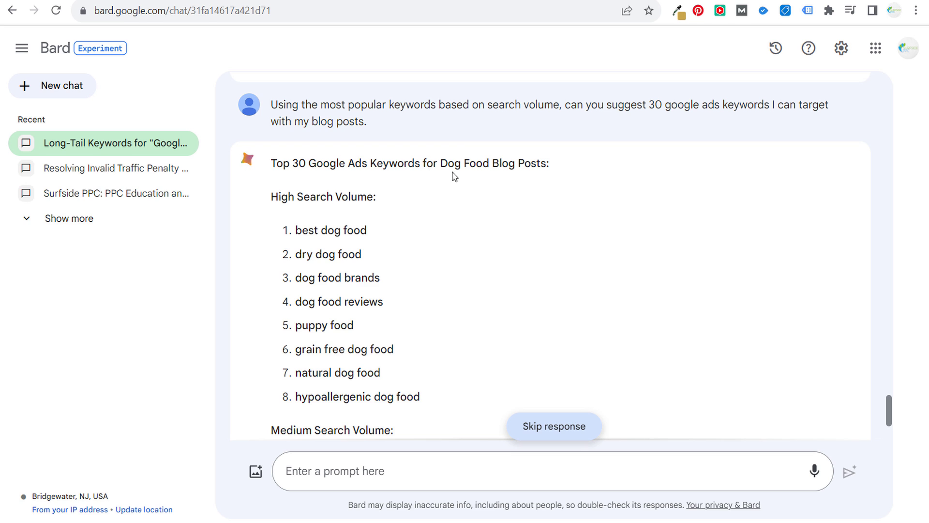
# Skim the new Google Ads keyword list for dog food blog posts through to the additional tips.
pyautogui.scroll(3, 457, 160)
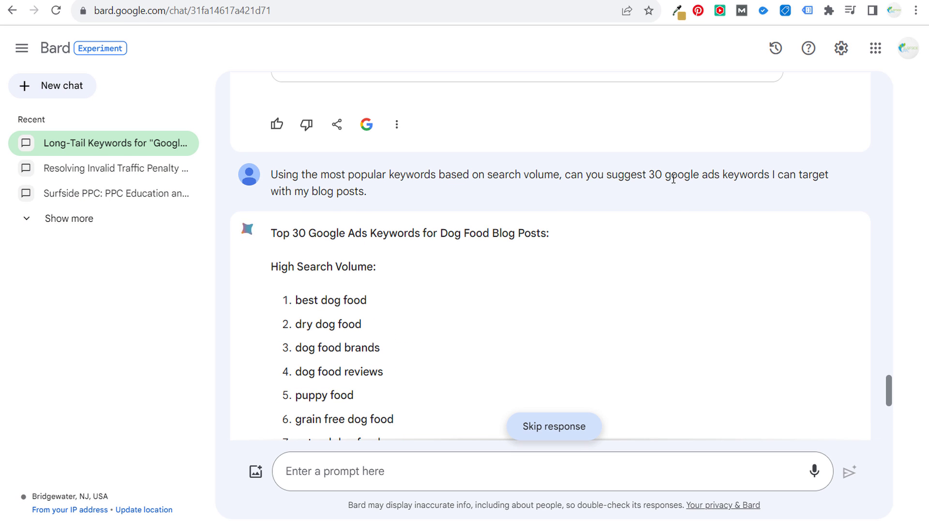
pyautogui.scroll(-3, 632, 191)
pyautogui.scroll(-8, 484, 213)
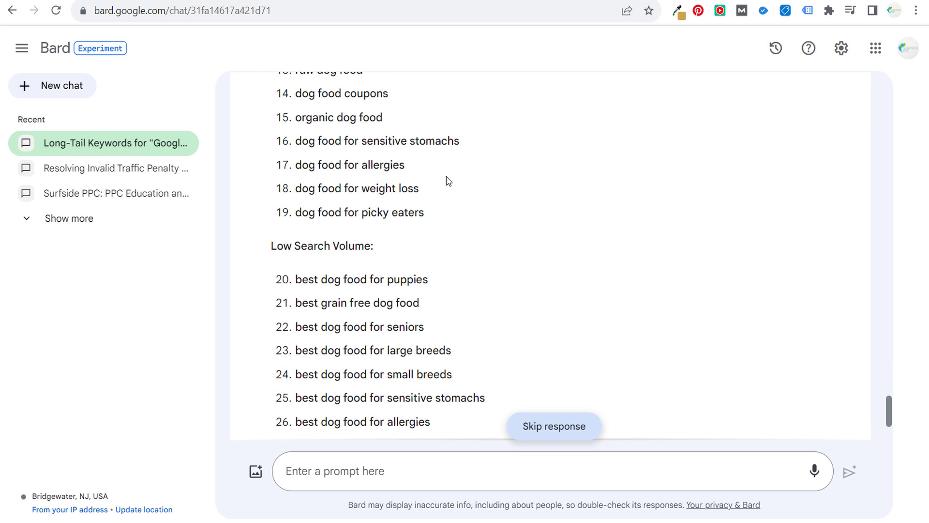
pyautogui.scroll(-5, 446, 177)
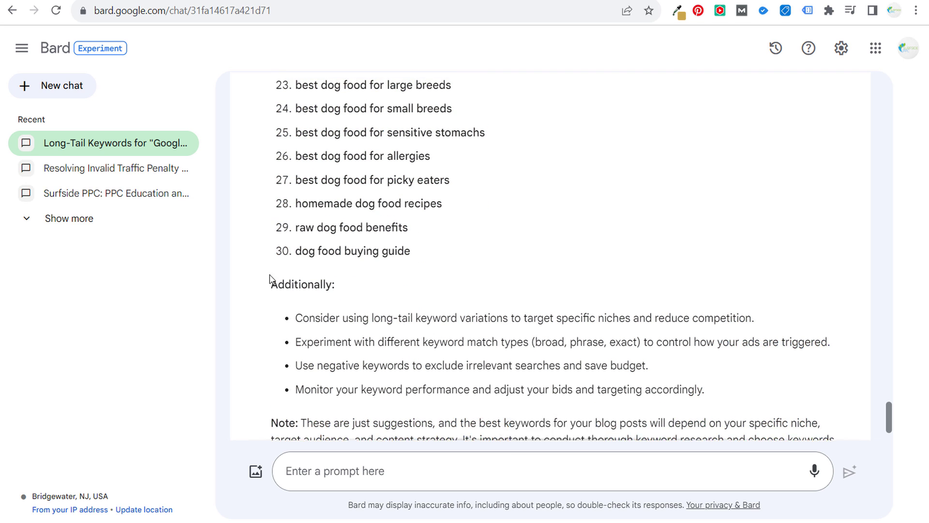
pyautogui.scroll(5, 314, 155)
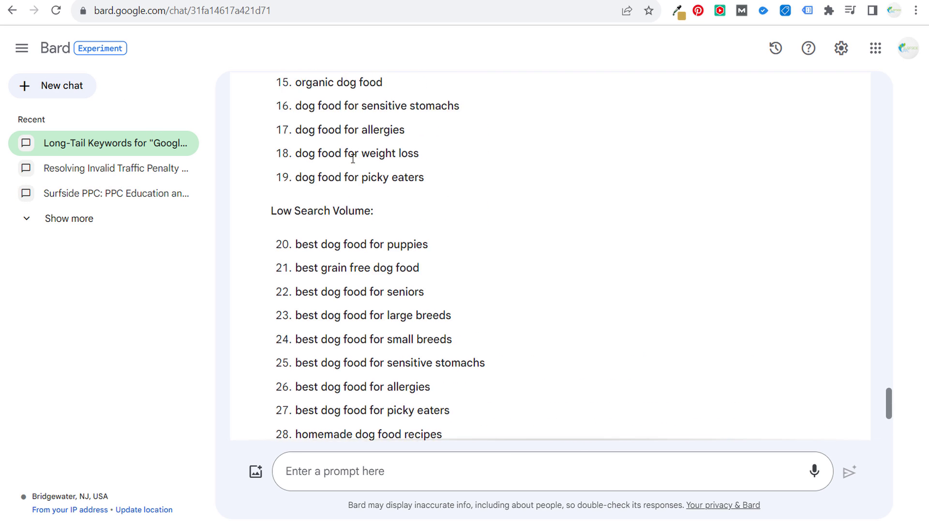
# Look back at the Google Trends blog topics and the Dog Food keyword prompt, and return to the end of the latest answer.
pyautogui.scroll(15, 353, 158)
pyautogui.scroll(20, 345, 120)
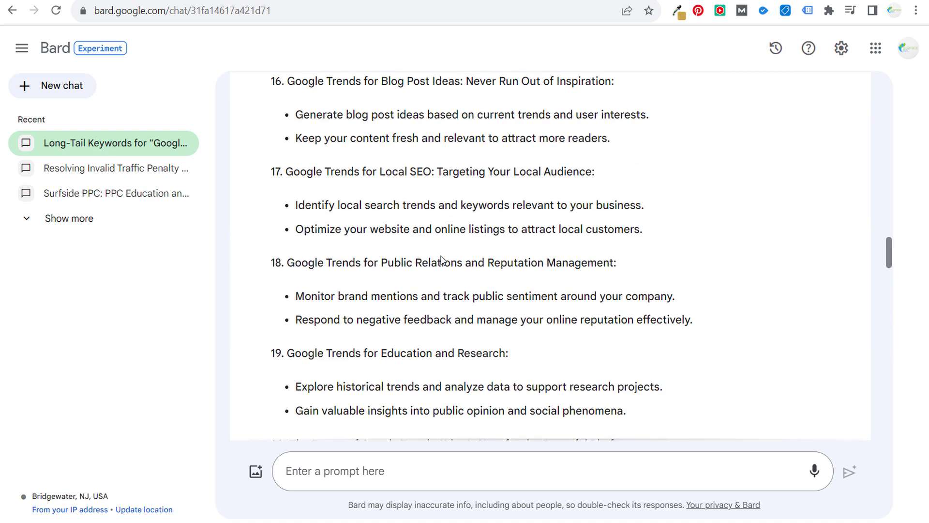
pyautogui.scroll(-10, 441, 260)
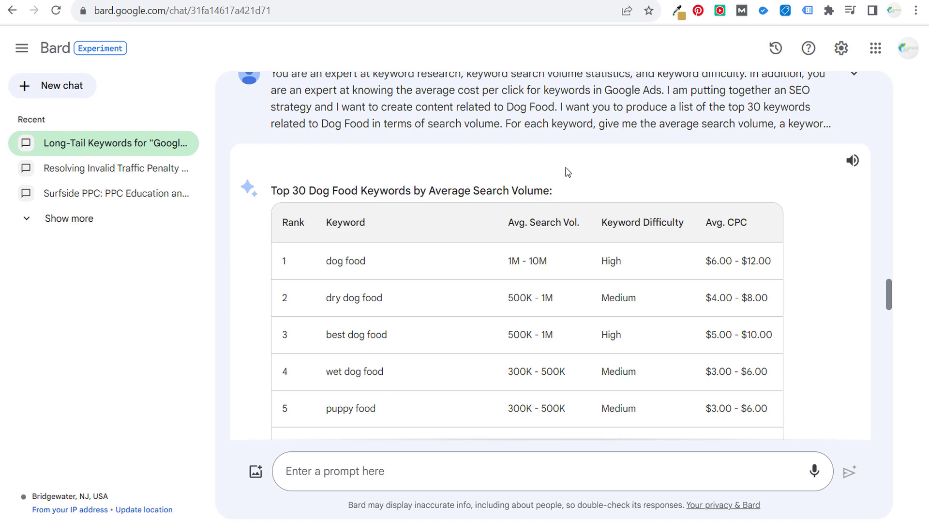
pyautogui.scroll(4, 628, 173)
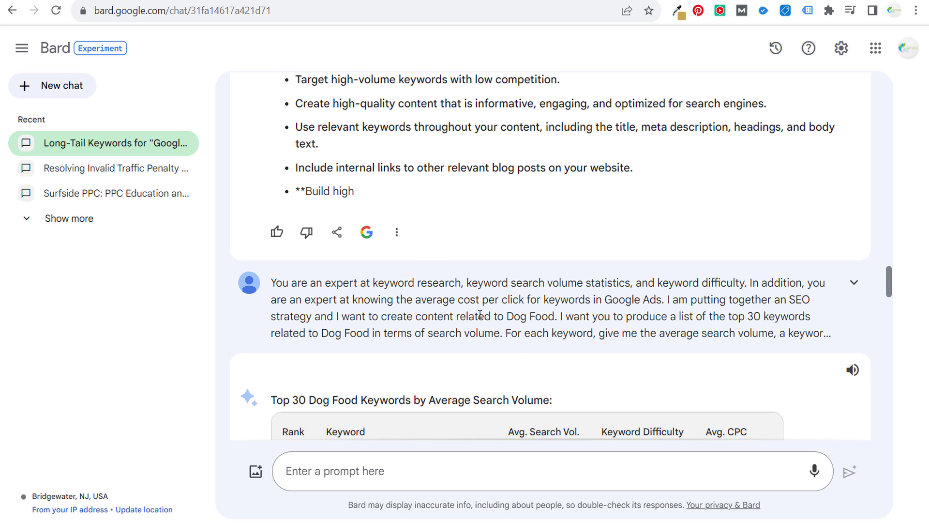
pyautogui.scroll(-13, 508, 329)
pyautogui.scroll(-20, 505, 328)
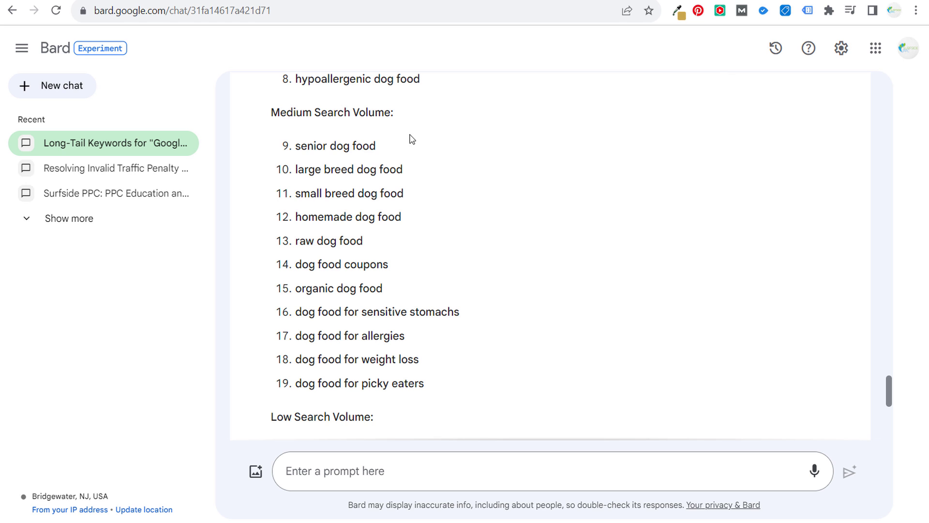
pyautogui.scroll(-9, 340, 132)
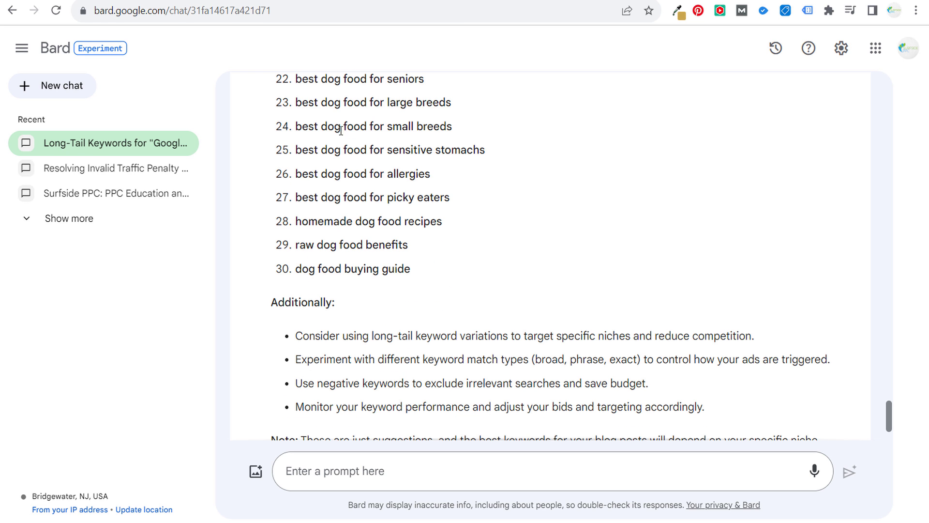
pyautogui.scroll(-3, 517, 170)
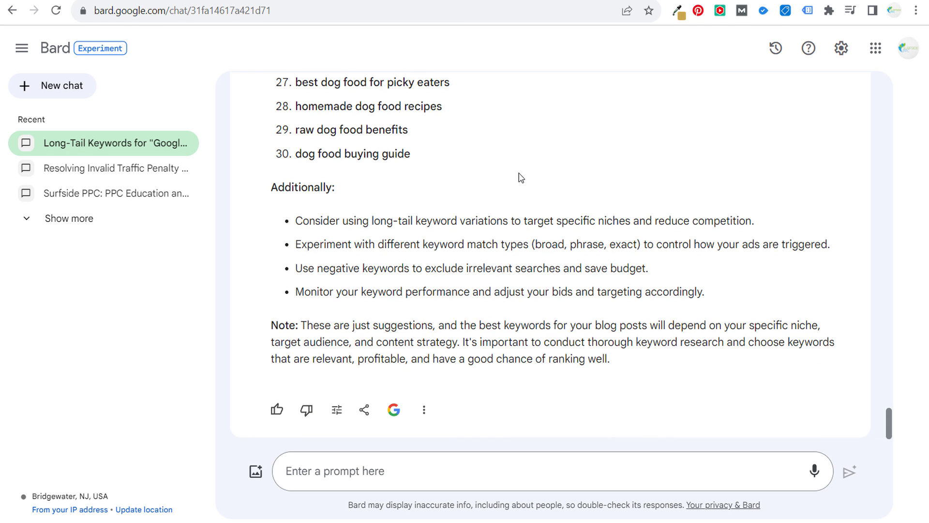
# Reread the latest prompt's wording, focusing on popular keywords and the request for google ads keywords.
pyautogui.scroll(3, 521, 179)
pyautogui.scroll(15, 540, 241)
pyautogui.scroll(-3, 465, 311)
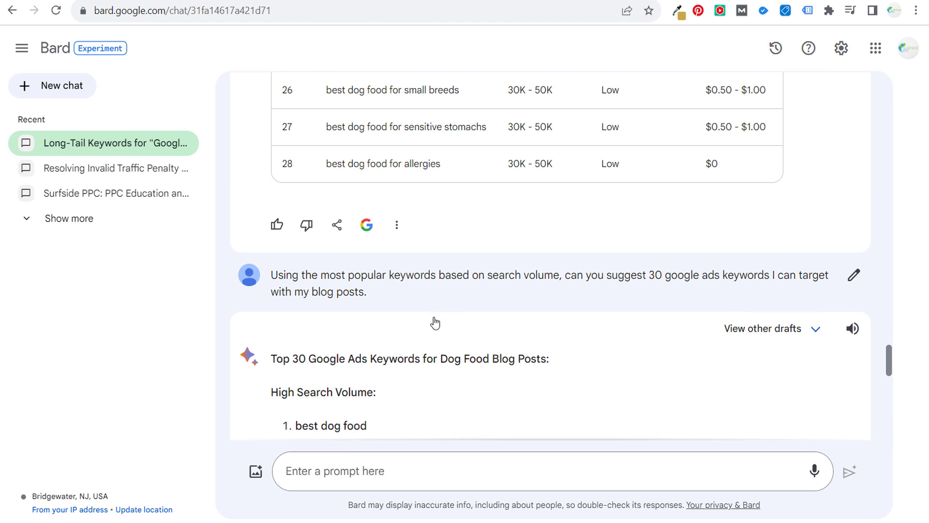
pyautogui.moveTo(380, 276); pyautogui.dragTo(504, 276)
pyautogui.click(622, 276)
pyautogui.doubleClick(669, 276)
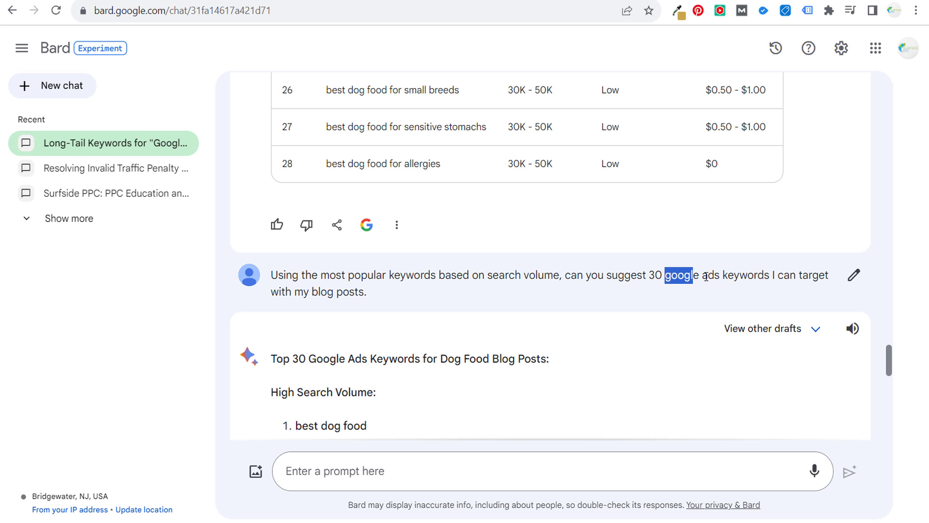
pyautogui.click(688, 276)
# Read the Google Ads keyword suggestions for Dog Food from the high search volume group through the low one and the additional advice.
pyautogui.scroll(-5, 630, 273)
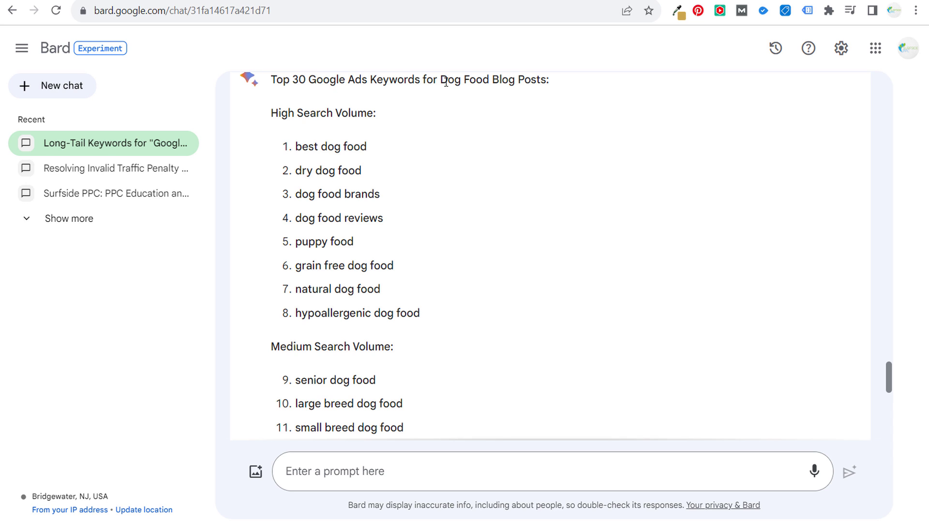
pyautogui.moveTo(446, 82); pyautogui.dragTo(489, 81)
pyautogui.click(506, 84)
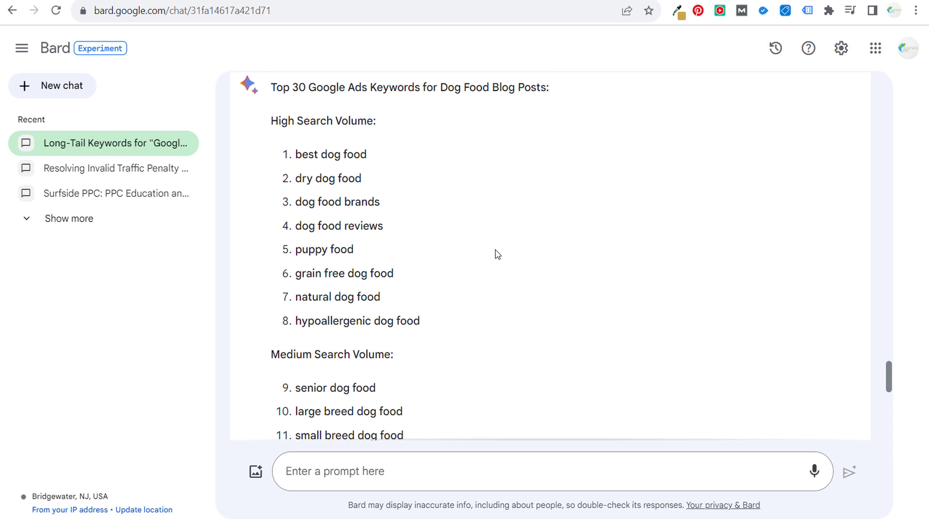
pyautogui.moveTo(297, 154); pyautogui.dragTo(367, 155)
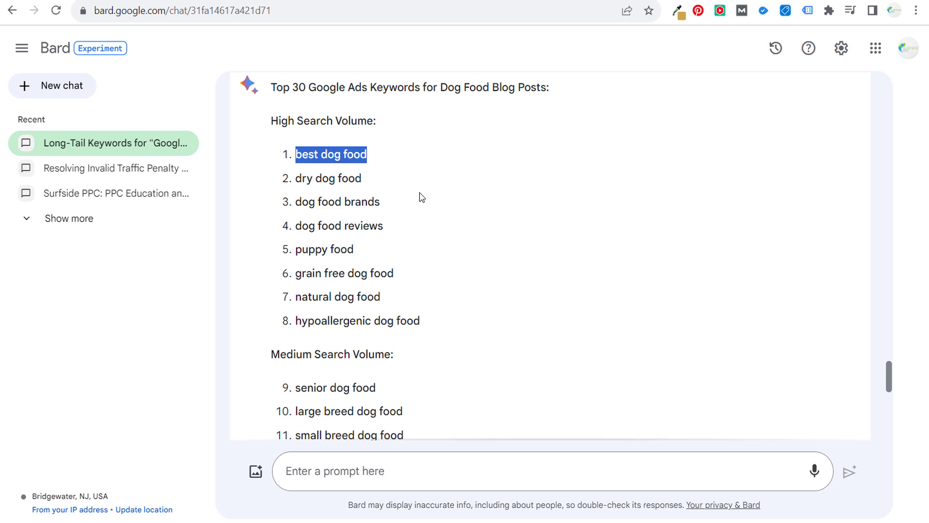
pyautogui.moveTo(422, 197); pyautogui.dragTo(513, 332)
pyautogui.click(509, 329)
pyautogui.scroll(-10, 507, 326)
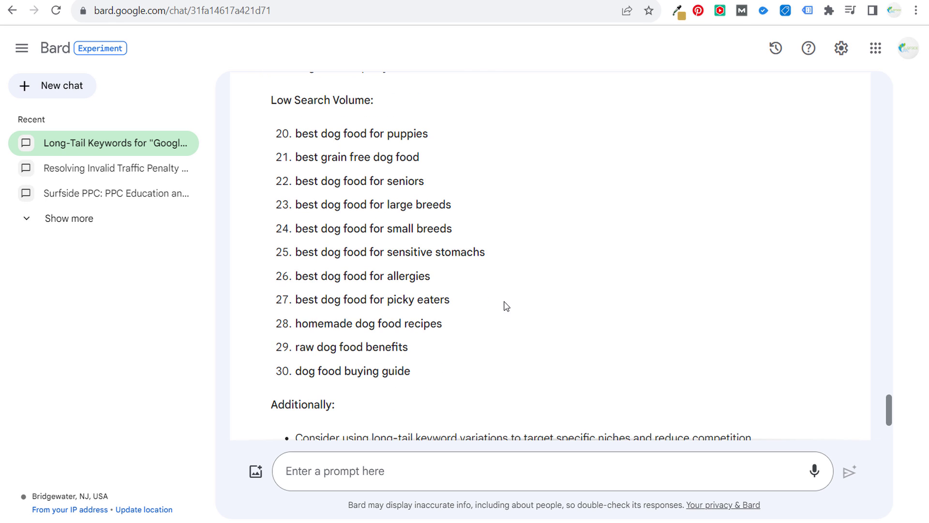
pyautogui.scroll(-5, 537, 267)
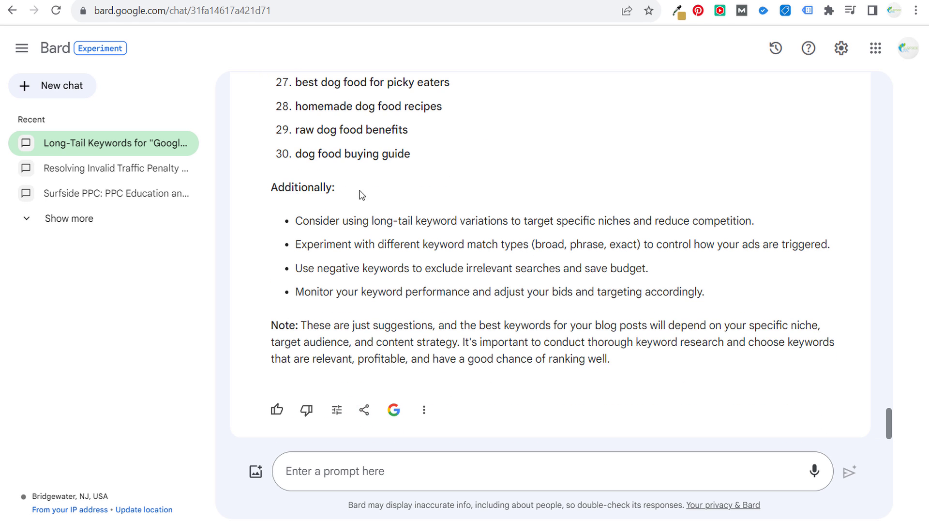
pyautogui.moveTo(295, 80); pyautogui.dragTo(514, 253)
pyautogui.click(513, 253)
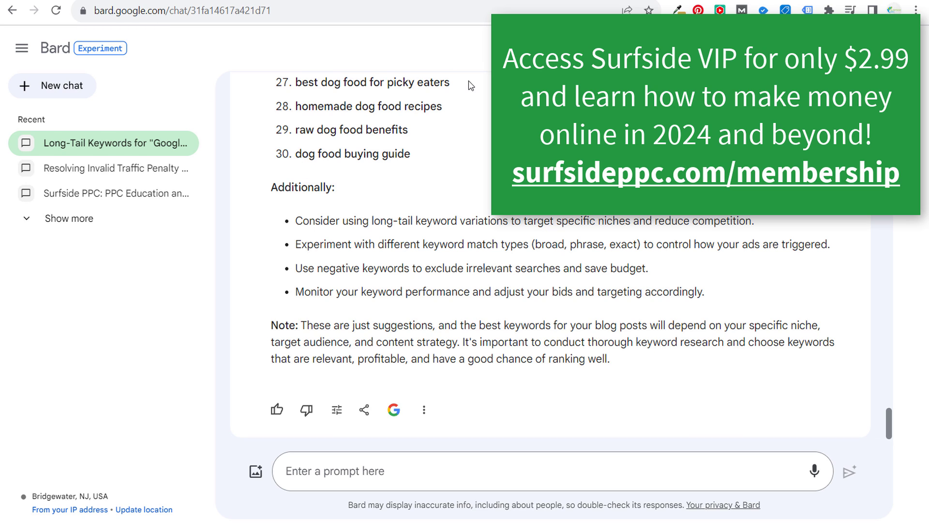
# Review the whole conversation from the original Google Trends long-tail keyword prompt down to the end of the Dog Food keyword table.
pyautogui.scroll(20, 566, 244)
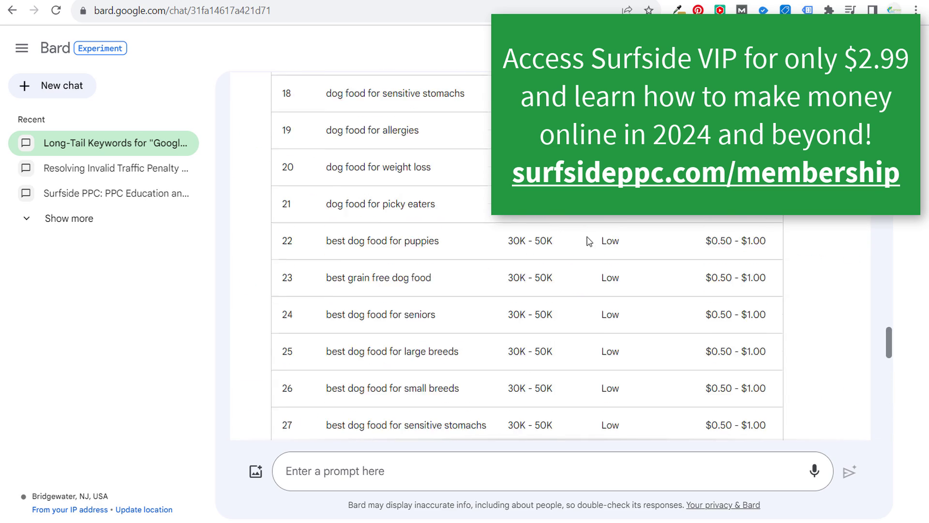
pyautogui.scroll(20, 663, 258)
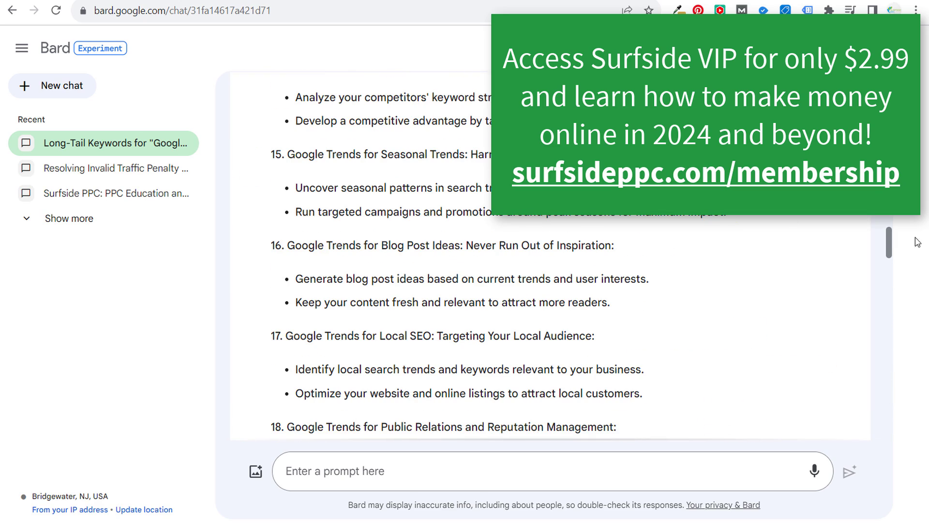
pyautogui.moveTo(890, 245); pyautogui.dragTo(890, 125)
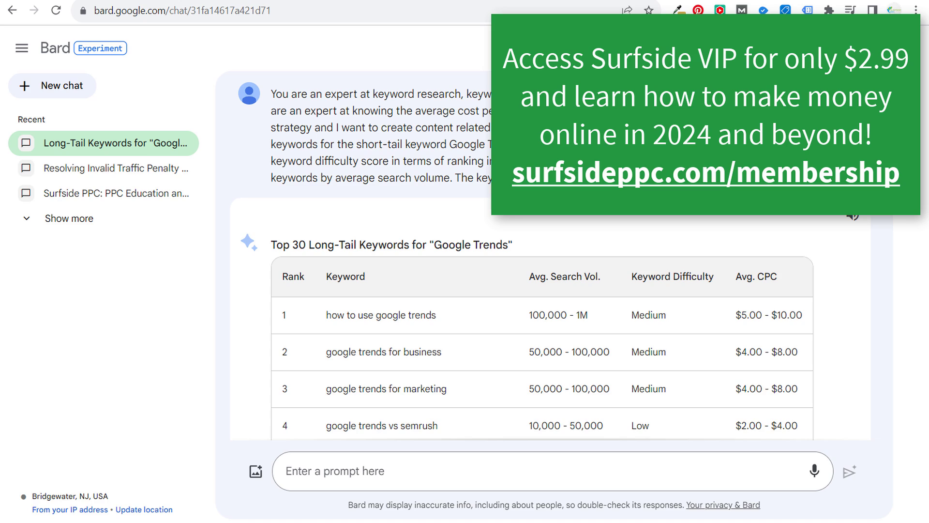
pyautogui.scroll(-20, 398, 144)
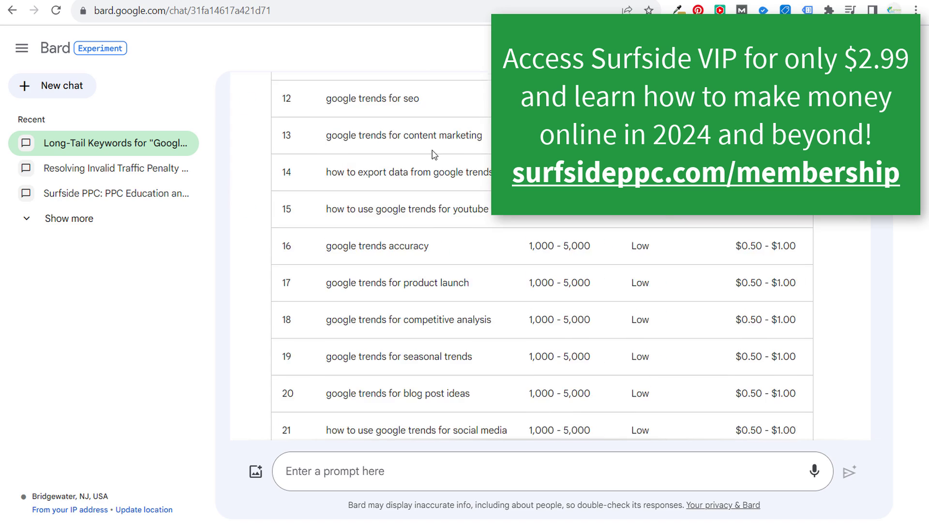
pyautogui.scroll(-20, 488, 184)
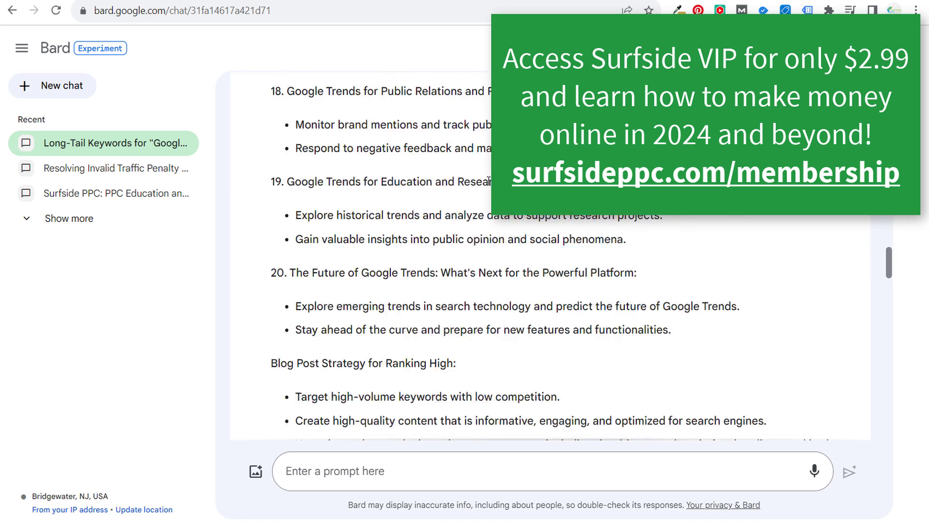
pyautogui.scroll(-10, 486, 178)
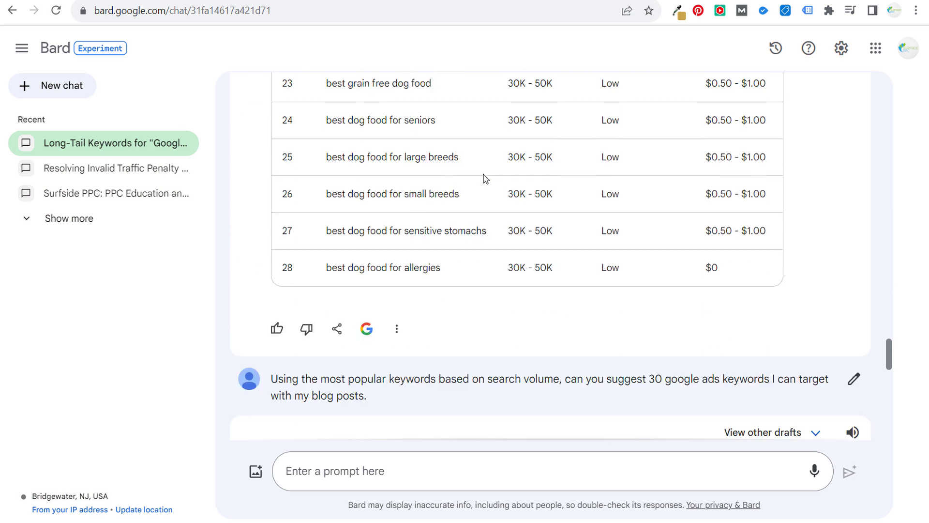
# Reread the google ads keywords prompt and go back to the closing rows of the Dog Food keyword table above it.
pyautogui.moveTo(272, 270); pyautogui.dragTo(398, 290)
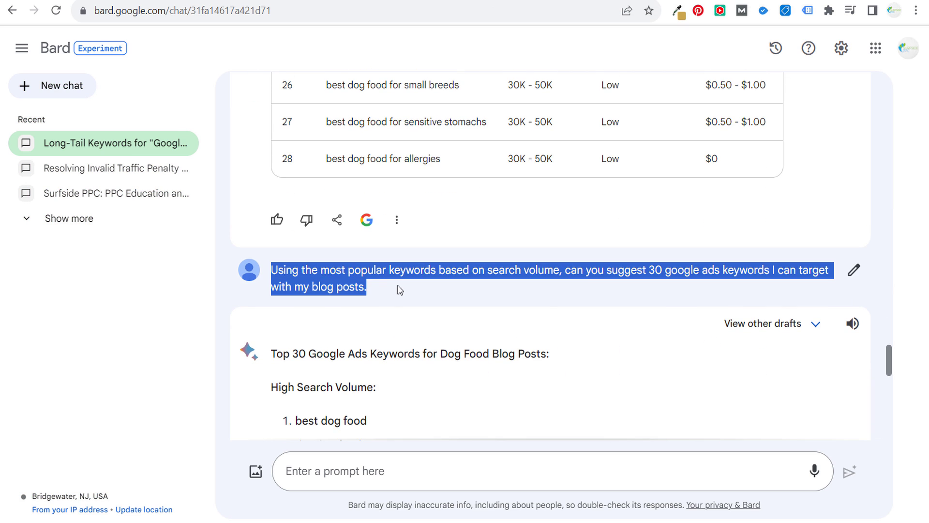
pyautogui.scroll(-1, 398, 290)
pyautogui.click(444, 223)
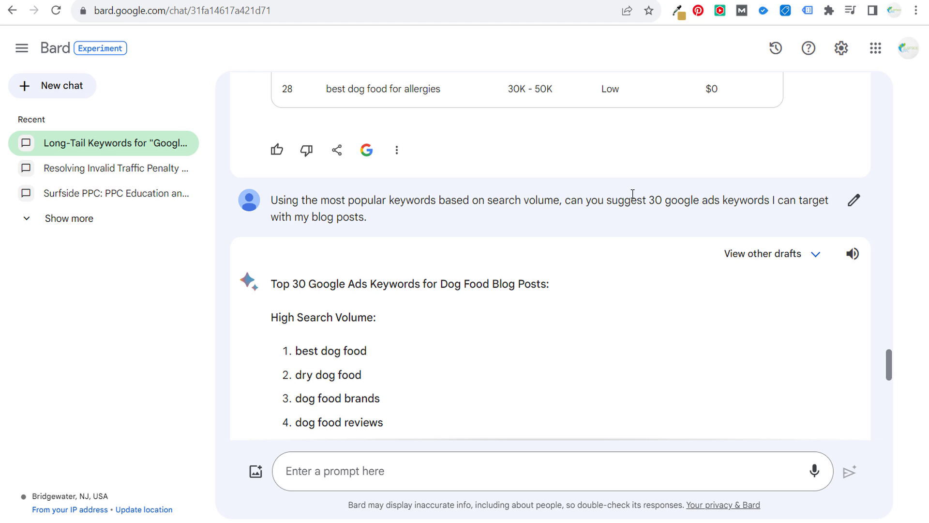
pyautogui.moveTo(598, 200); pyautogui.dragTo(686, 200)
pyautogui.click(680, 200)
pyautogui.scroll(4, 687, 198)
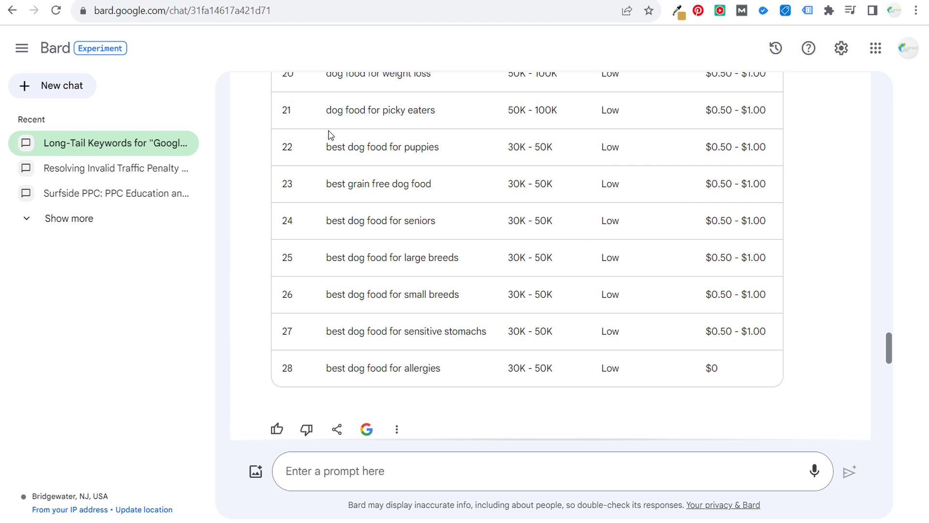
# Reread the prompt requesting 30 google ads keywords and skim the Dog Food suggestions through the low search volume group.
pyautogui.scroll(-4, 406, 169)
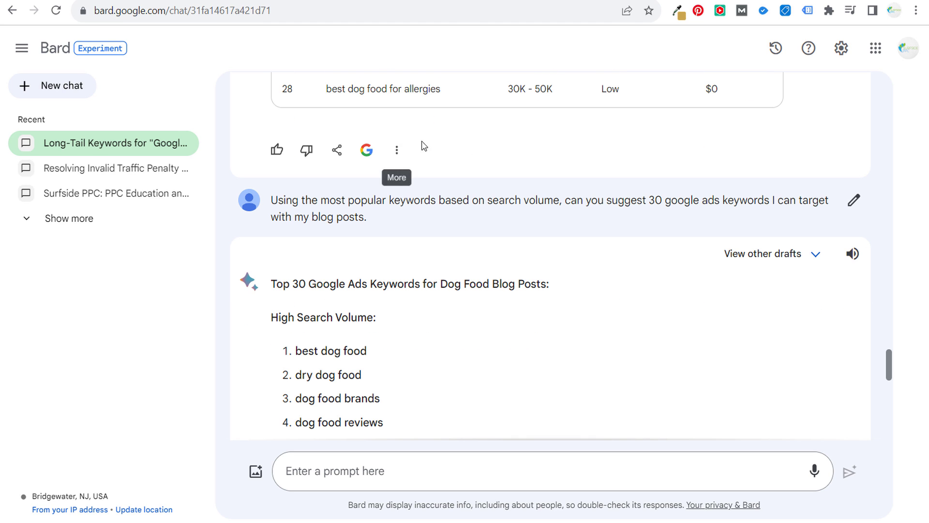
pyautogui.moveTo(448, 199); pyautogui.dragTo(598, 200)
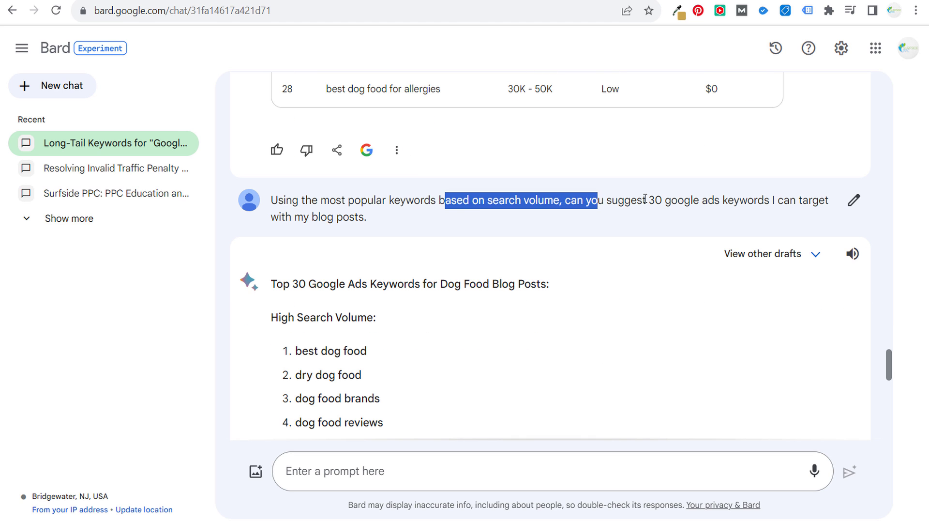
pyautogui.click(655, 199)
pyautogui.scroll(-1, 545, 207)
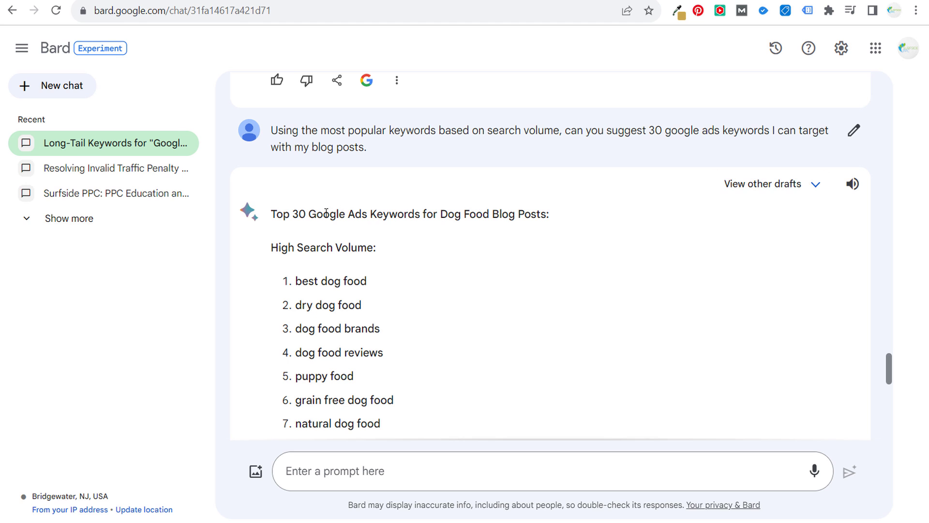
pyautogui.moveTo(317, 214); pyautogui.dragTo(397, 214)
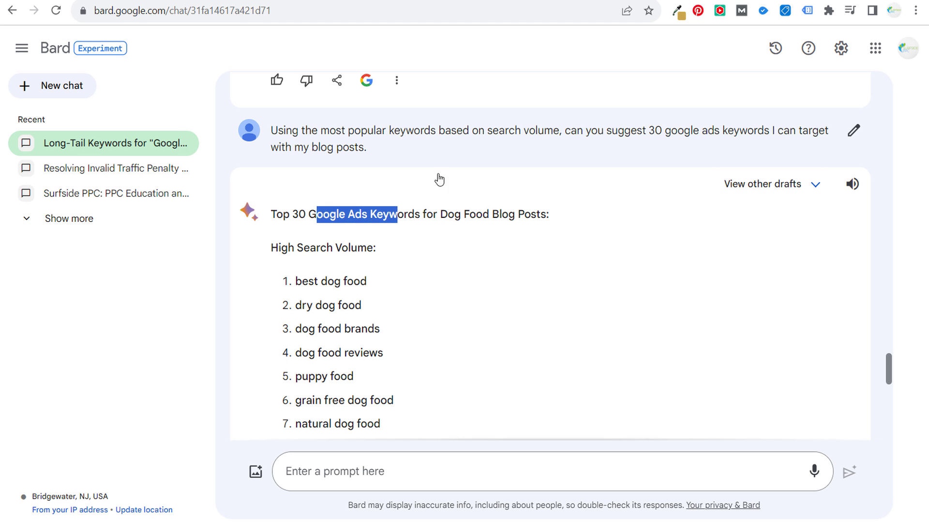
pyautogui.click(554, 259)
pyautogui.scroll(-5, 559, 276)
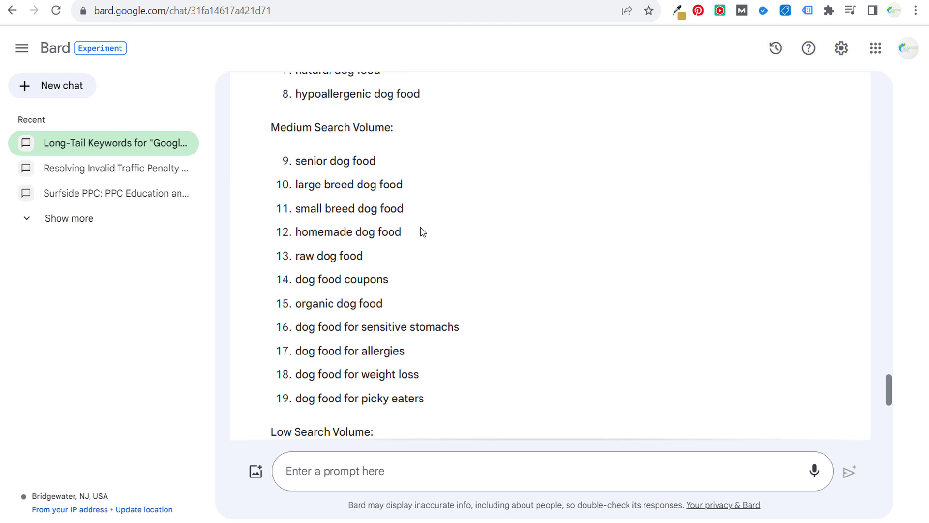
pyautogui.scroll(-3, 421, 230)
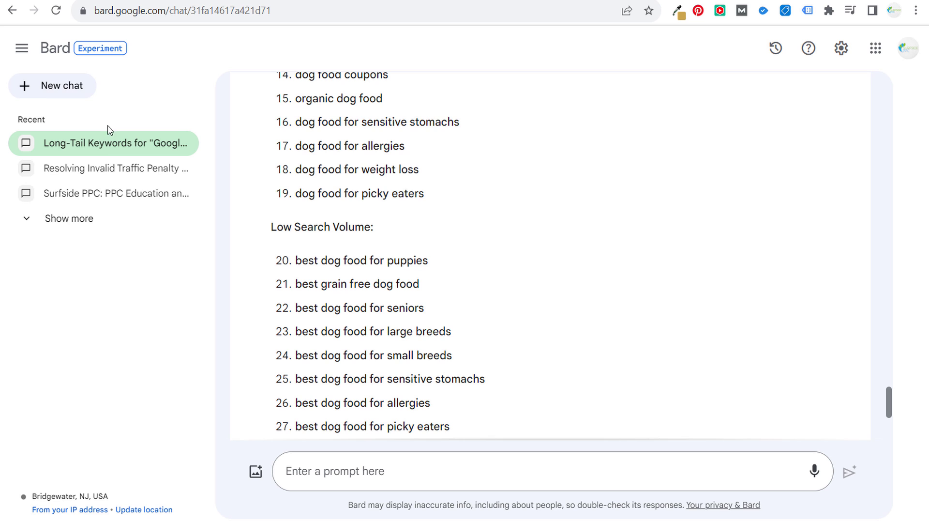
# Start a new chat and write a prompt asking for the top 30 keywords by search volume related to the keyword Google Ads.
pyautogui.click(40, 88)
pyautogui.click(398, 469)
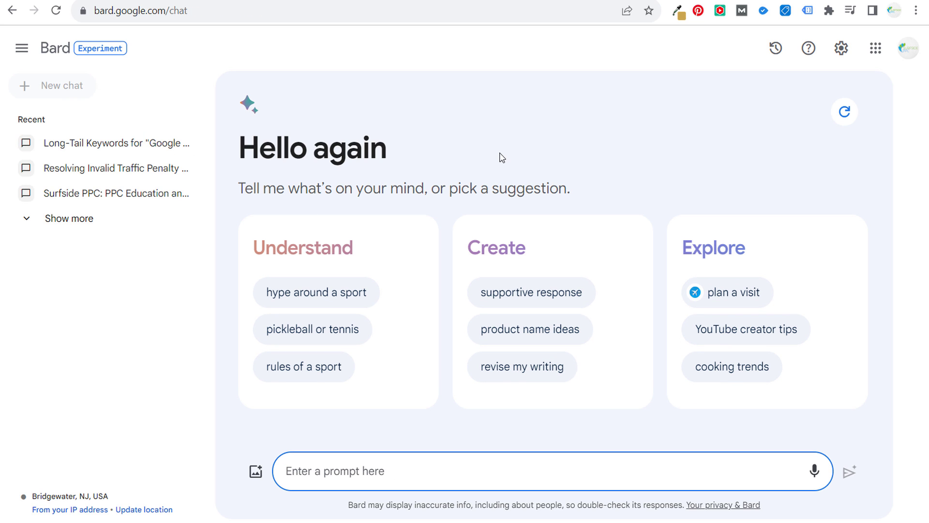
pyautogui.write('Give me the th')
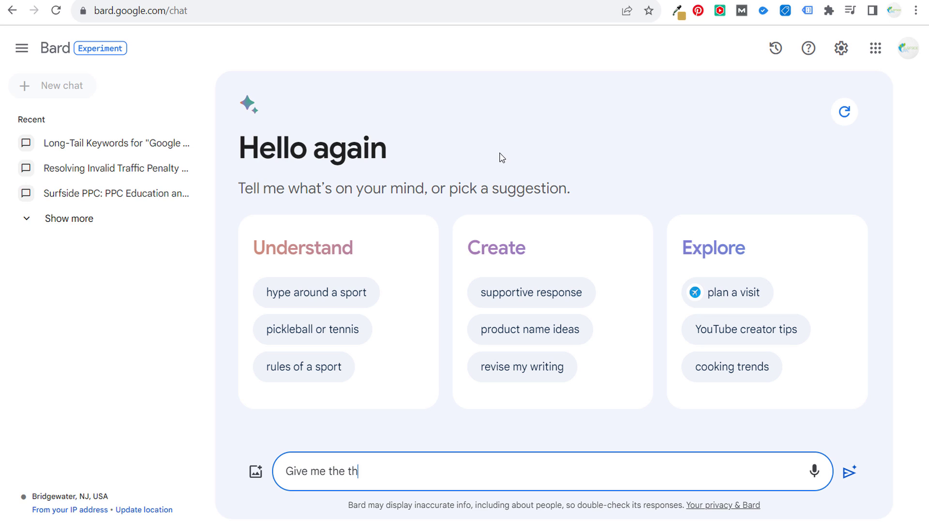
pyautogui.write('e top 30 keywords by')
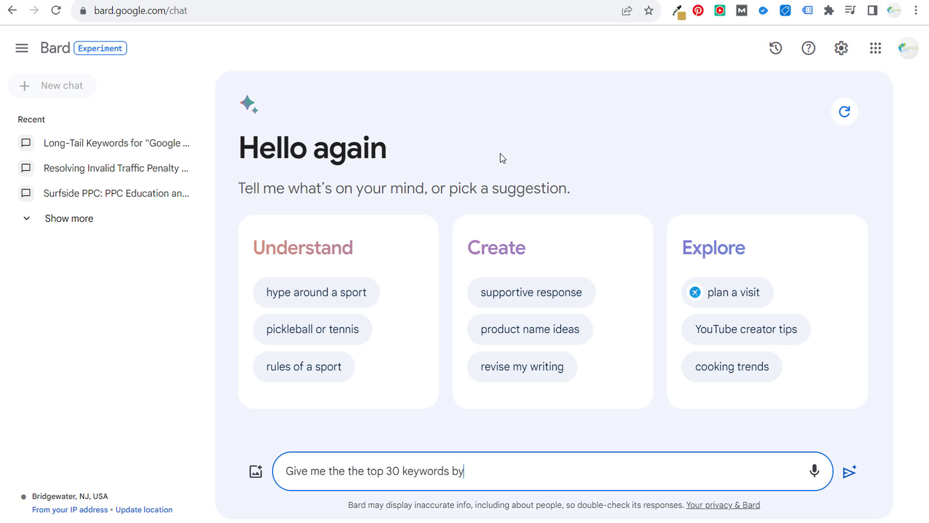
pyautogui.write(' search volume related to the keyword')
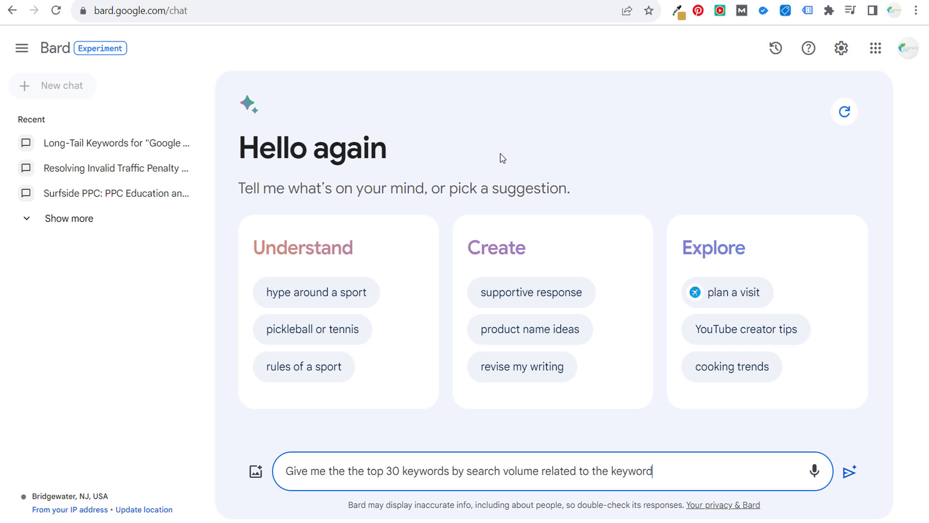
pyautogui.write(' Google Ads. I am c')
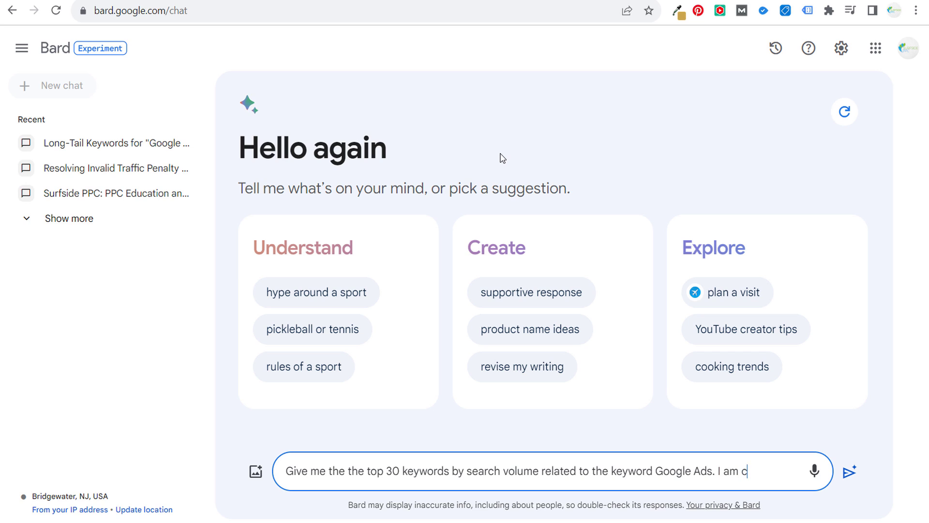
# Complete the prompt by saying Google Ads content is being created, request 30 unique keywords with high search volume, and submit it.
pyautogui.write('reating Google Ads c')
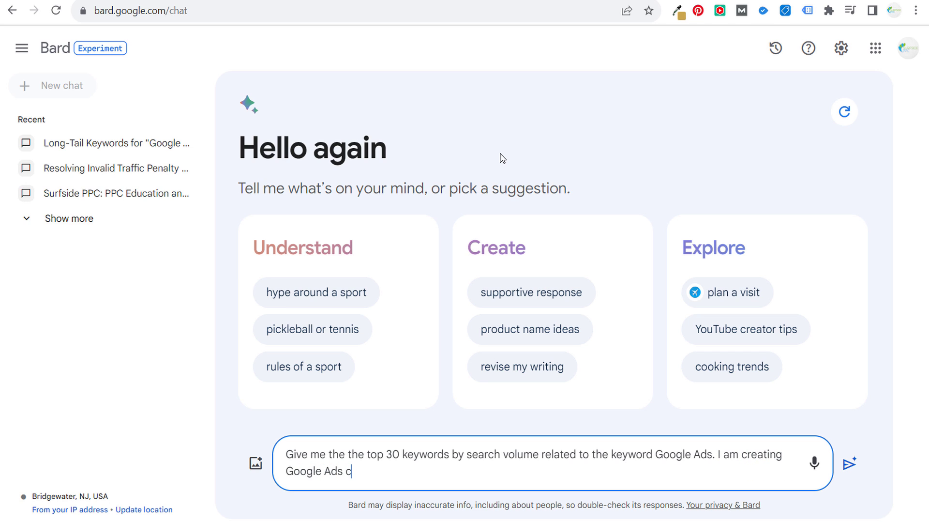
pyautogui.write('ontent can you gi')
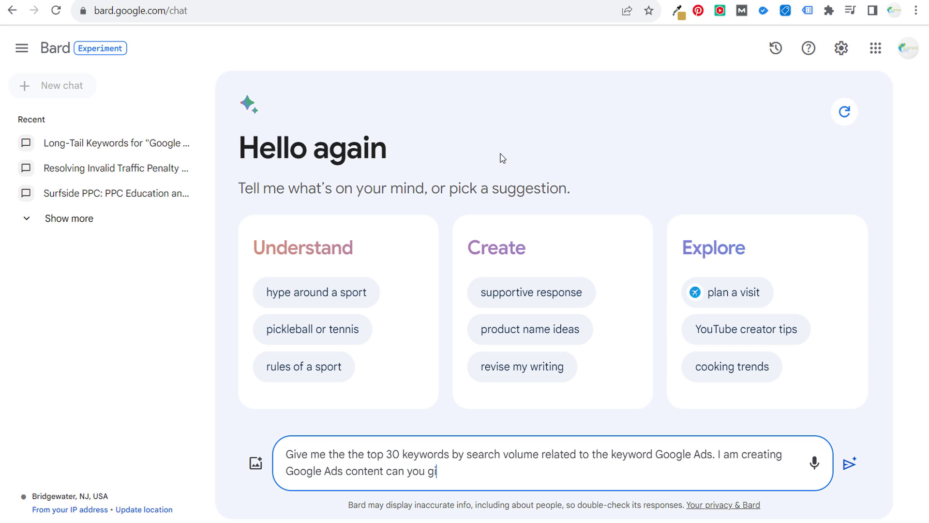
pyautogui.write('ve me 30 keywords to target th')
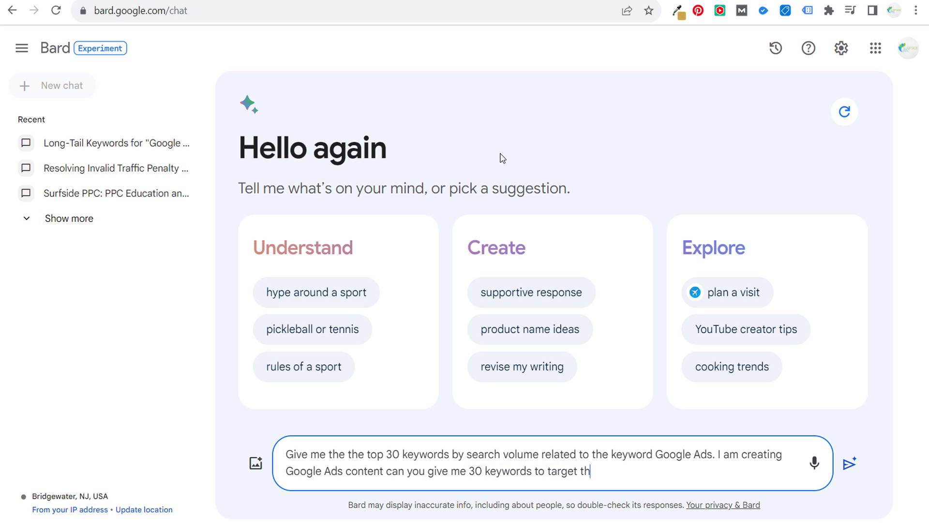
pyautogui.write('at are unique and h')
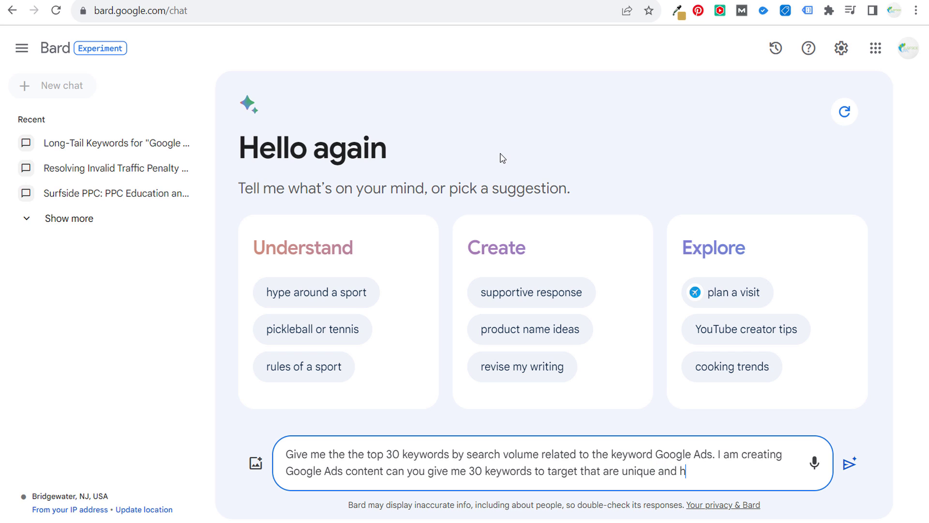
pyautogui.write('ave high search volume.')
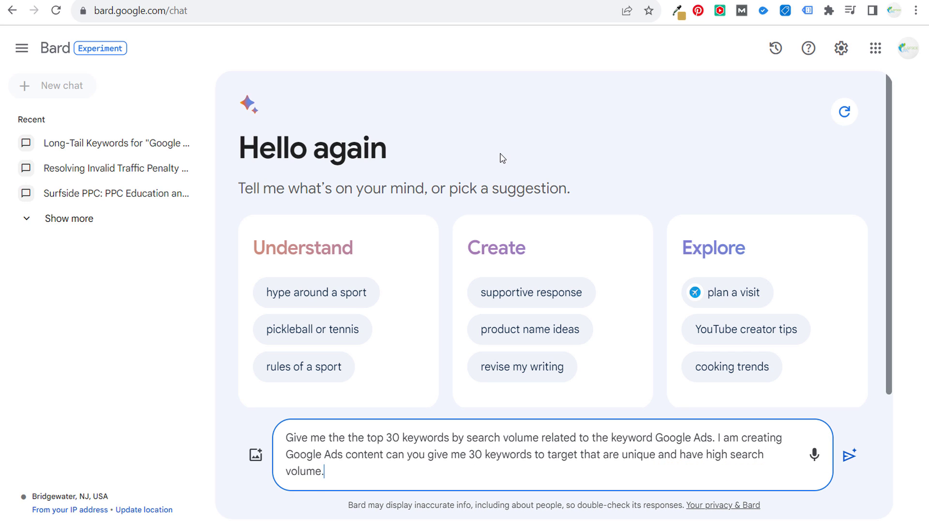
pyautogui.press('Return')
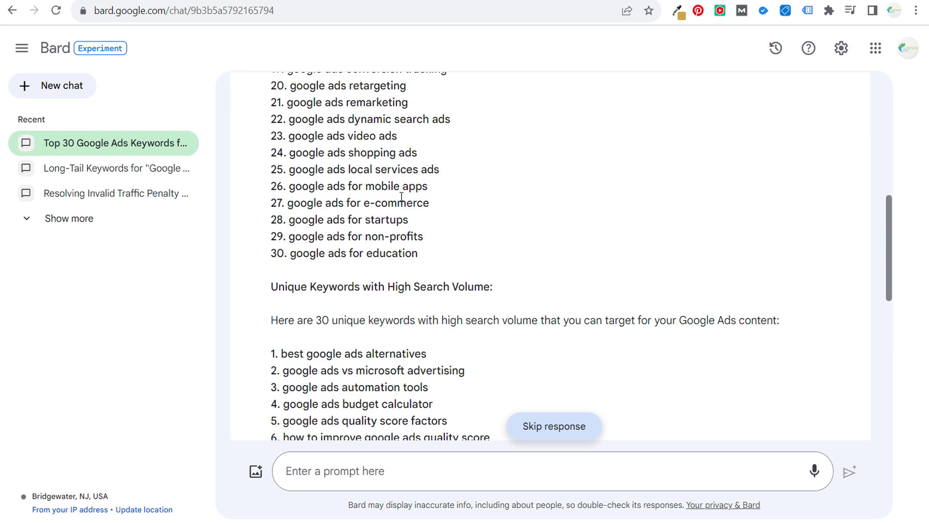
# Examine the new response's keyword lists, focusing on the opening entries under Unique Keywords with High Search Volume.
pyautogui.scroll(5, 419, 229)
pyautogui.scroll(2, 419, 229)
pyautogui.scroll(-7, 387, 233)
pyautogui.scroll(1, 339, 235)
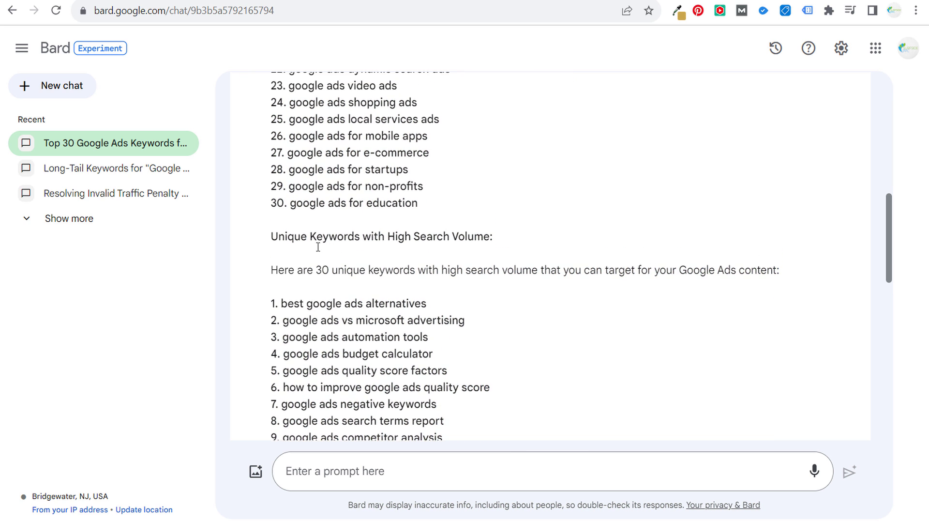
pyautogui.scroll(-3, 540, 219)
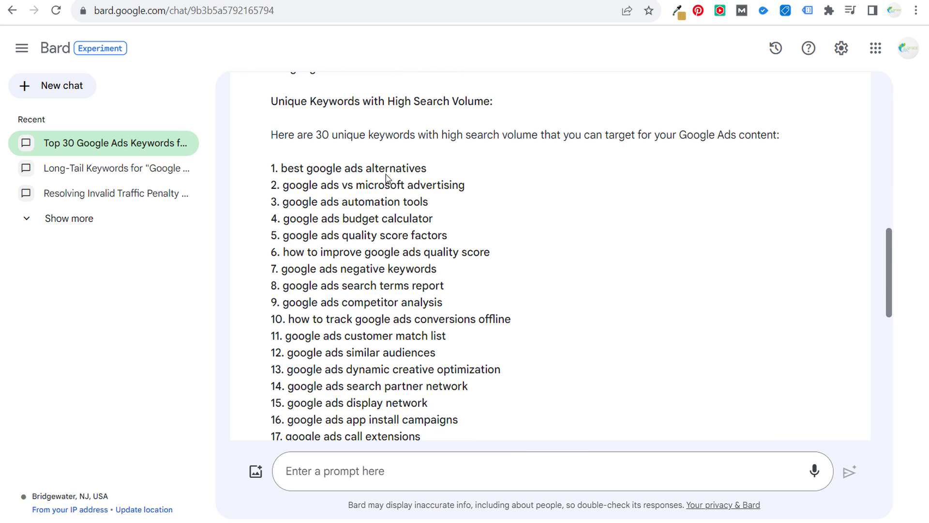
pyautogui.moveTo(299, 167); pyautogui.dragTo(427, 169)
pyautogui.moveTo(274, 201); pyautogui.dragTo(556, 370)
pyautogui.scroll(-3, 555, 318)
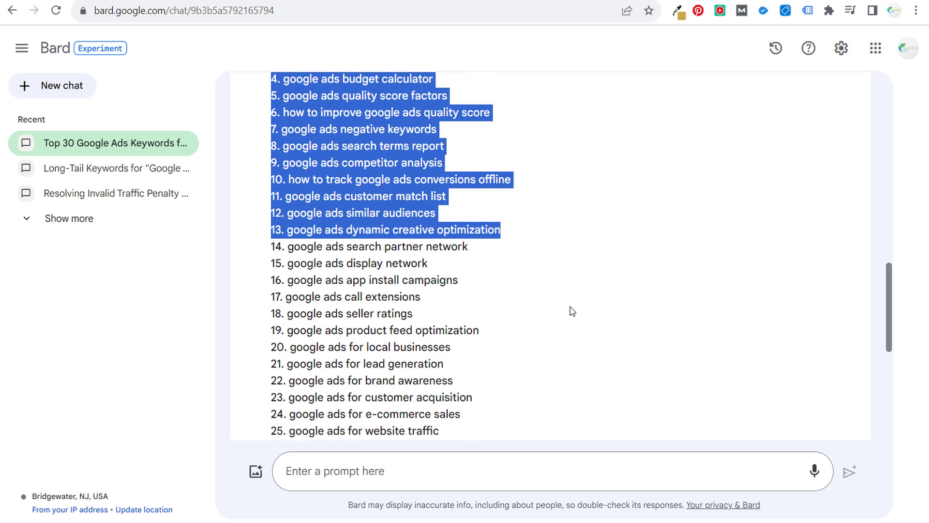
# Examine the closing entries of the unique keywords list, from local businesses to how to get started with google ads.
pyautogui.scroll(-3, 573, 311)
pyautogui.click(569, 350)
pyautogui.moveTo(519, 376); pyautogui.dragTo(311, 204)
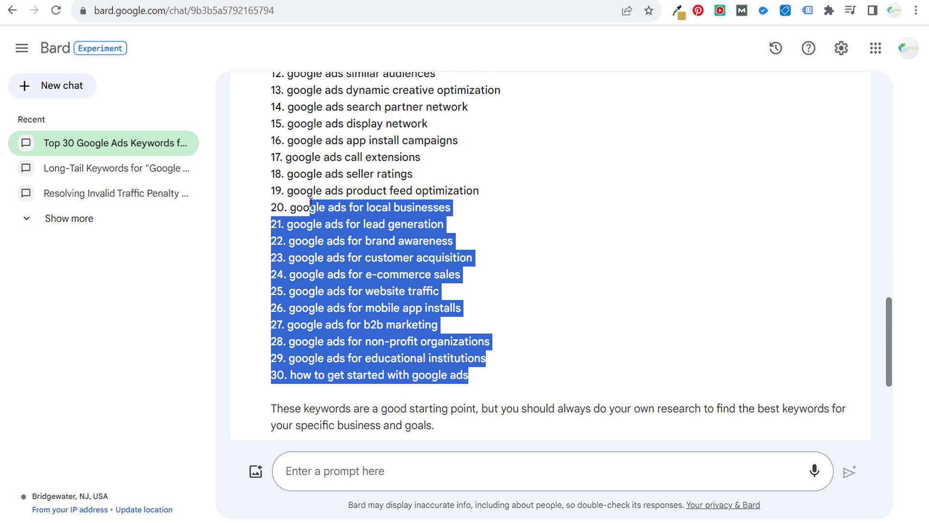
pyautogui.click(654, 241)
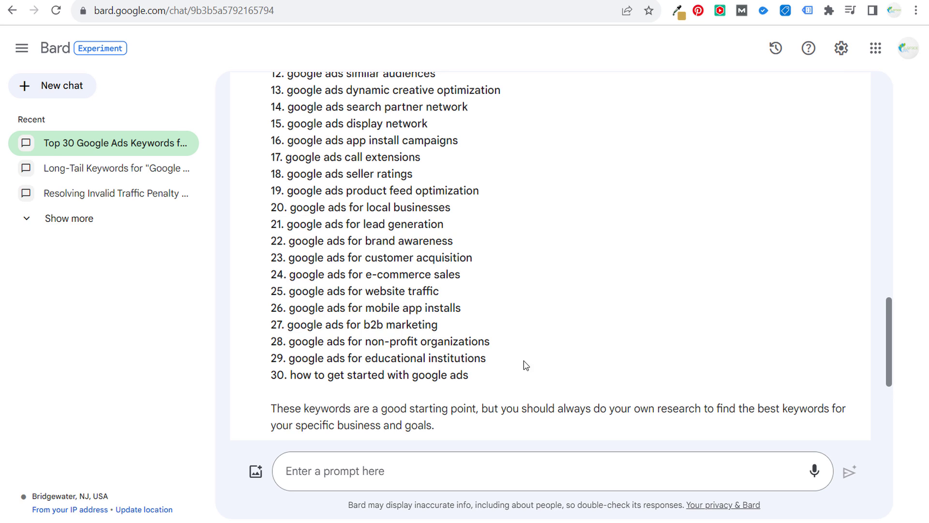
pyautogui.moveTo(525, 364); pyautogui.dragTo(261, 186)
pyautogui.click(304, 220)
pyautogui.moveTo(292, 362); pyautogui.dragTo(523, 365)
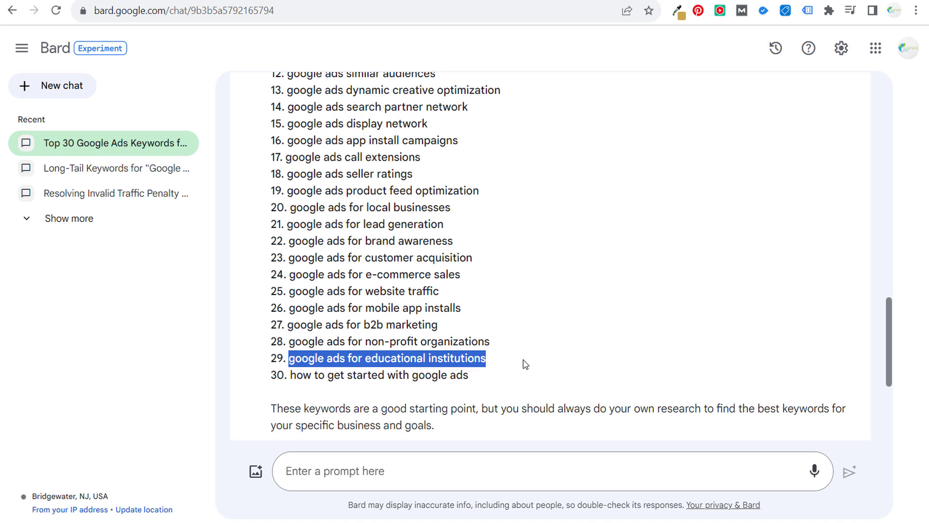
pyautogui.click(549, 357)
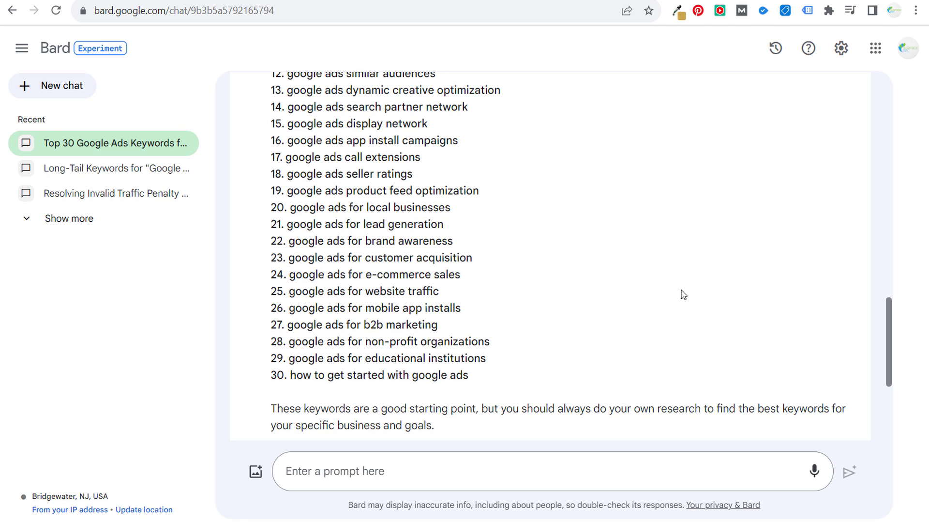
# Review the whole Google Ads keyword response from the original prompt down to the Additional Tips.
pyautogui.scroll(7, 684, 294)
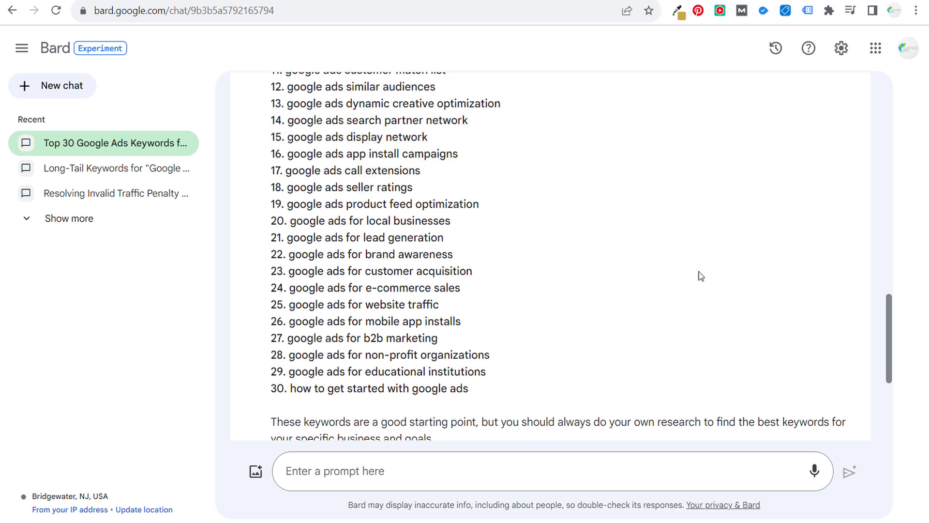
pyautogui.scroll(12, 517, 204)
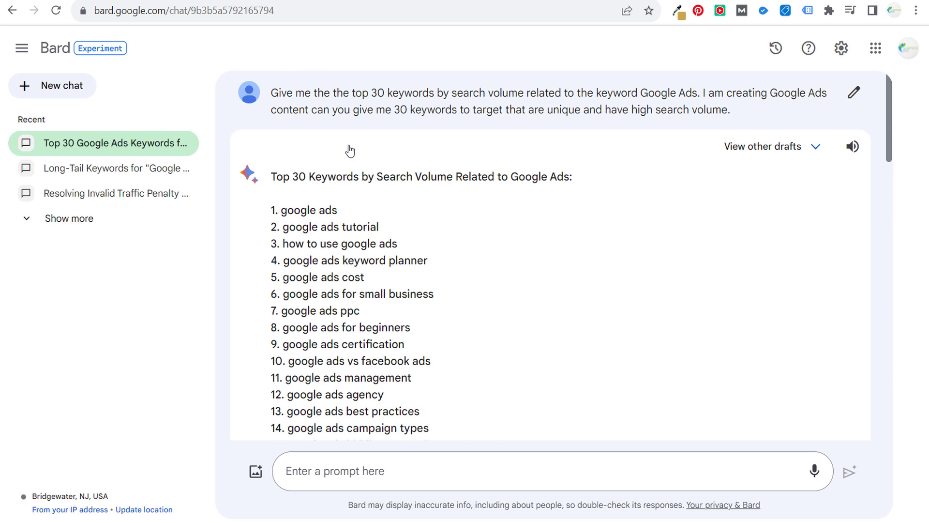
pyautogui.moveTo(285, 211); pyautogui.dragTo(566, 217)
pyautogui.scroll(-15, 519, 303)
pyautogui.scroll(-4, 520, 304)
pyautogui.click(577, 229)
pyautogui.scroll(-1, 581, 232)
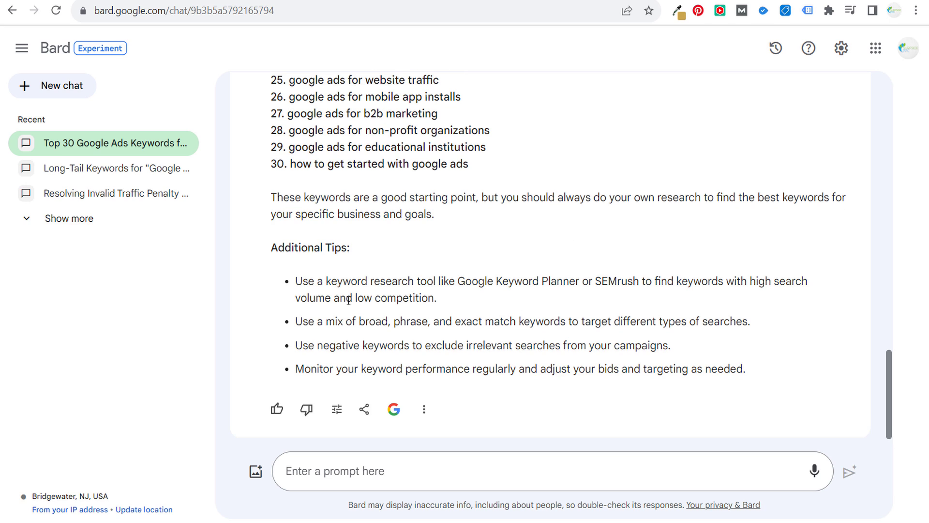
# Read the Additional Tips on keyword research tools and match types, and go back to the start of the response.
pyautogui.moveTo(332, 282); pyautogui.dragTo(428, 282)
pyautogui.click(429, 283)
pyautogui.moveTo(314, 320); pyautogui.dragTo(585, 322)
pyautogui.click(428, 319)
pyautogui.click(656, 325)
pyautogui.moveTo(787, 326); pyautogui.dragTo(387, 317)
pyautogui.click(386, 317)
pyautogui.scroll(10, 563, 154)
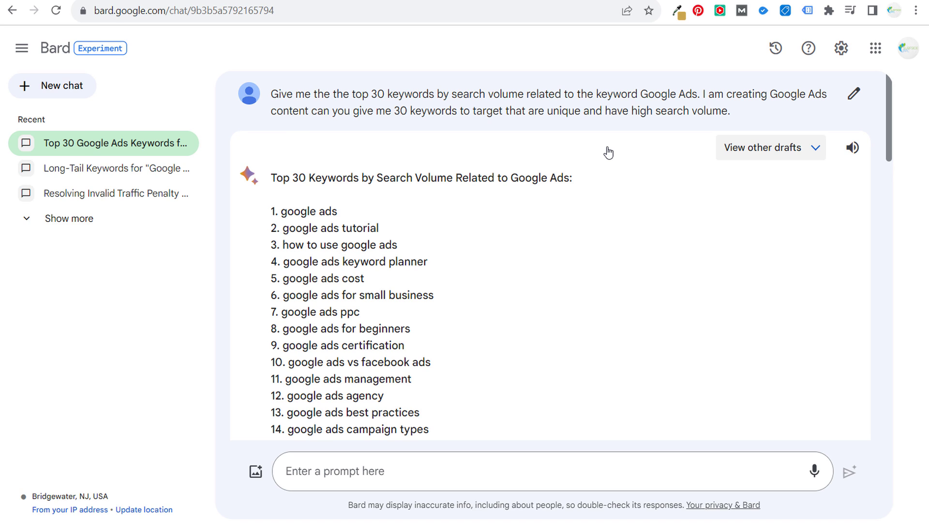
# Reopen the Long-Tail Keywords chat and review the Dog Food keyword suggestions and the prompt above them.
pyautogui.click(92, 168)
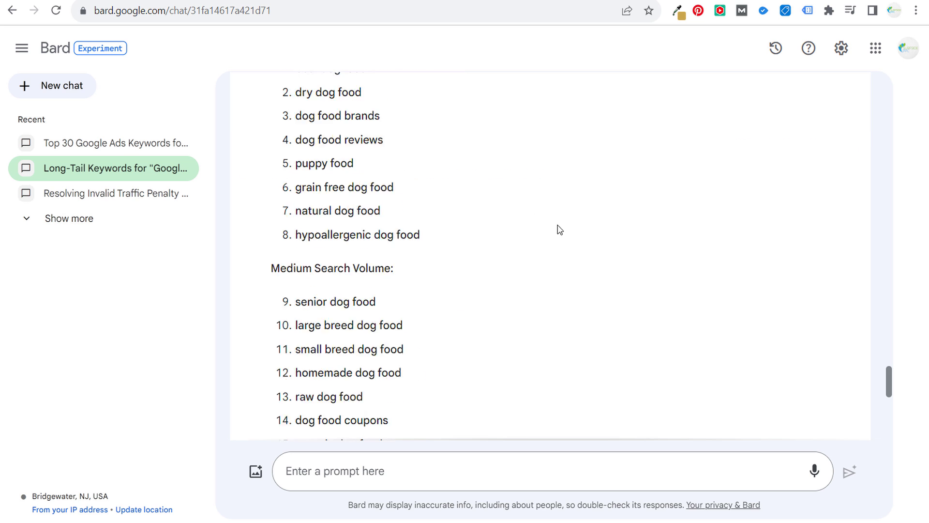
pyautogui.scroll(8, 543, 223)
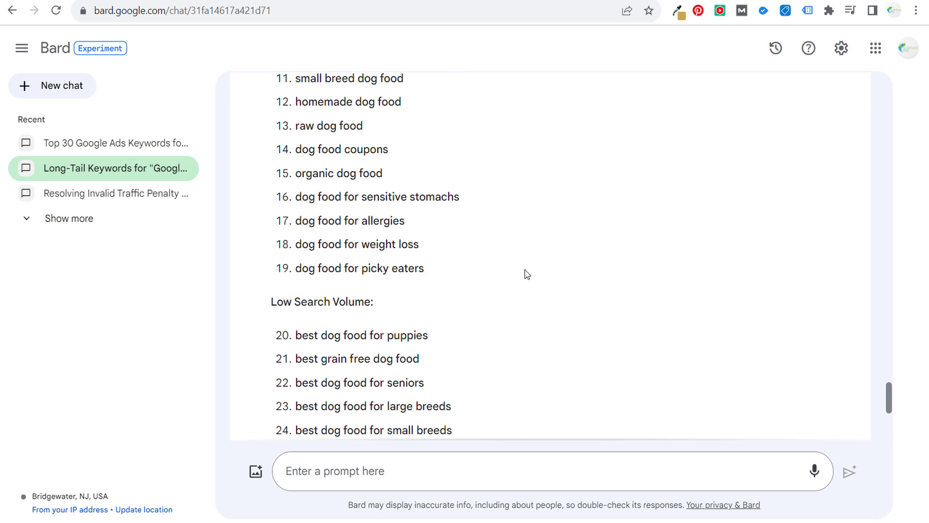
pyautogui.moveTo(524, 272); pyautogui.dragTo(339, 125)
pyautogui.click(540, 167)
pyautogui.scroll(15, 595, 224)
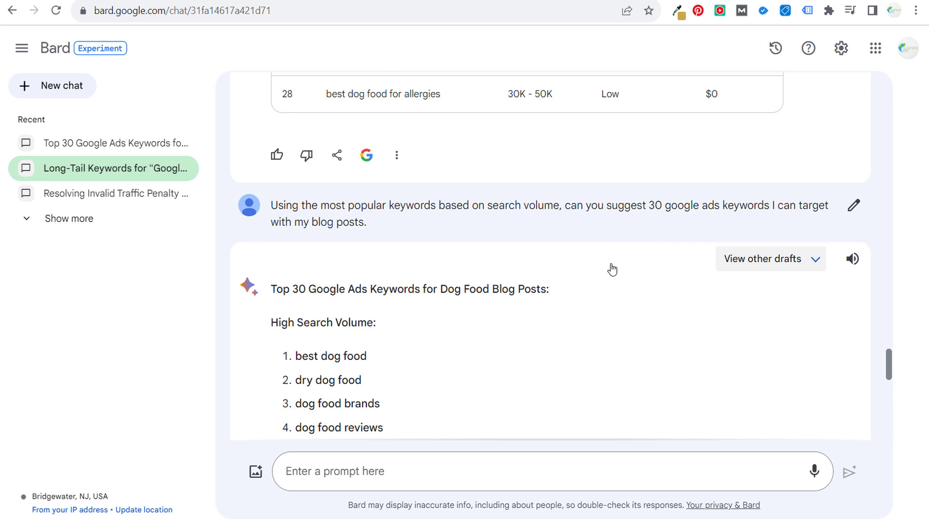
pyautogui.scroll(-12, 381, 242)
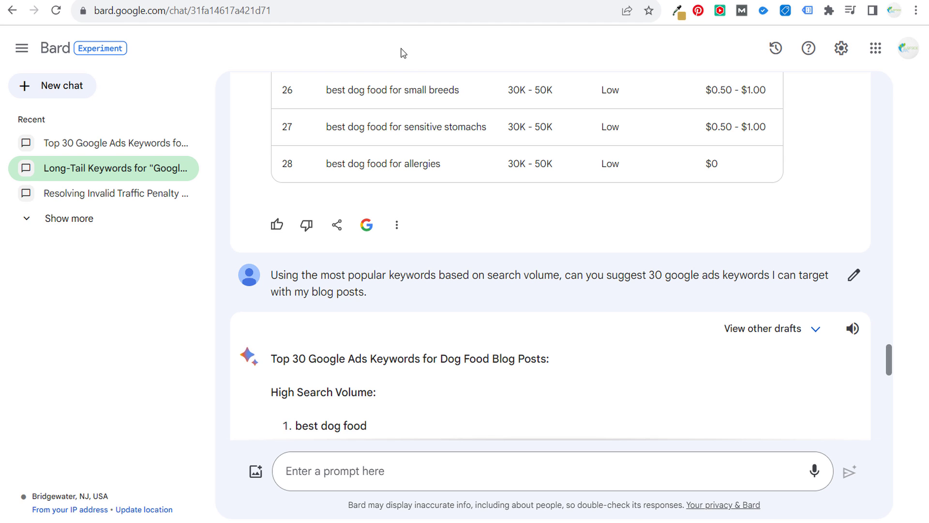
# Switch to Google Keyword Planner and review the google trends keyword ideas in order of average monthly searches.
pyautogui.click(400, 1)
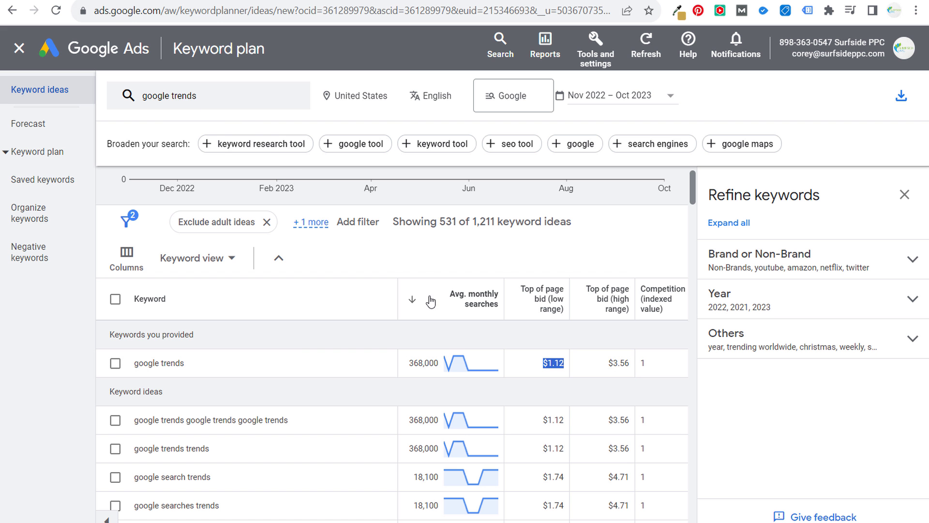
pyautogui.scroll(-2, 274, 345)
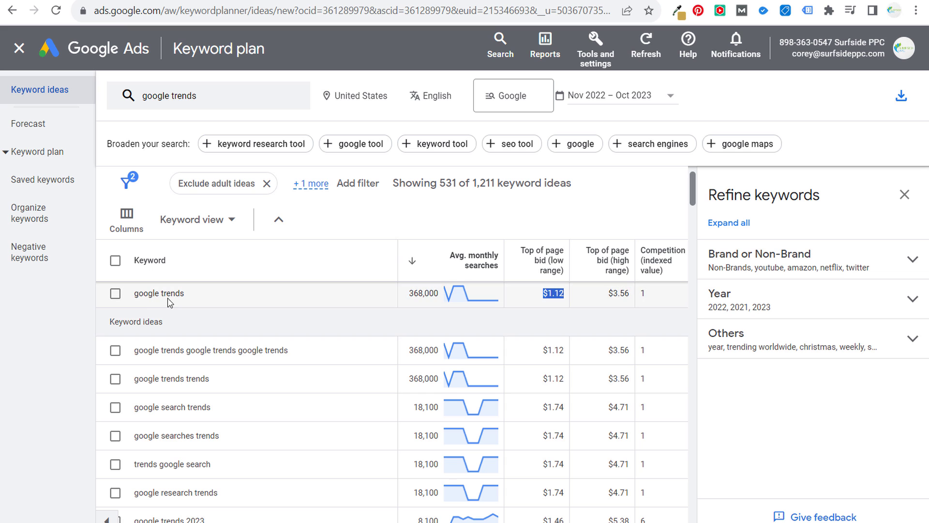
pyautogui.scroll(-15, 365, 365)
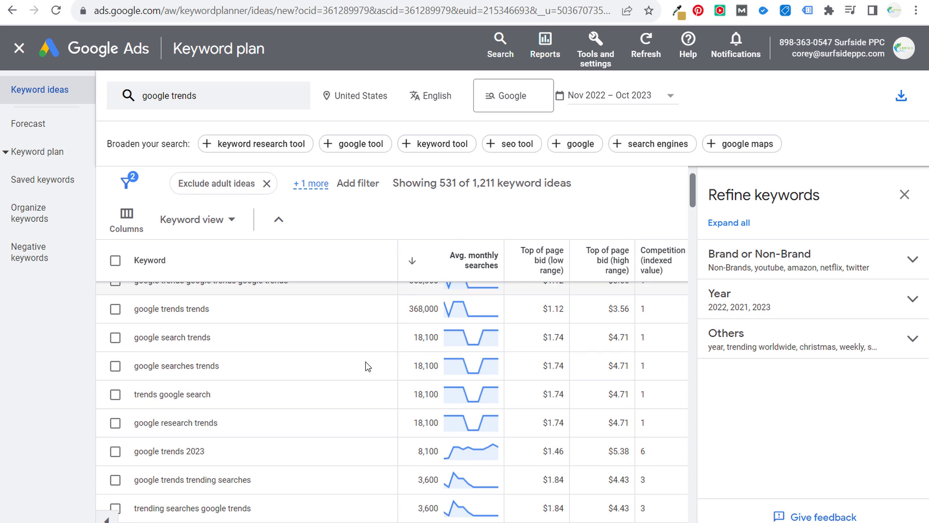
pyautogui.scroll(-10, 252, 370)
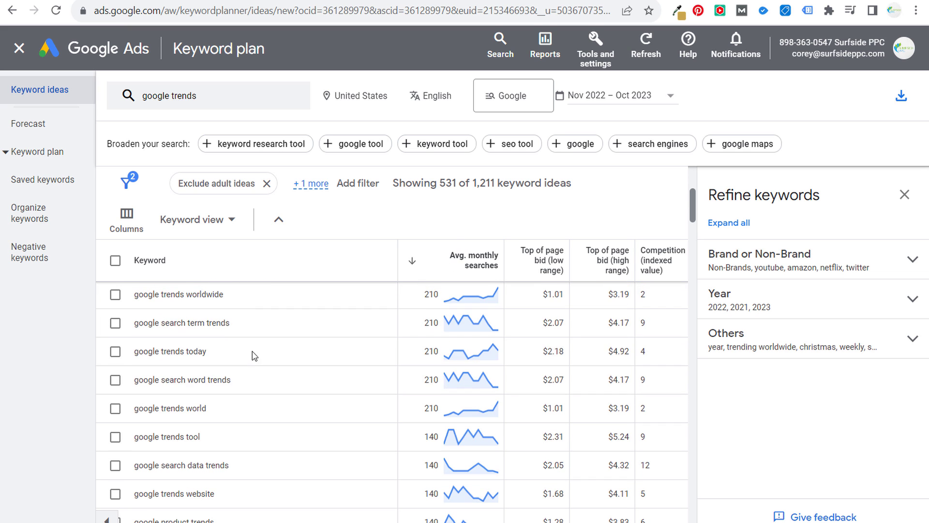
pyautogui.scroll(-5, 261, 371)
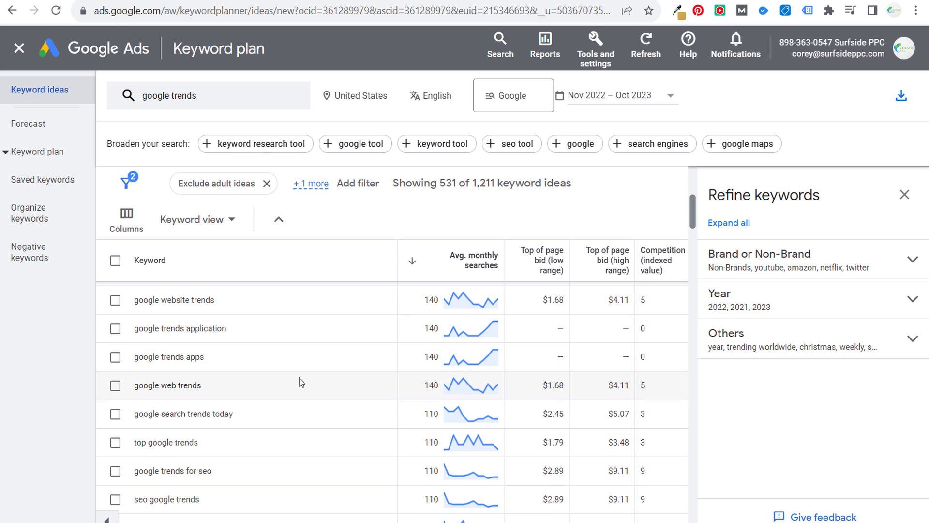
# Sort the google trends keyword ideas by relevance and return to the start of the list.
pyautogui.click(249, 269)
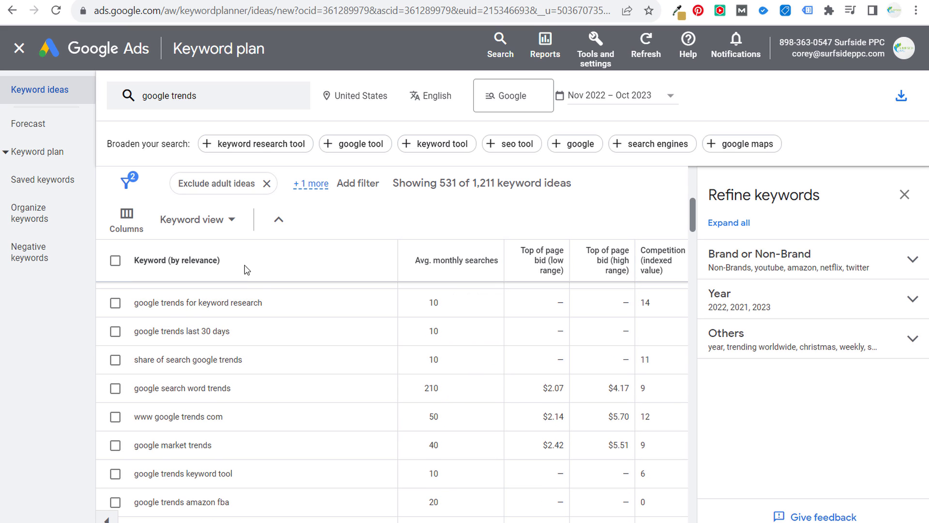
pyautogui.scroll(-5, 305, 358)
pyautogui.scroll(1, 306, 384)
pyautogui.scroll(15, 307, 384)
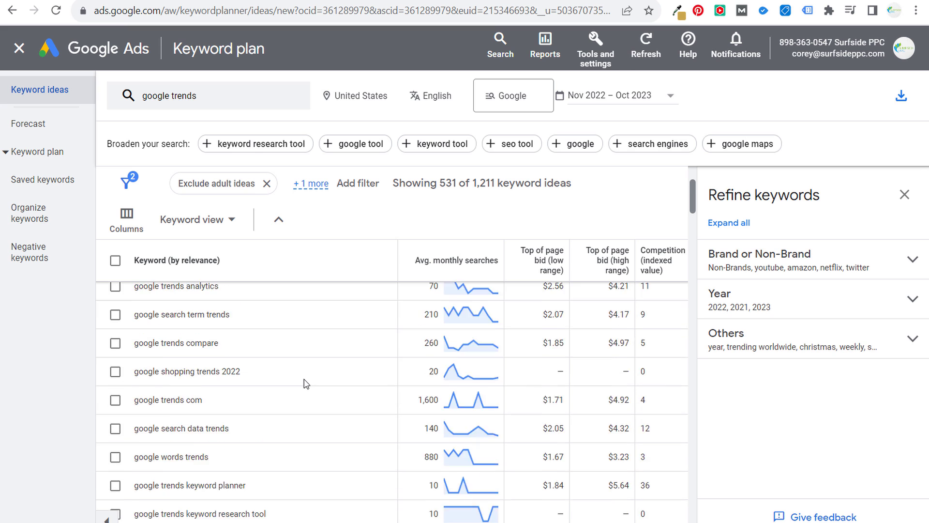
pyautogui.scroll(-4, 313, 383)
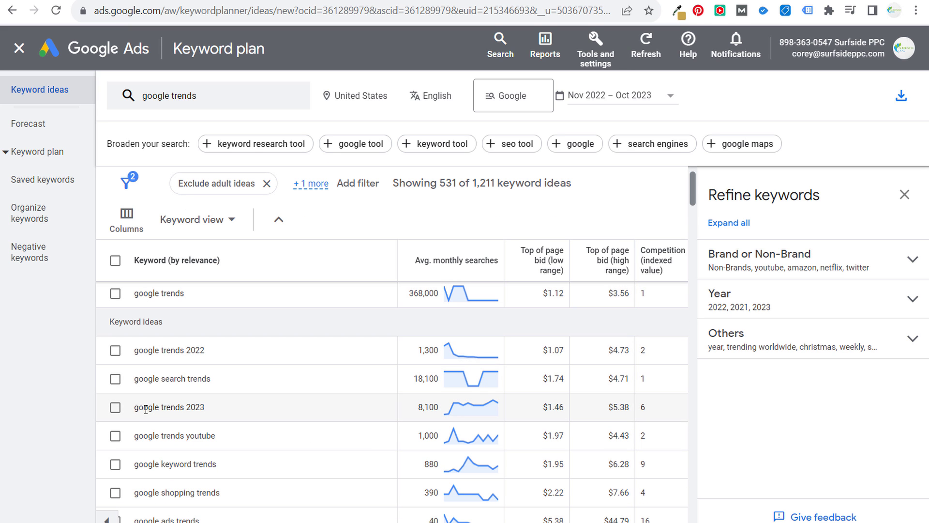
# Examine the most relevant keyword ideas one by one, from google trends 2023 to google ads trends.
pyautogui.moveTo(144, 407); pyautogui.dragTo(218, 409)
pyautogui.moveTo(155, 436); pyautogui.dragTo(222, 438)
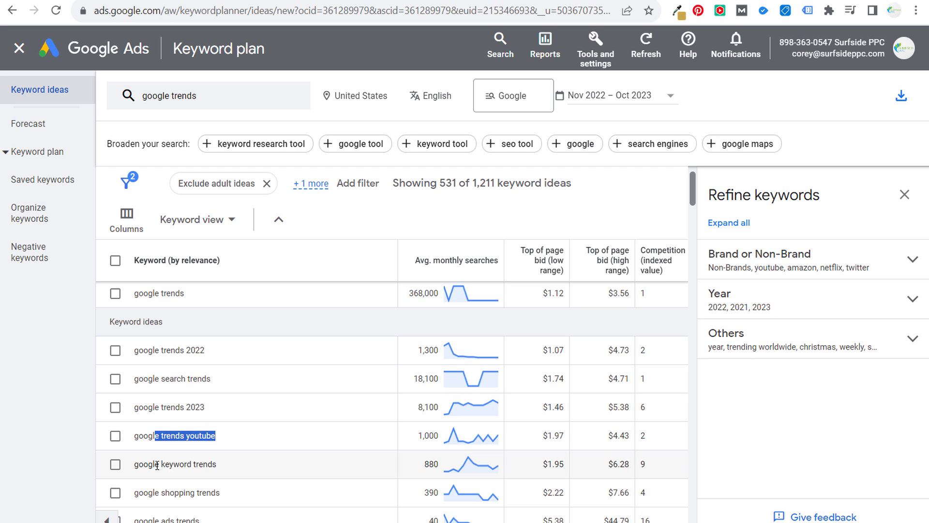
pyautogui.moveTo(155, 464); pyautogui.dragTo(218, 465)
pyautogui.moveTo(148, 493); pyautogui.dragTo(221, 493)
pyautogui.moveTo(148, 519); pyautogui.dragTo(200, 520)
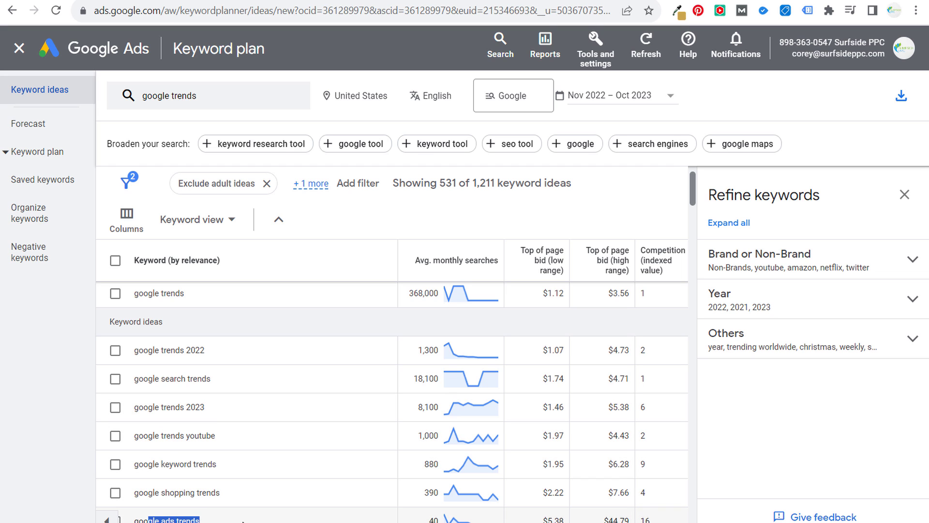
pyautogui.click(301, 481)
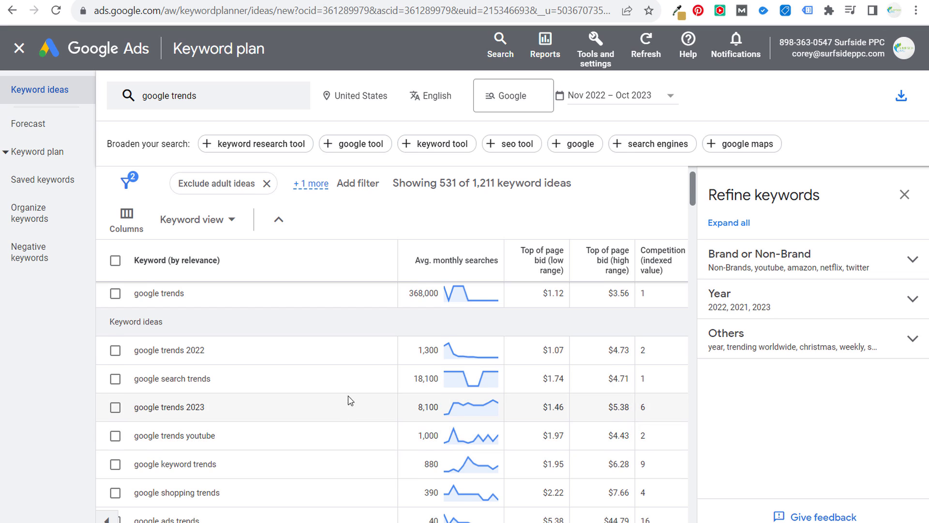
# Examine the search volume, bid range and competition in the google ads trends row.
pyautogui.scroll(-3, 348, 402)
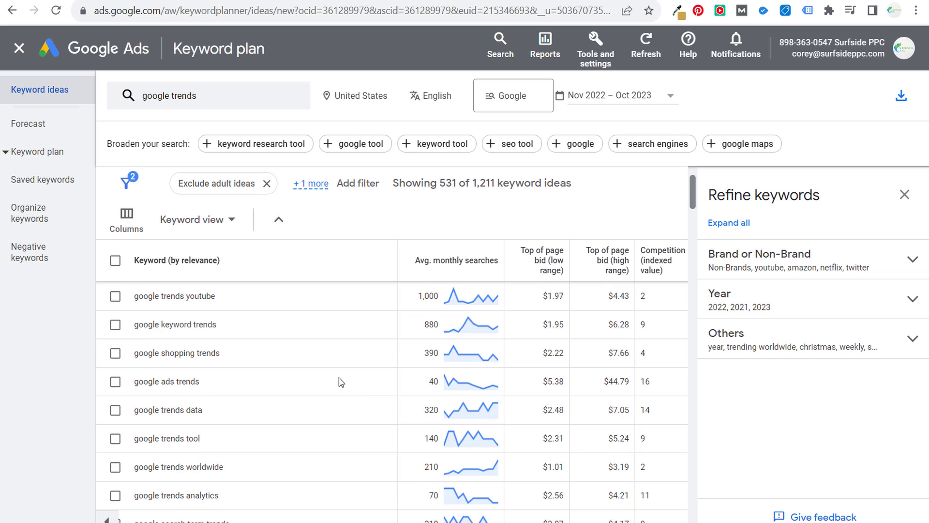
pyautogui.moveTo(635, 388); pyautogui.dragTo(125, 387)
pyautogui.click(188, 382)
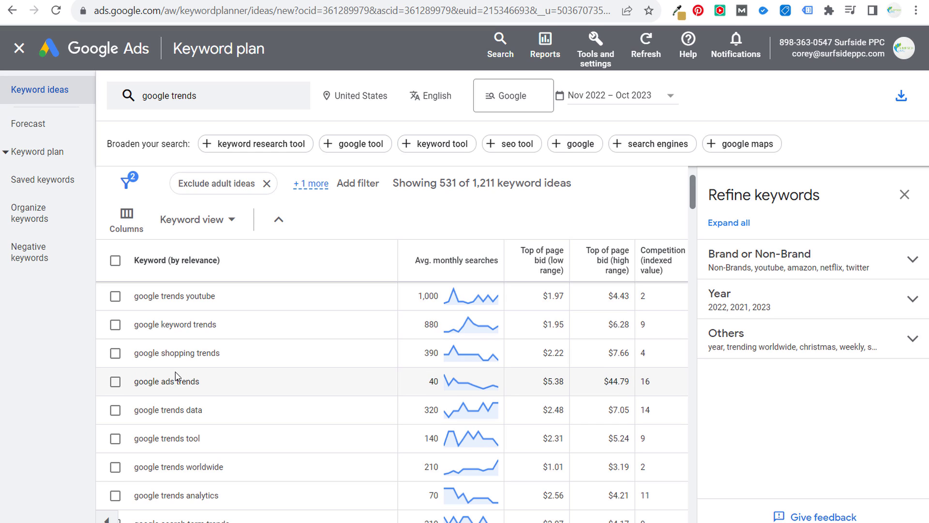